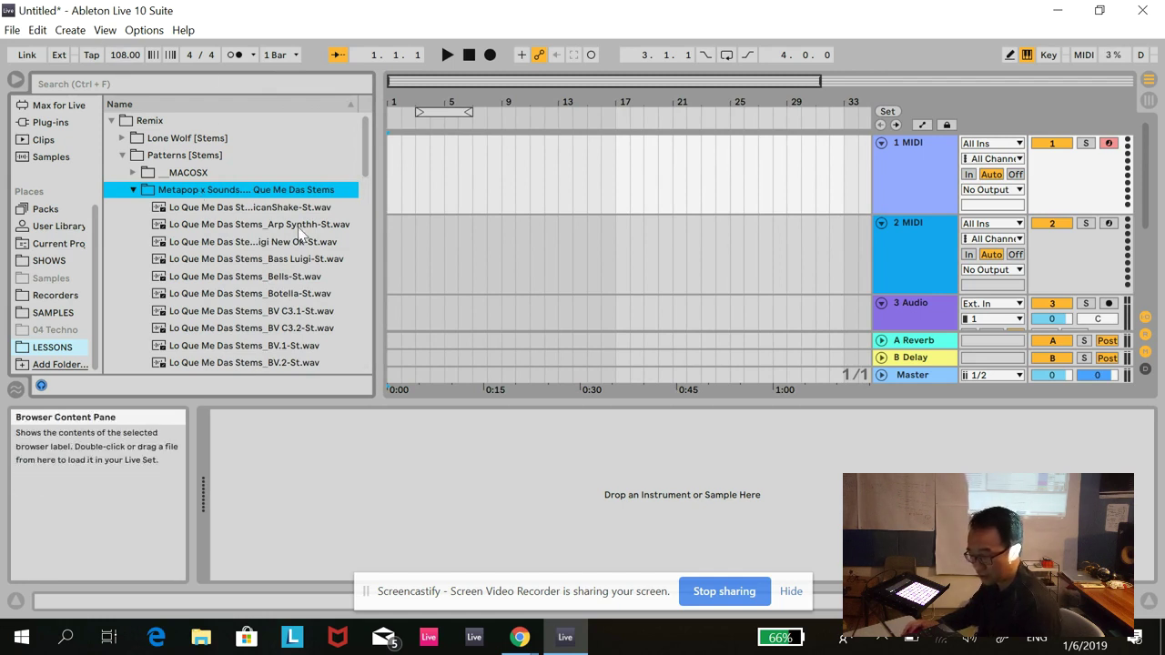
# Widen the browser so the full stem file names fit, and fold MIDI tracks 1 and 2
pyautogui.moveTo(379, 235); pyautogui.dragTo(490, 236)
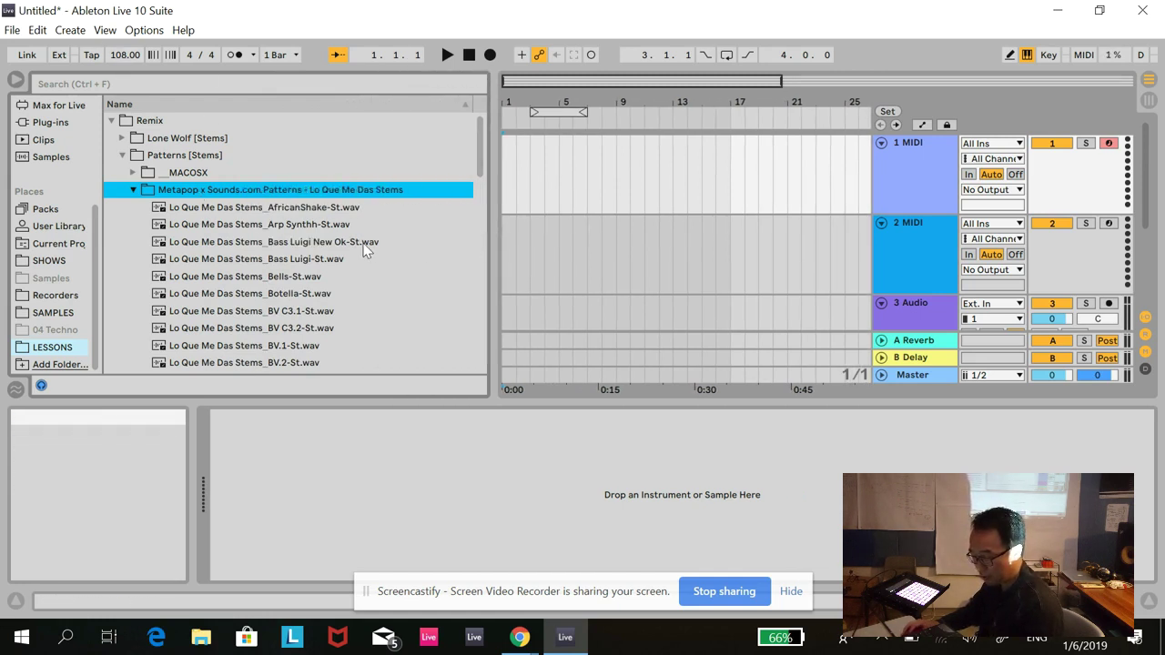
pyautogui.click(881, 143)
pyautogui.click(881, 160)
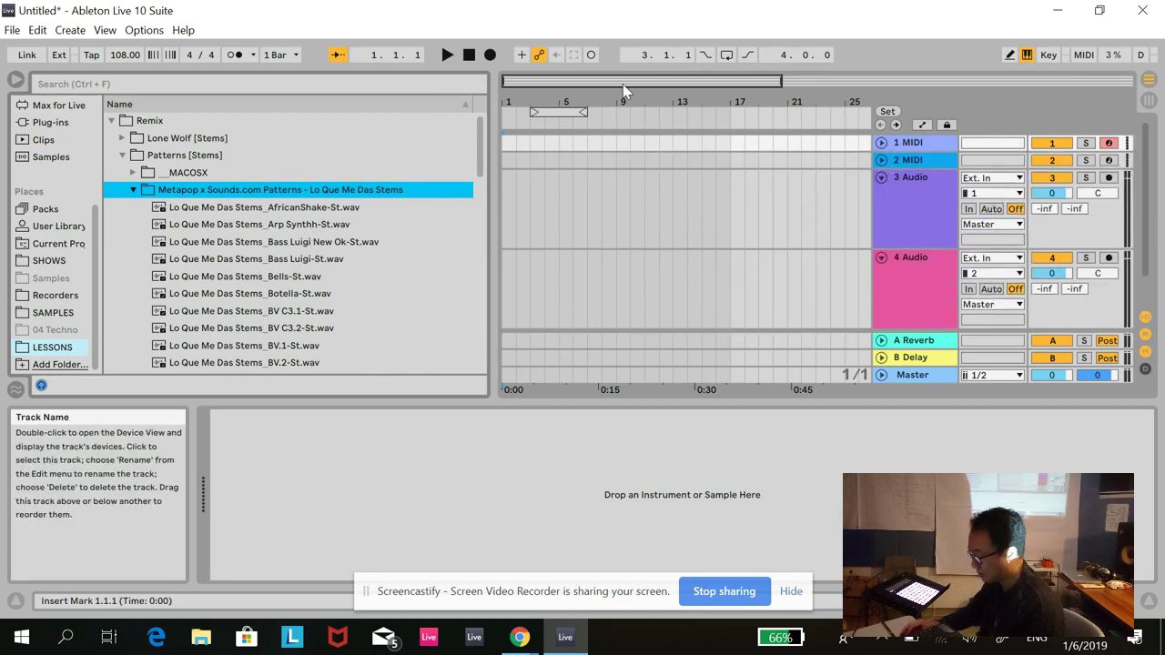
# Check the Auto-Warp Long Samples setting in the Record Warp Launch preferences, then close the preferences
pyautogui.click(144, 30)
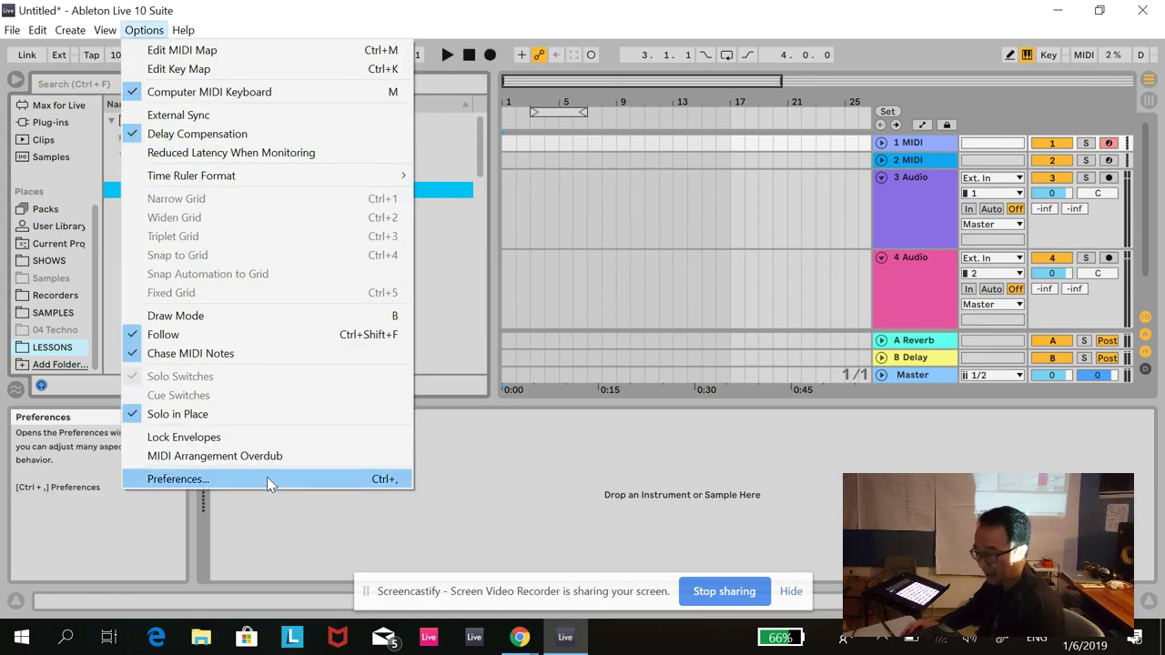
pyautogui.click(267, 479)
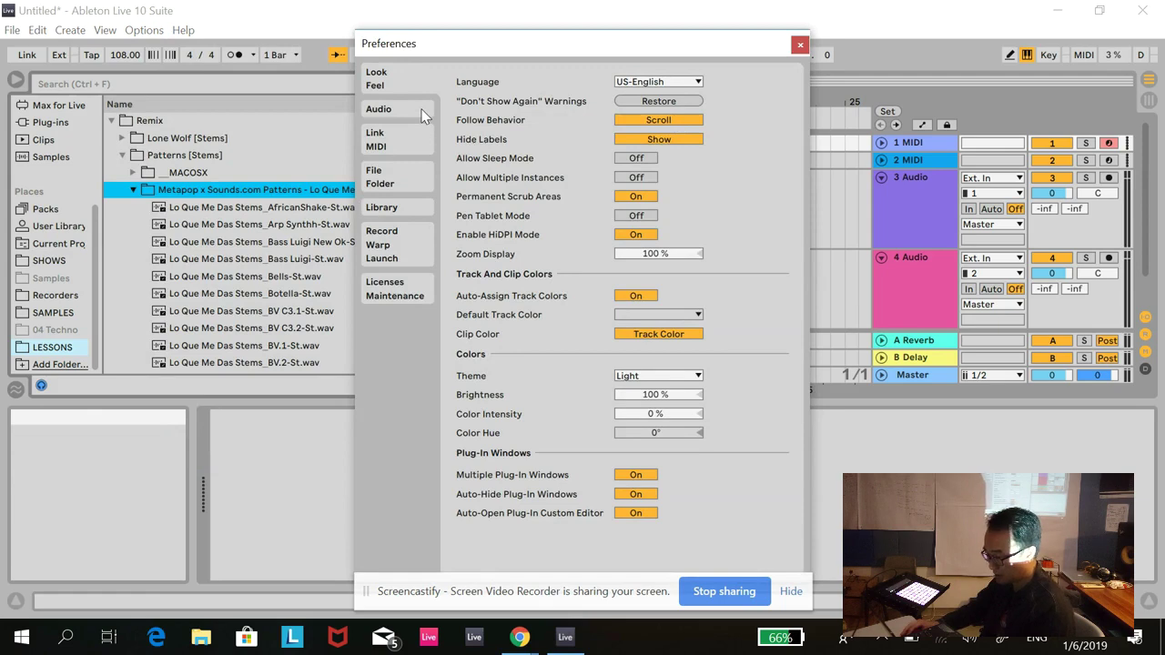
pyautogui.click(406, 245)
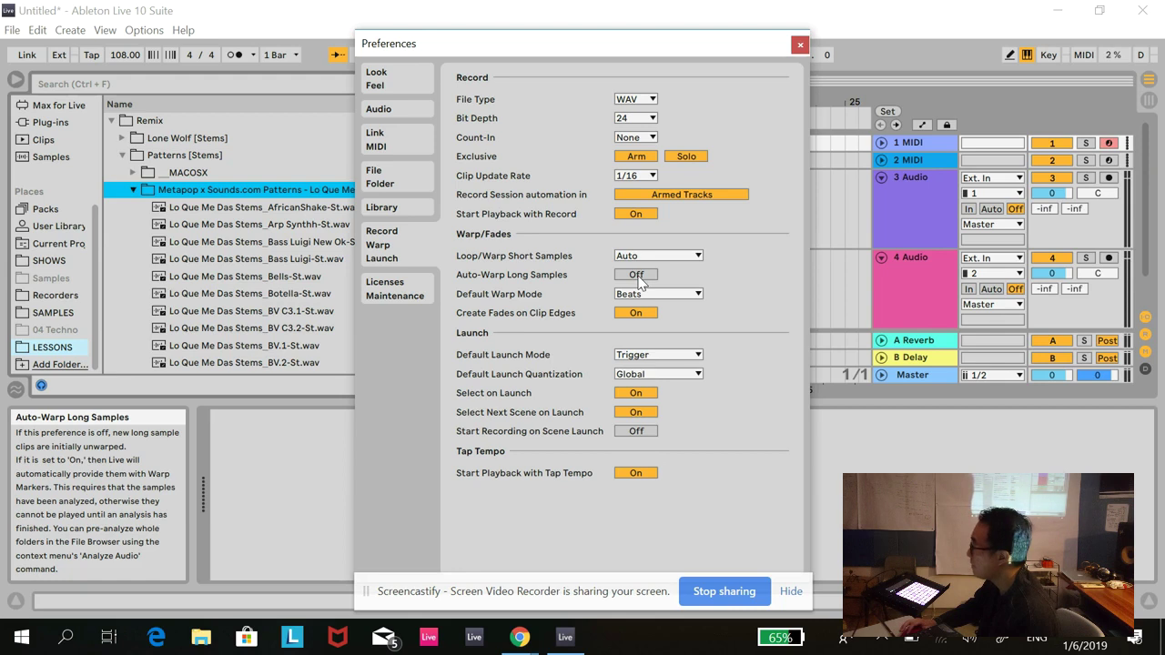
pyautogui.click(799, 45)
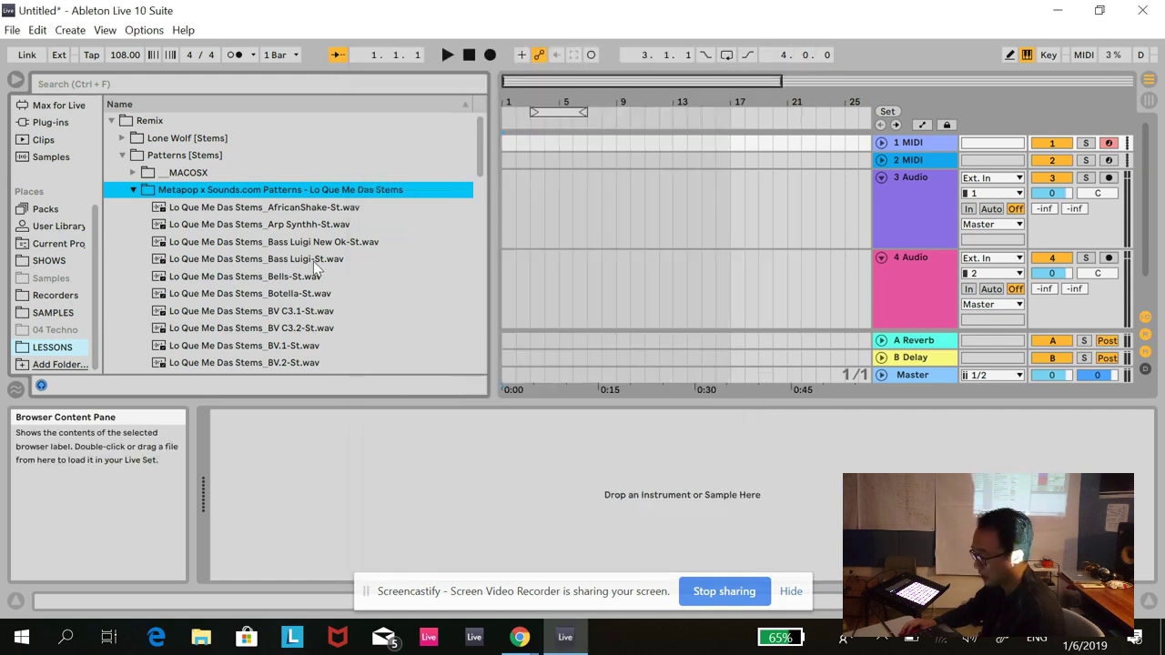
# Place the stem Lo Que Me Das Stems_Arp Synthh-St.wav at the start of audio track 3
pyautogui.click(309, 226)
pyautogui.moveTo(316, 228); pyautogui.dragTo(506, 213)
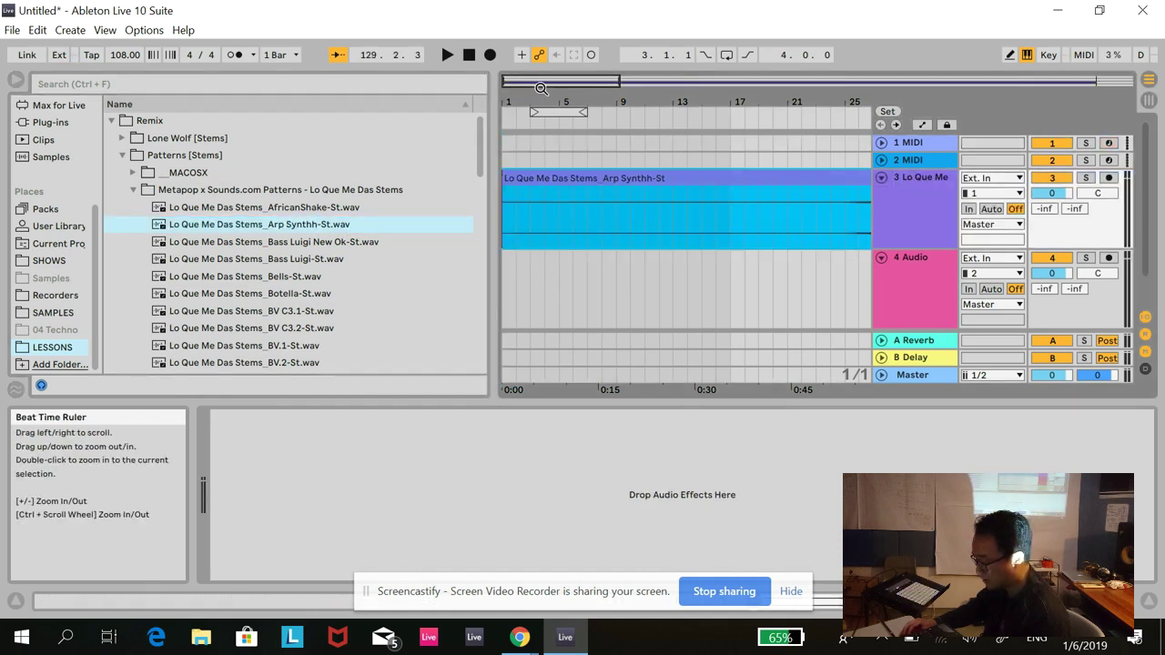
pyautogui.moveTo(563, 82); pyautogui.dragTo(563, 81)
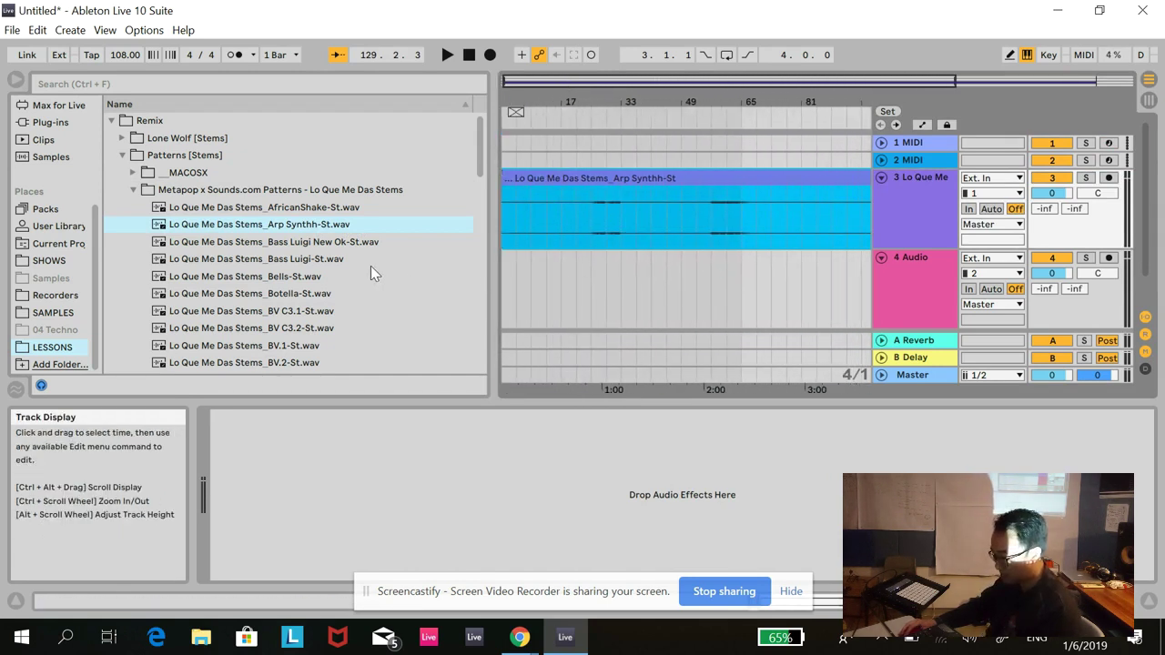
# Place Lo Que Me Das Stems_Bass Luigi New Ok-St.wav at the start of audio track 4 and fold track 3
pyautogui.click(318, 242)
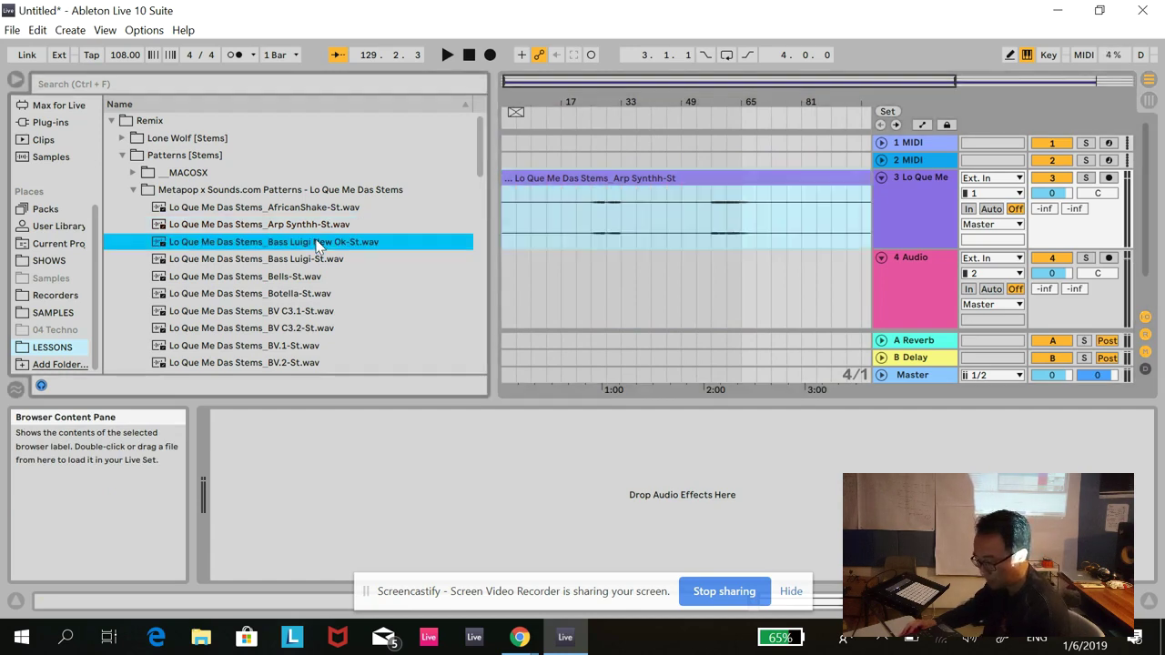
pyautogui.moveTo(316, 240); pyautogui.dragTo(501, 252)
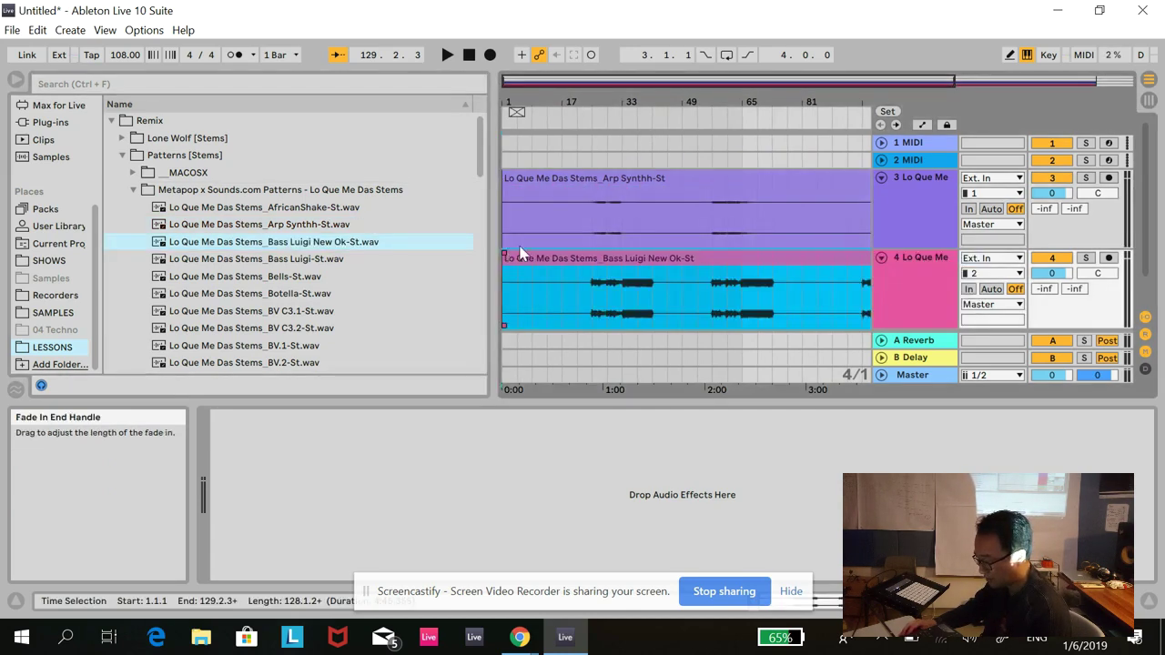
pyautogui.click(881, 177)
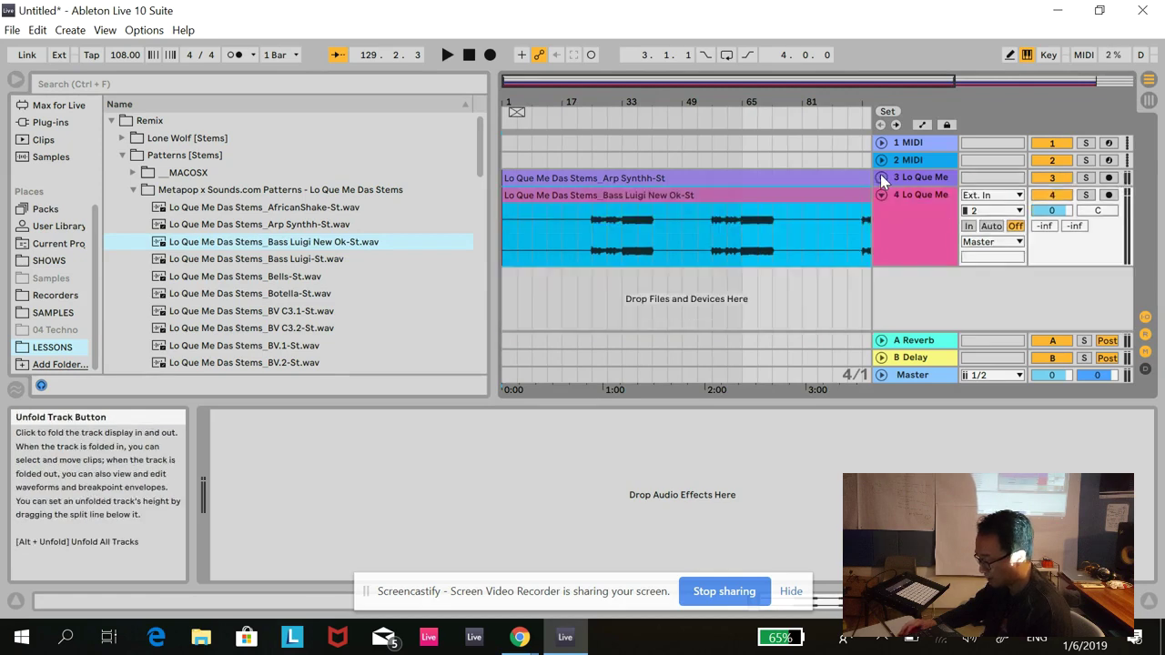
# Insert an audio track below the folded track 4 and place Lo Que Me Das Stems_Bass Luigi-St.wav at its start
pyautogui.rightClick(905, 281)
pyautogui.click(951, 287)
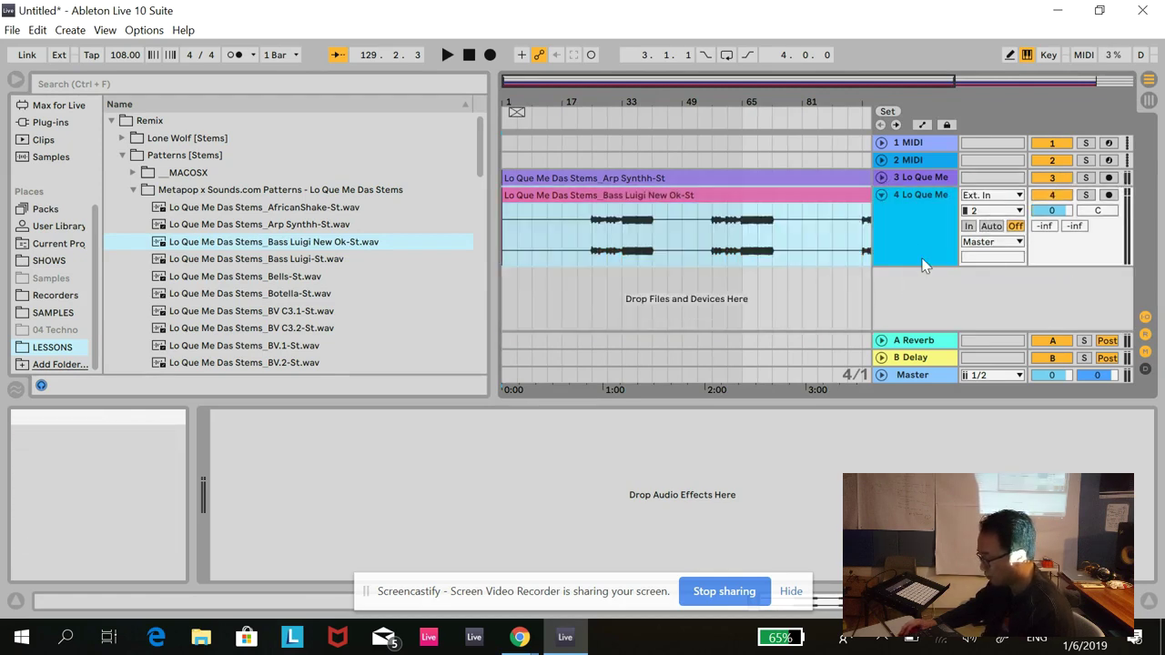
pyautogui.click(881, 182)
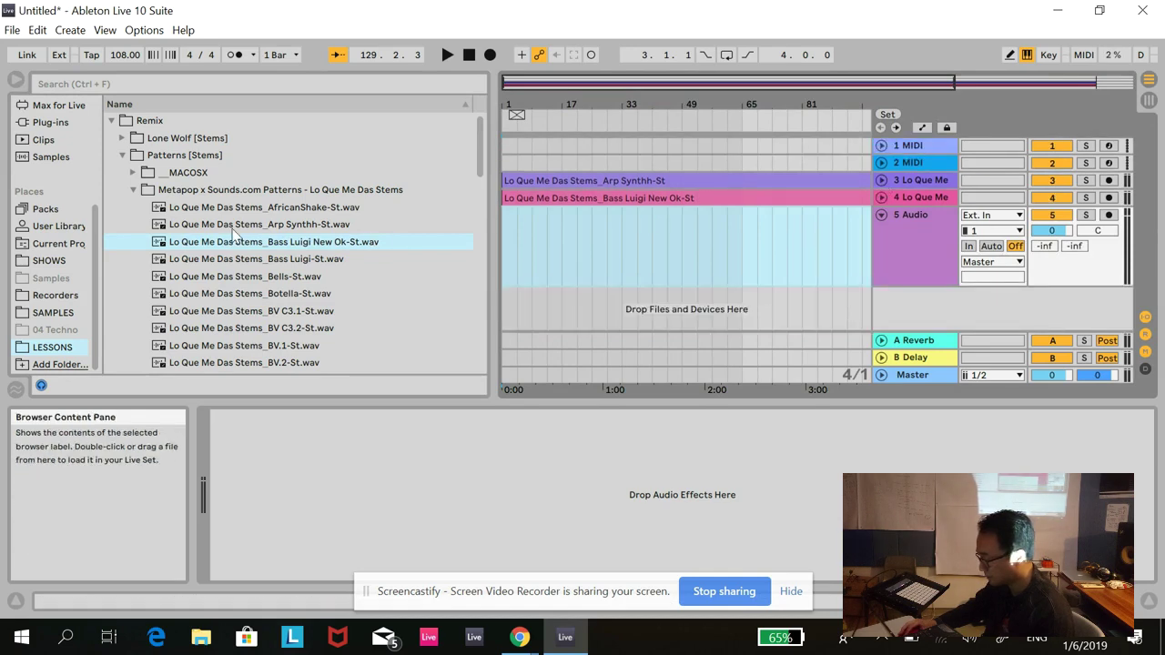
pyautogui.moveTo(271, 259); pyautogui.dragTo(510, 230)
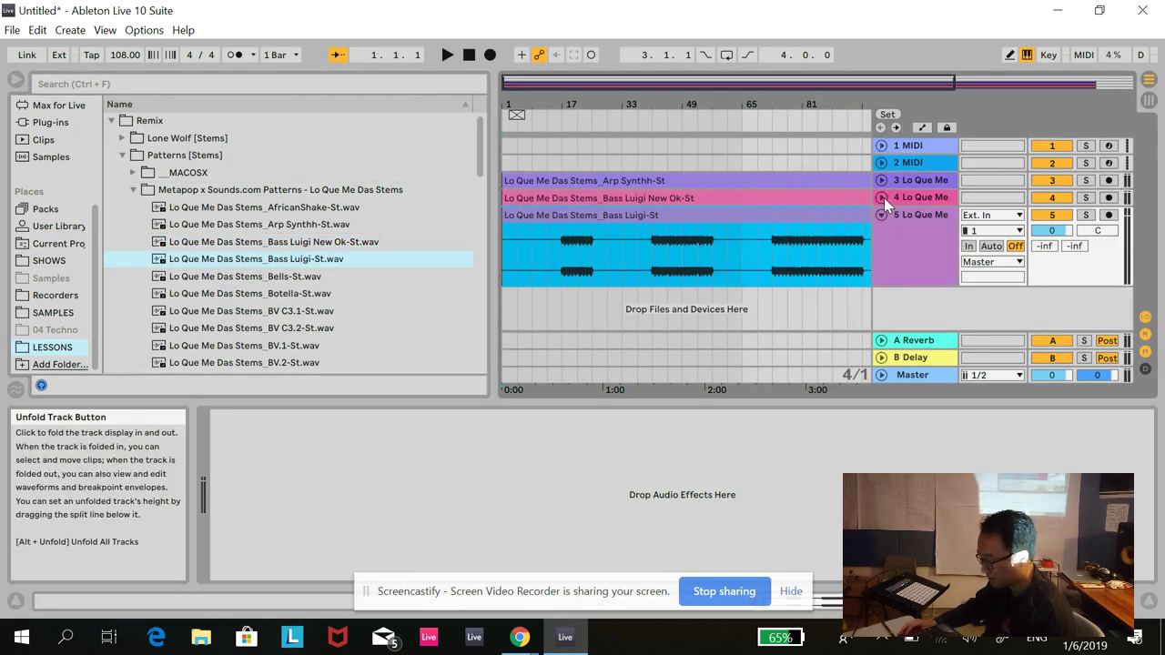
# Compare the waveforms of the two bass stems on tracks 4 and 5, and fold both tracks
pyautogui.click(882, 197)
pyautogui.scroll(-1, 891, 210)
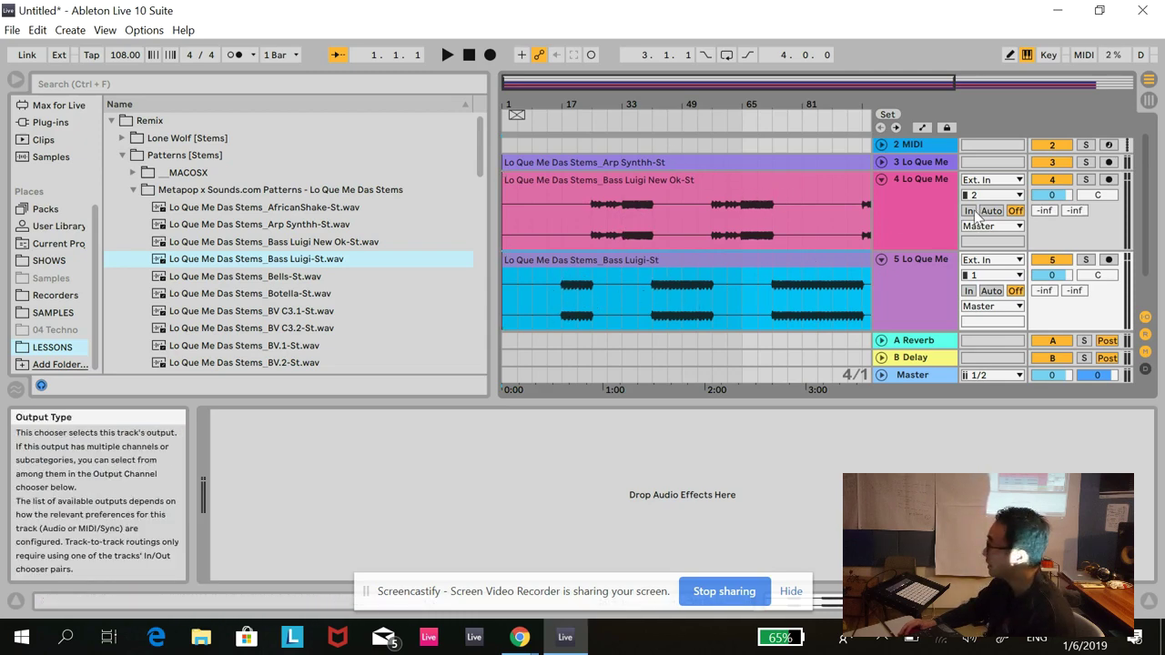
pyautogui.click(881, 183)
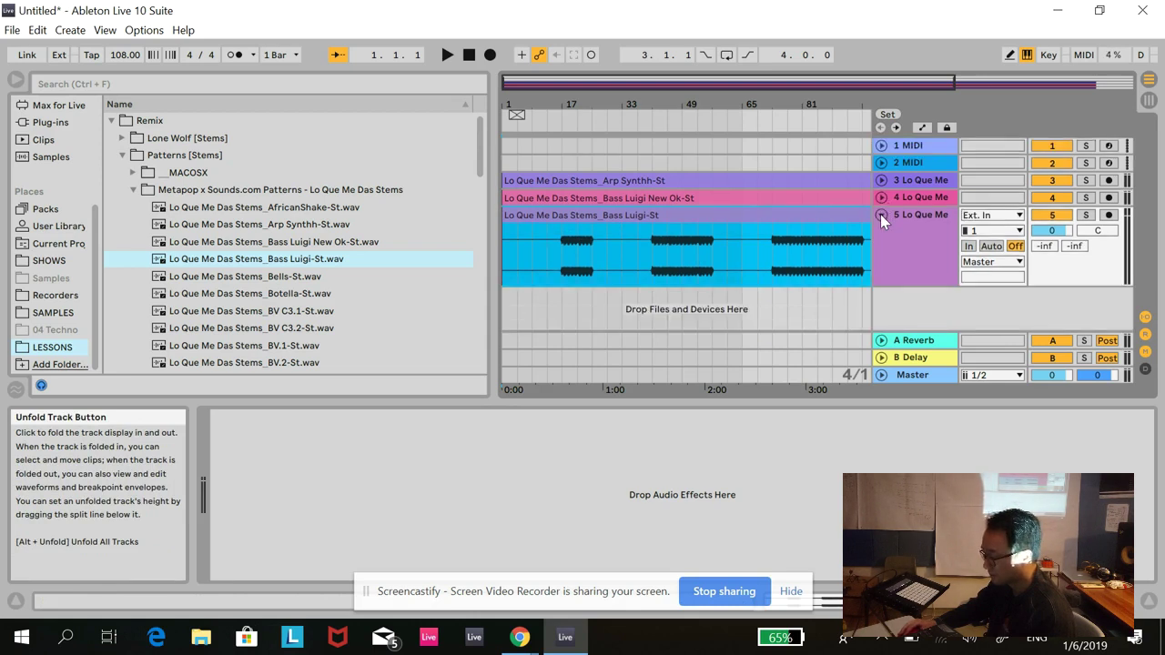
pyautogui.click(880, 214)
# Add Lo Que Me Das Stems_BV C3.1-St.wav at the start of a new audio track below track 5
pyautogui.scroll(-1, 300, 319)
pyautogui.click(301, 295)
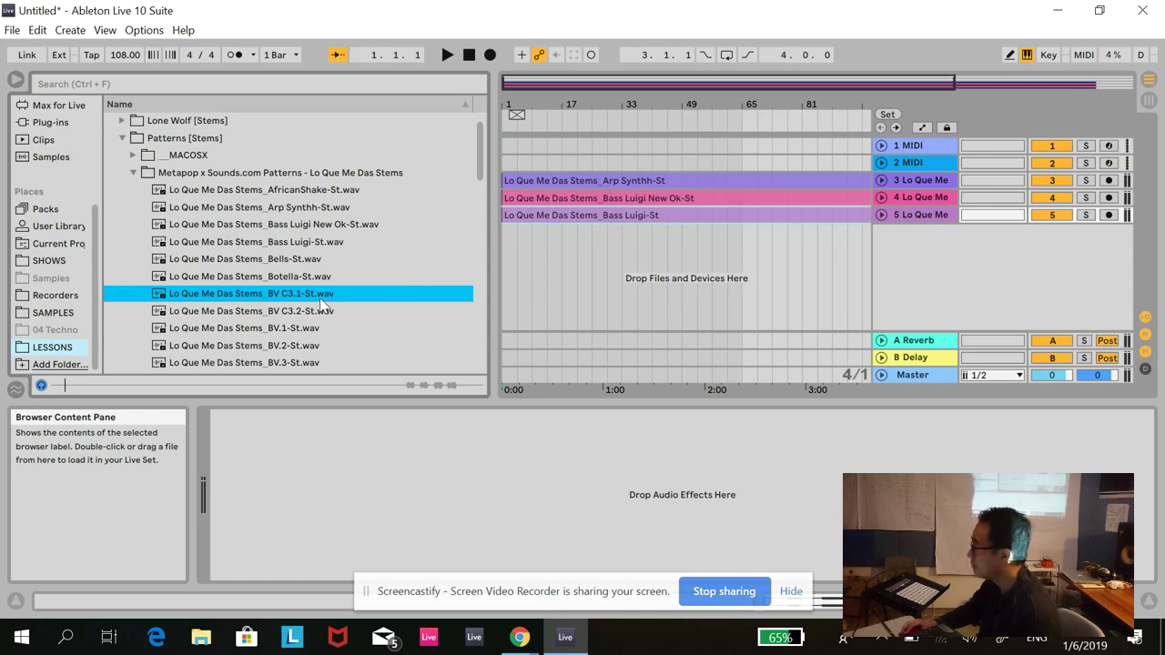
pyautogui.moveTo(321, 296); pyautogui.dragTo(508, 240)
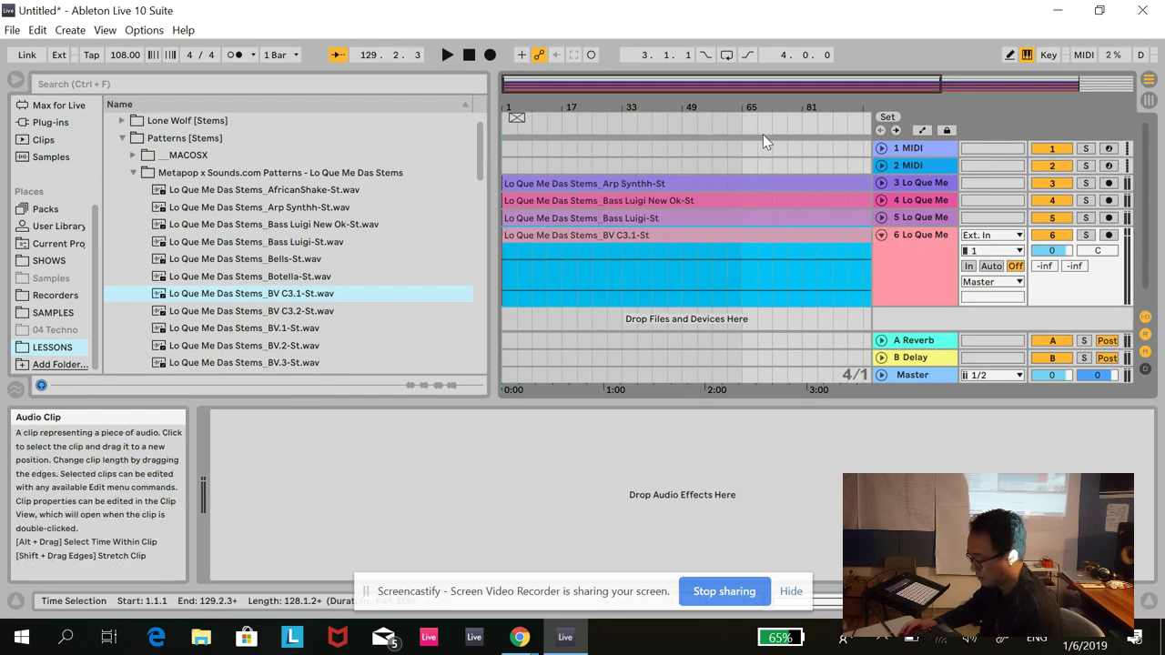
pyautogui.doubleClick(775, 87)
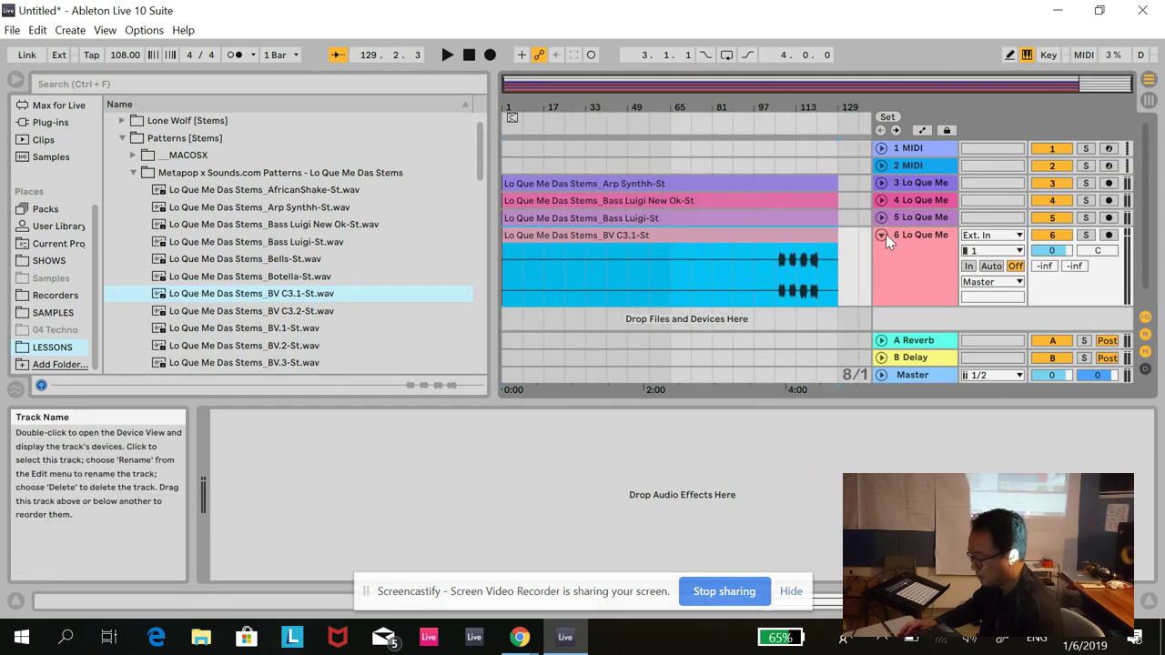
# Listen to the arrangement from bar 105, where the BV C3.1 vocals come in, stop playback and fold track 6
pyautogui.click(775, 166)
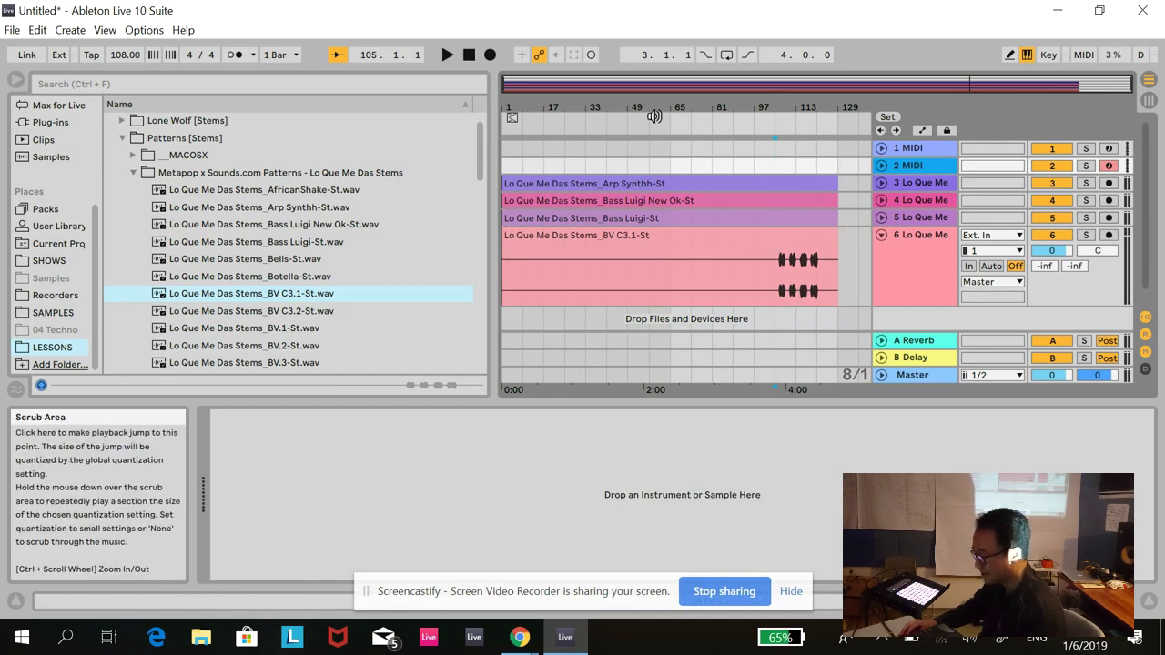
pyautogui.click(445, 55)
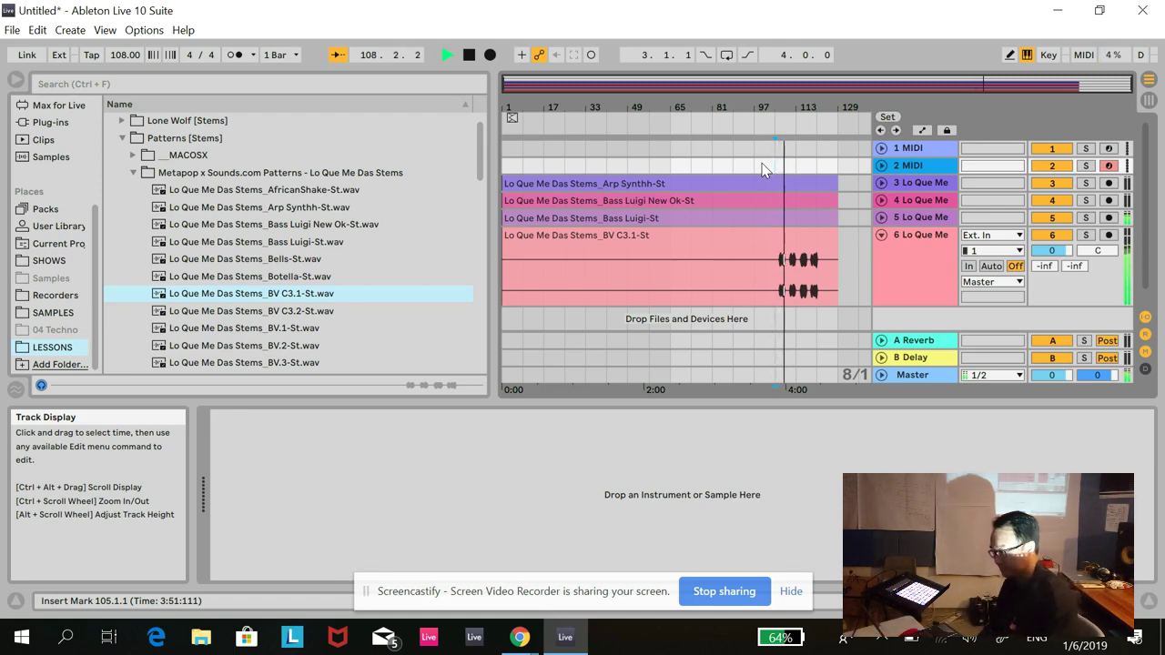
pyautogui.click(469, 56)
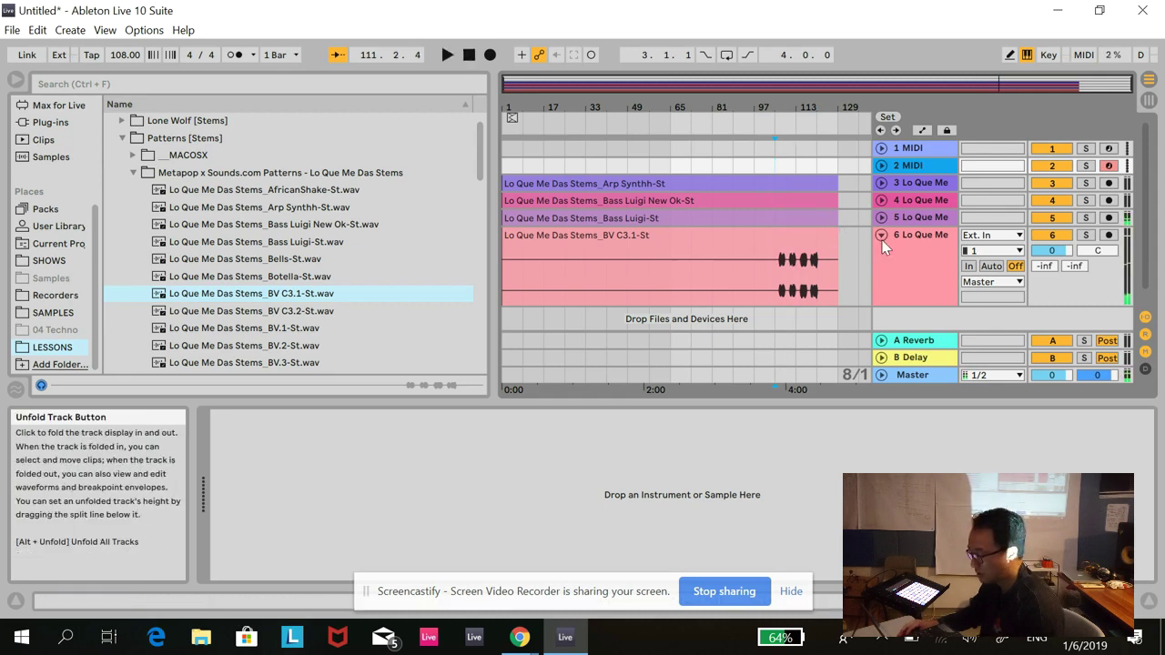
pyautogui.click(881, 235)
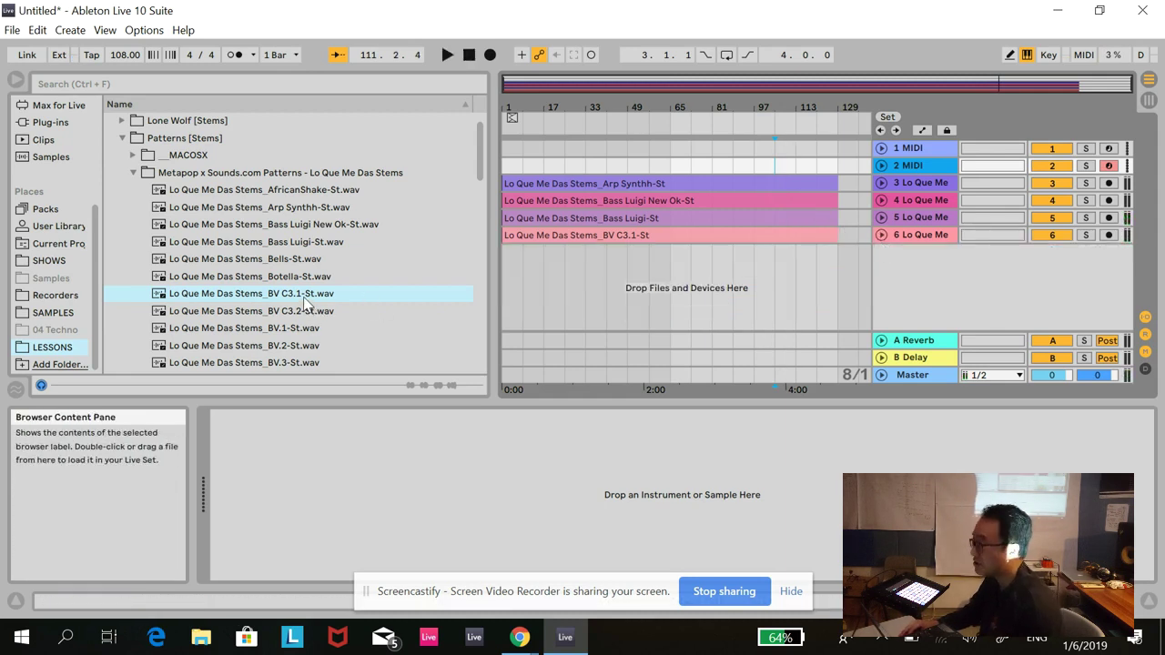
# Add Lo Que Me Das Stems_BV.1-St.wav at the start of a new audio track below track 6
pyautogui.click(308, 300)
pyautogui.scroll(-4, 317, 308)
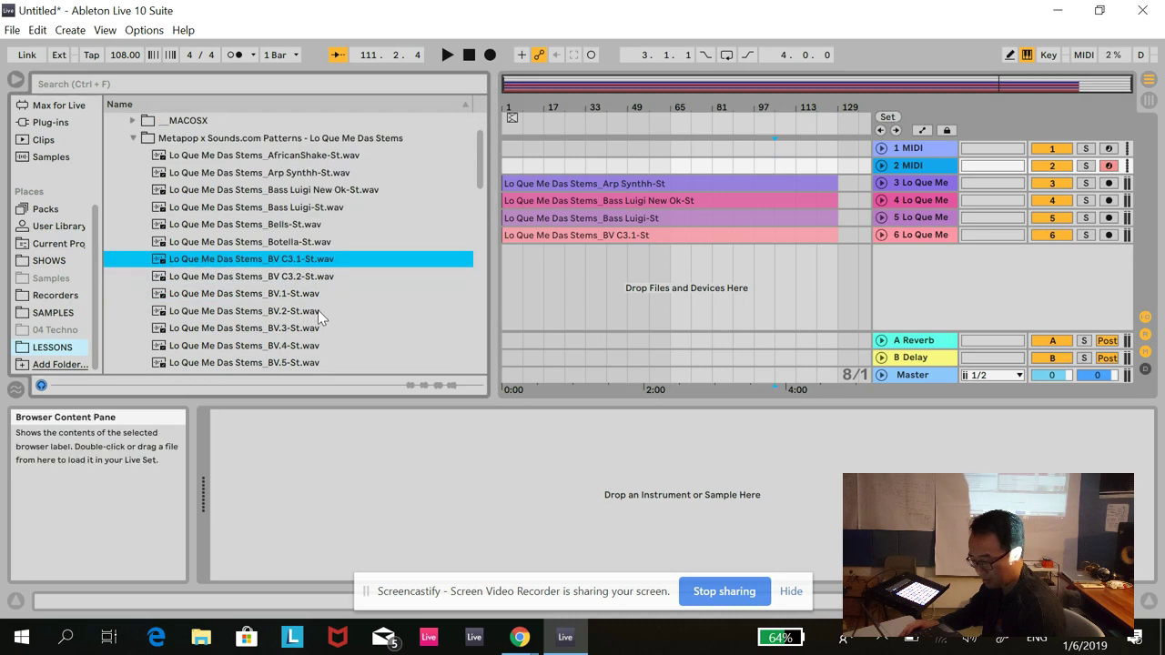
pyautogui.scroll(-4, 318, 310)
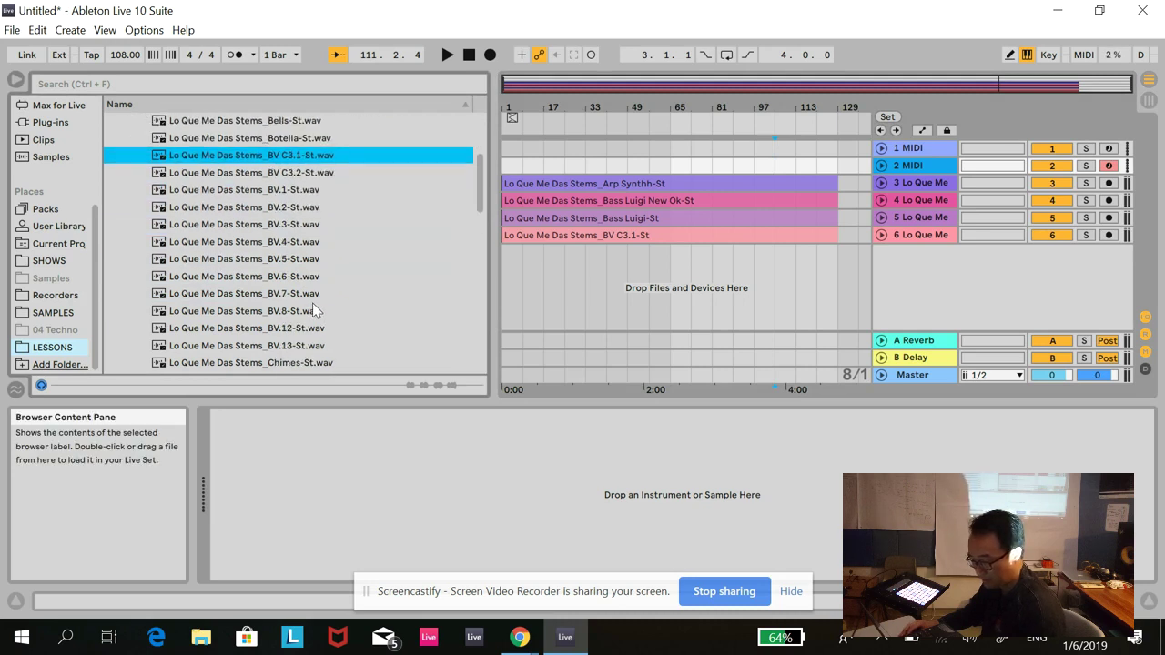
pyautogui.scroll(-1, 309, 273)
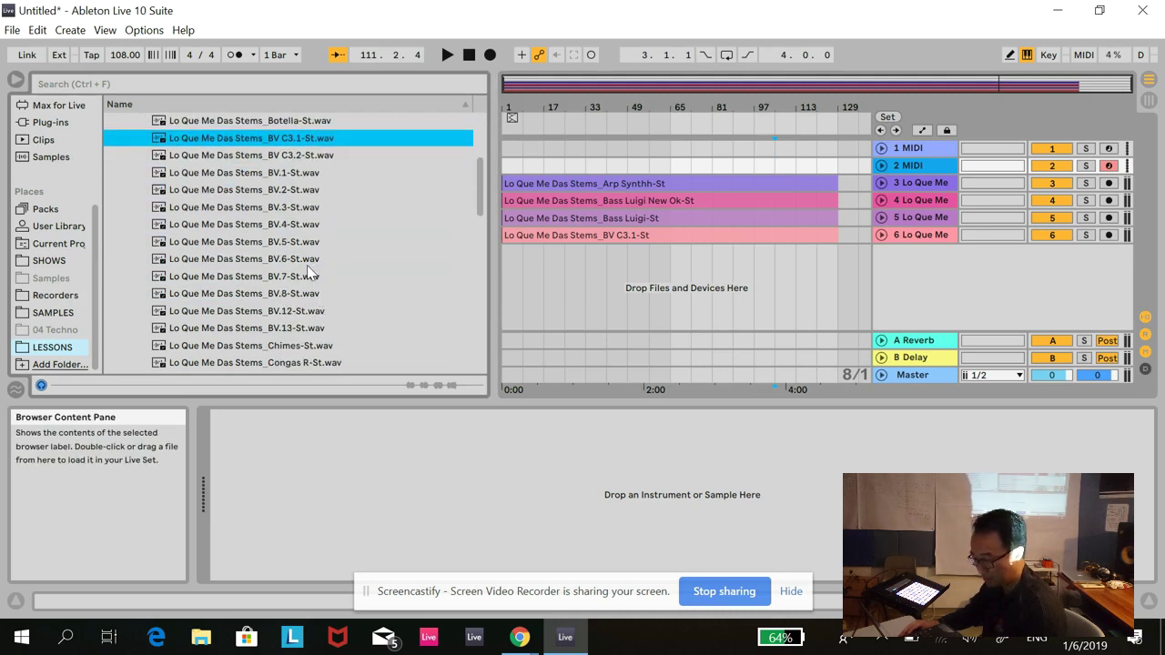
pyautogui.moveTo(310, 175); pyautogui.dragTo(507, 244)
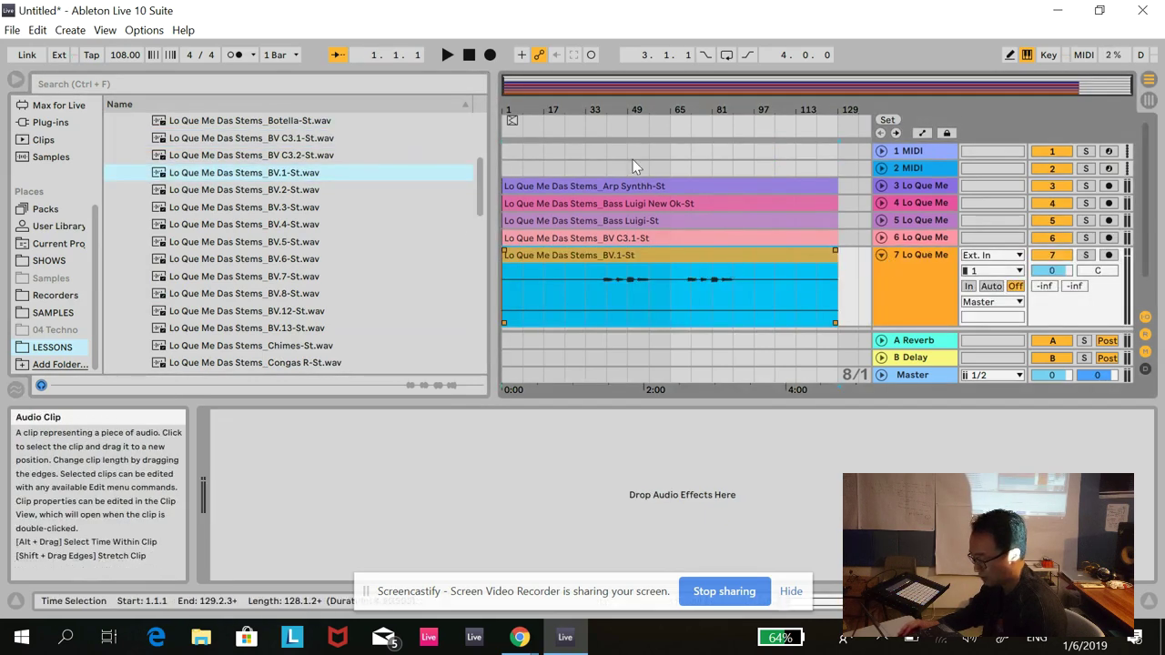
# Listen to the first BV.1 vocal passage around bar 41, stop playback and fold track 7
pyautogui.click(605, 129)
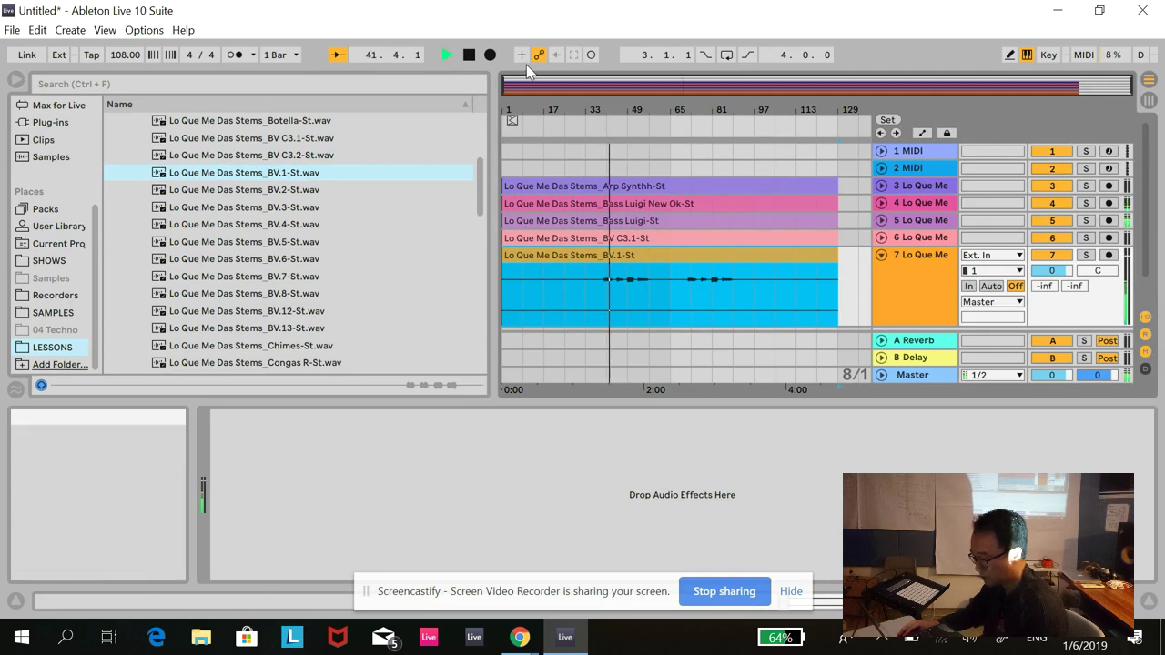
pyautogui.click(470, 54)
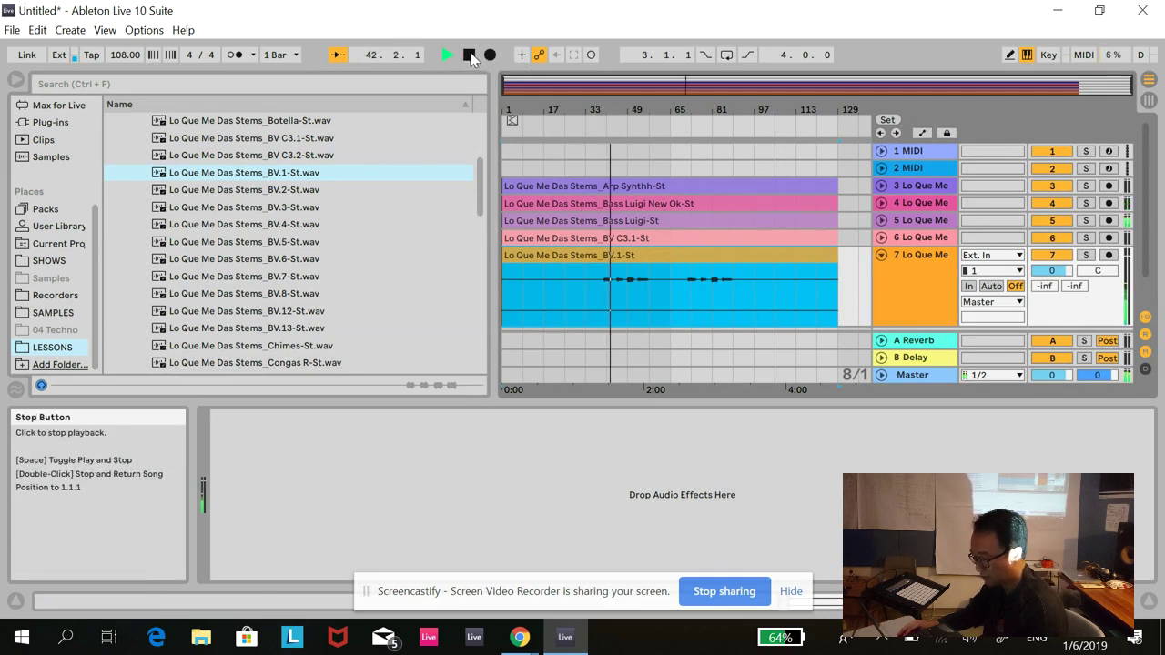
pyautogui.click(882, 256)
# Add Lo Que Me Das Stems_Gtr L-St.wav at the start of a new audio track below track 7
pyautogui.scroll(-5, 427, 232)
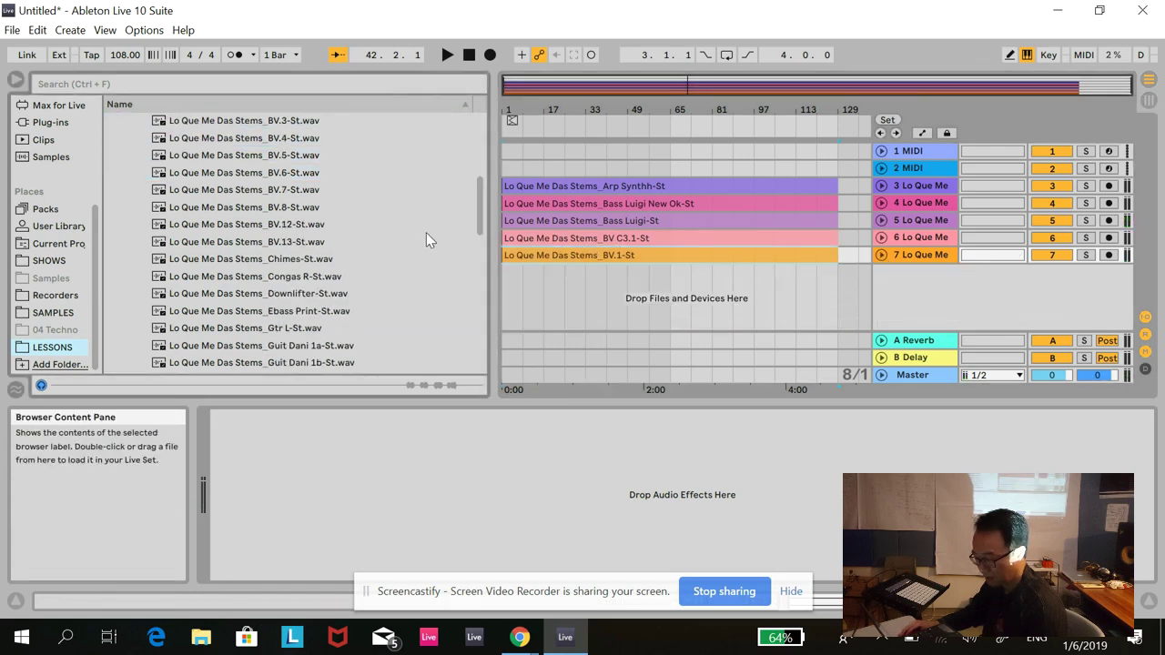
pyautogui.scroll(-2, 425, 240)
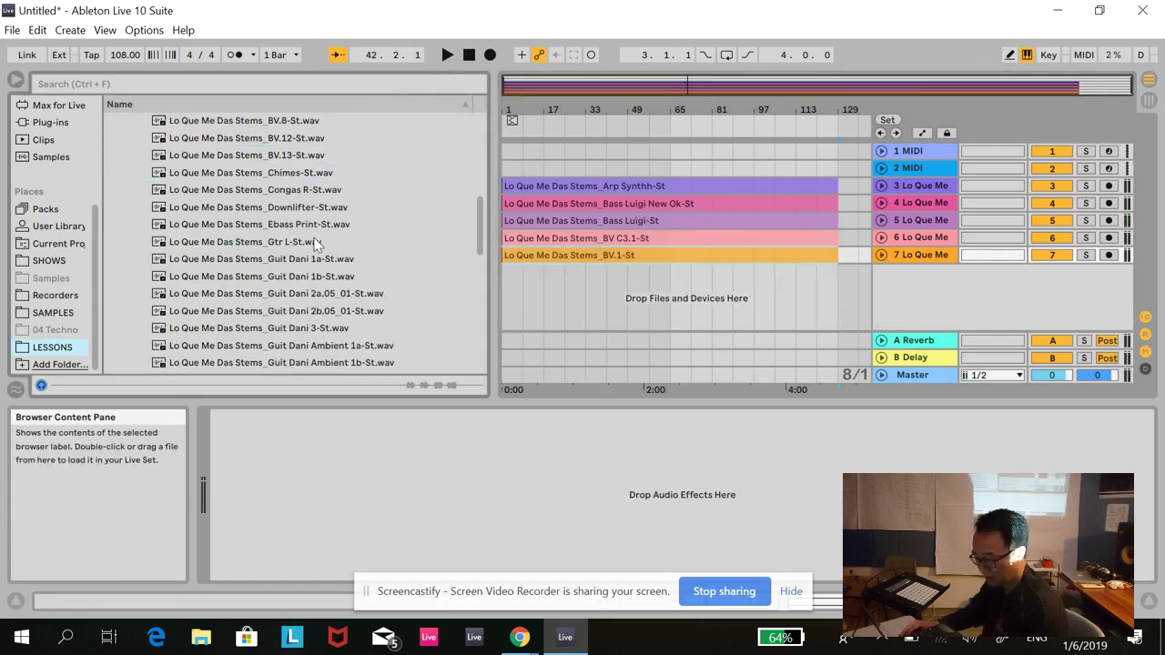
pyautogui.moveTo(309, 239); pyautogui.dragTo(940, 238)
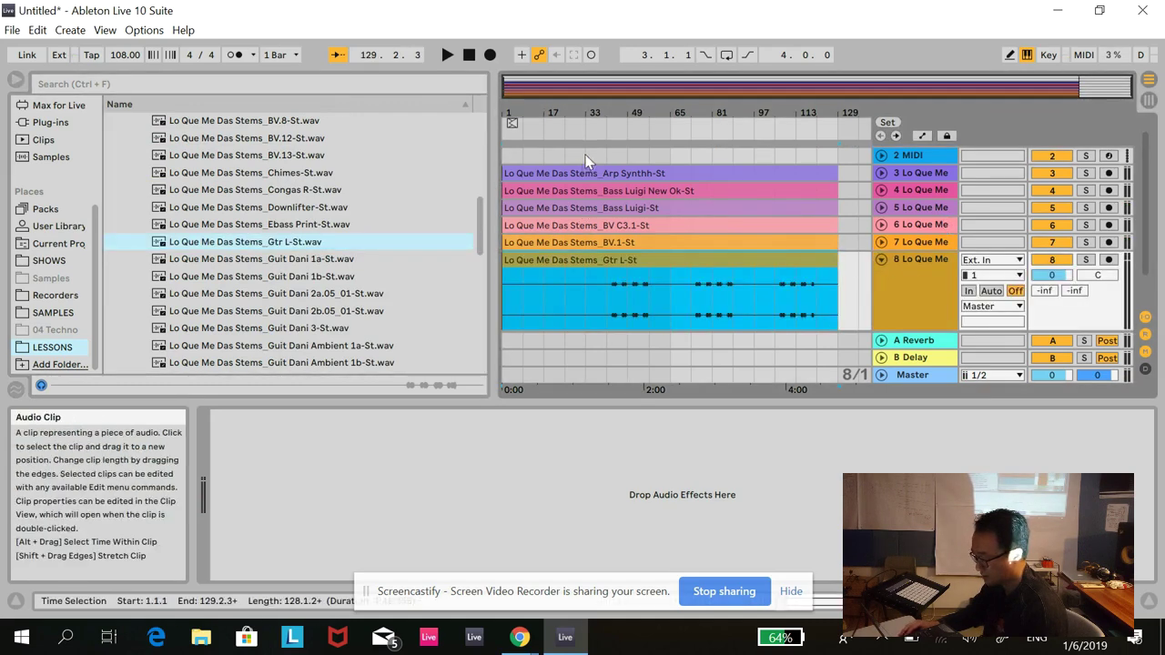
# Listen to the arrangement around the first Gtr L guitar passage, stop playback and fold track 8
pyautogui.click(604, 133)
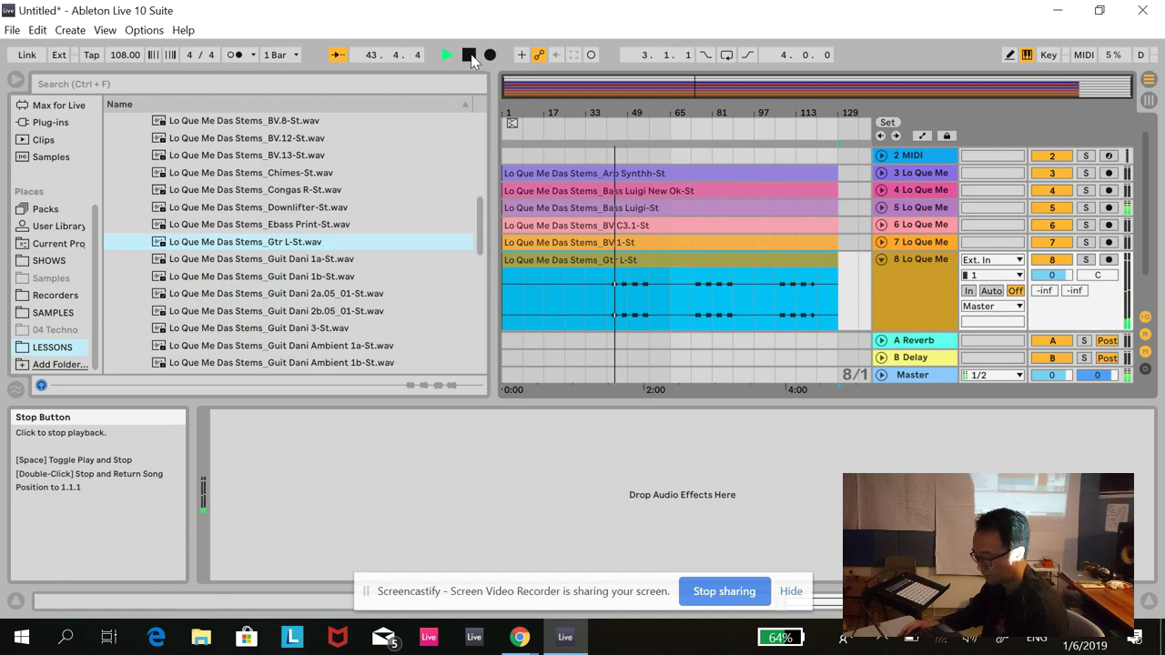
pyautogui.press('space')
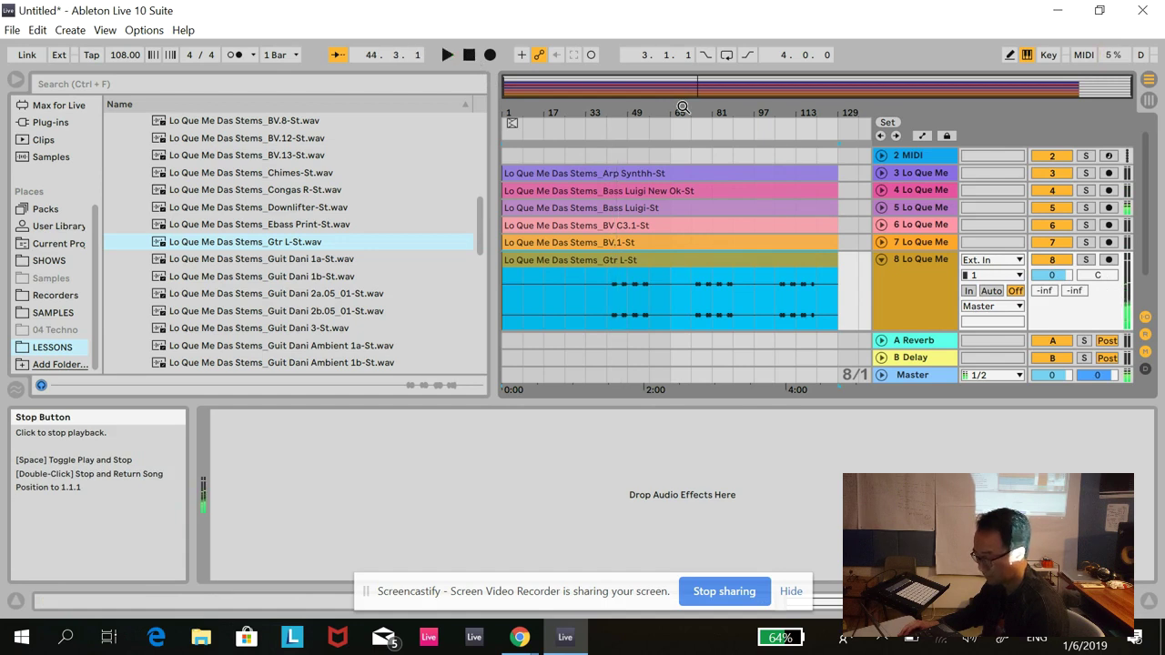
pyautogui.click(881, 260)
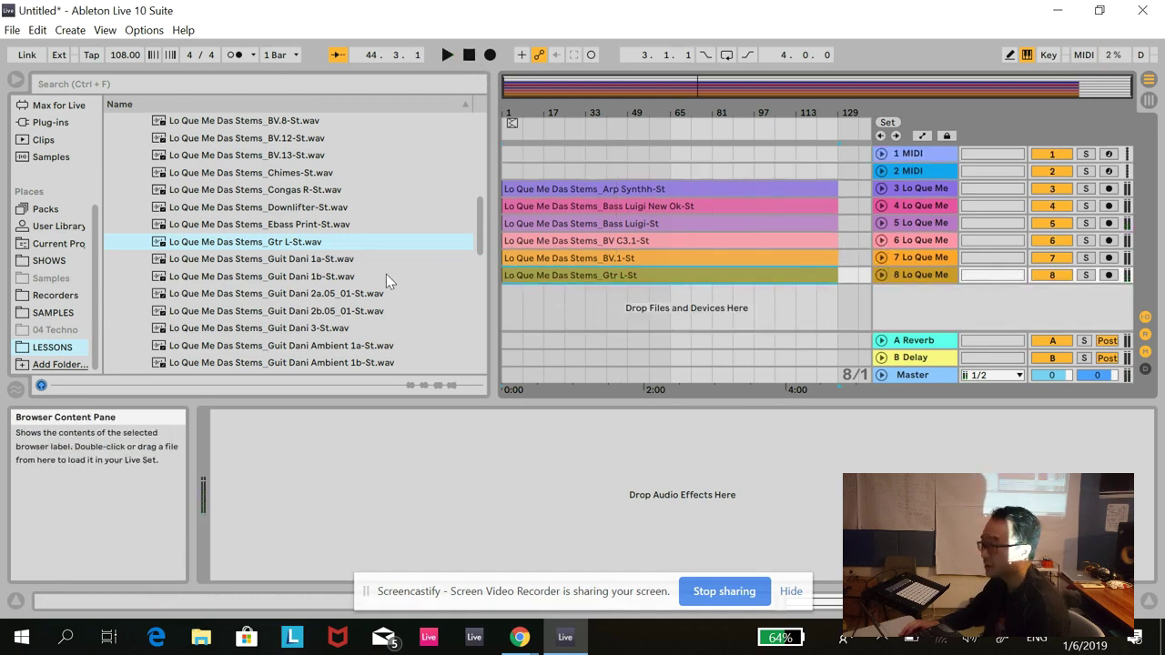
# Add Lo Que Me Das Stems_Pad verse Print-St.wav at the start of a new track below track 8, play from around bar 33 and fold track 9
pyautogui.scroll(-2, 350, 313)
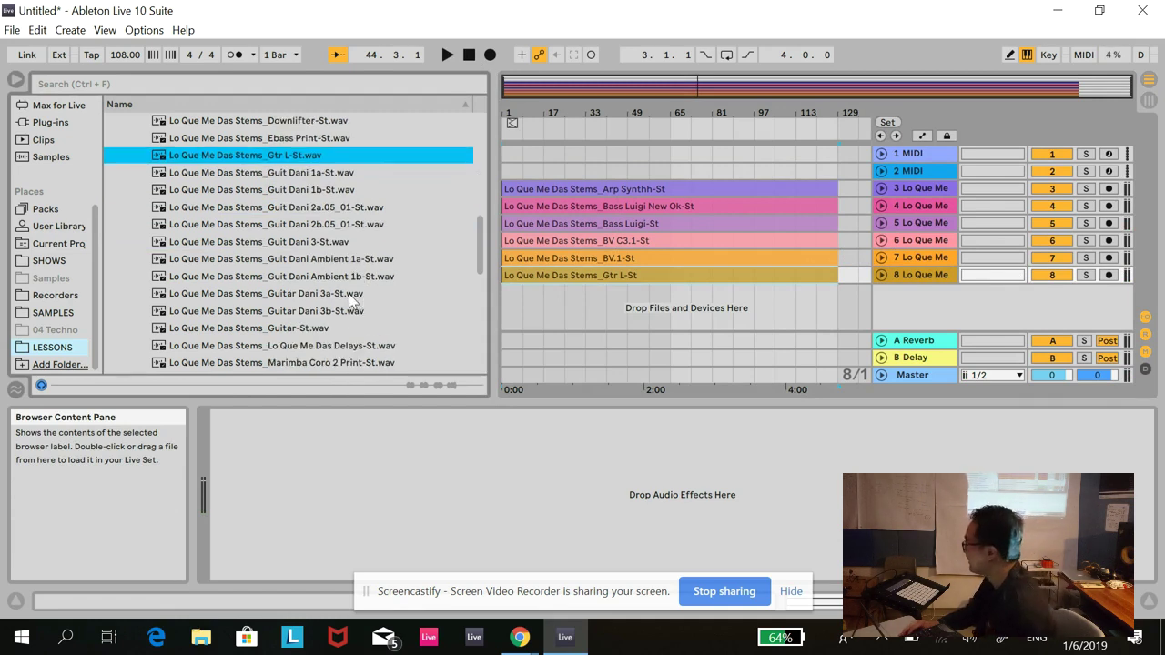
pyautogui.scroll(-1, 344, 303)
pyautogui.scroll(-2, 346, 335)
pyautogui.scroll(-1, 341, 318)
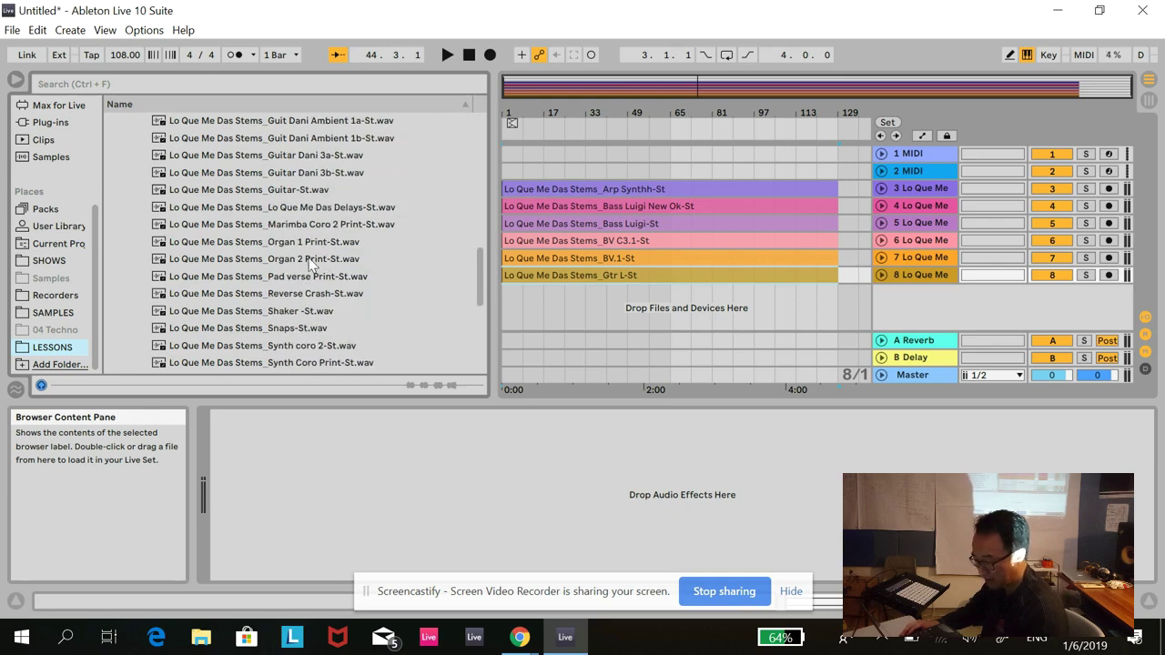
pyautogui.moveTo(305, 273); pyautogui.dragTo(505, 291)
pyautogui.click(588, 128)
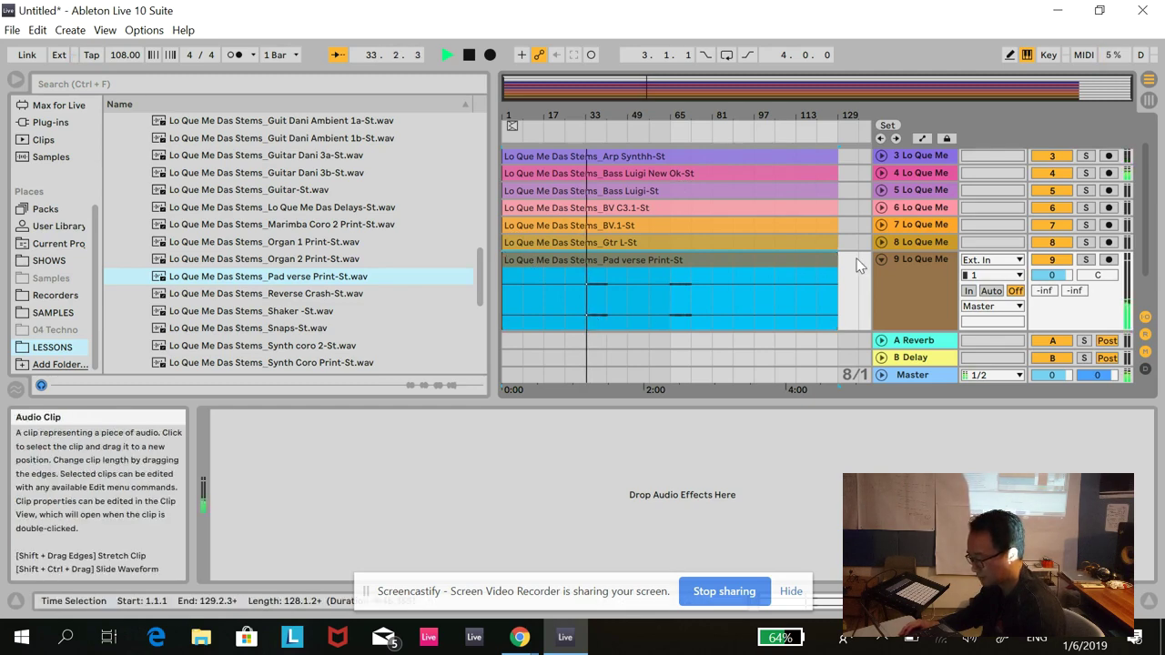
pyautogui.click(881, 259)
# Add Lo Que Me Das Stems_Synth Final Lead 1 Print-St.wav at the start of a new audio track below track 9 and fold track 10
pyautogui.scroll(-4, 419, 305)
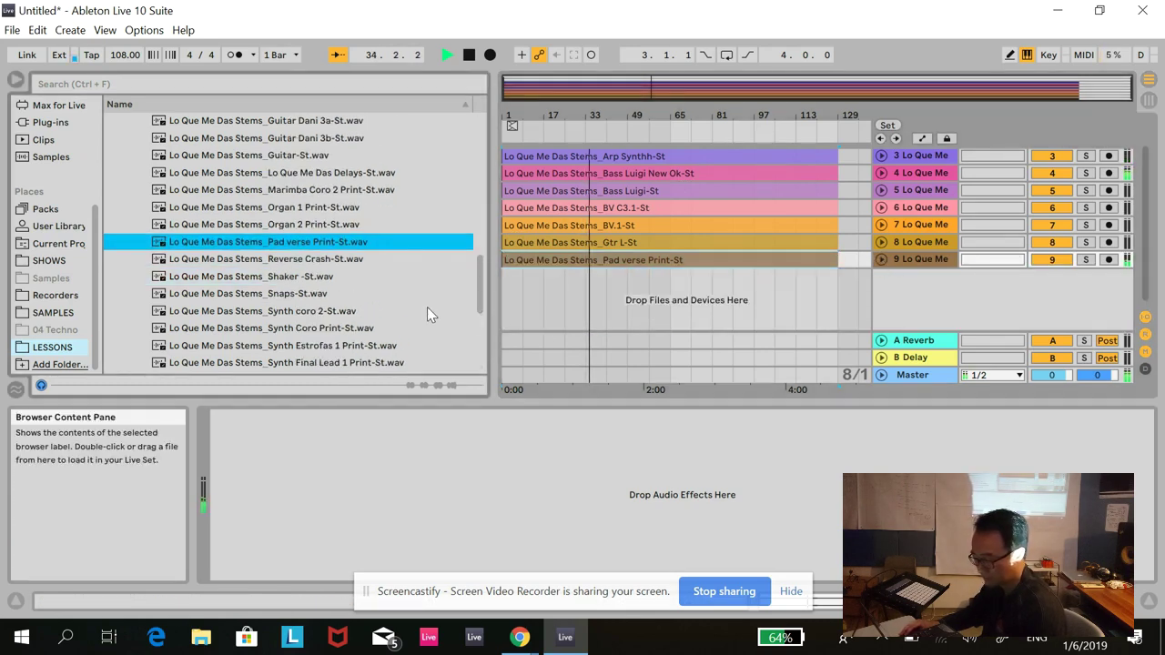
pyautogui.moveTo(346, 277); pyautogui.dragTo(899, 267)
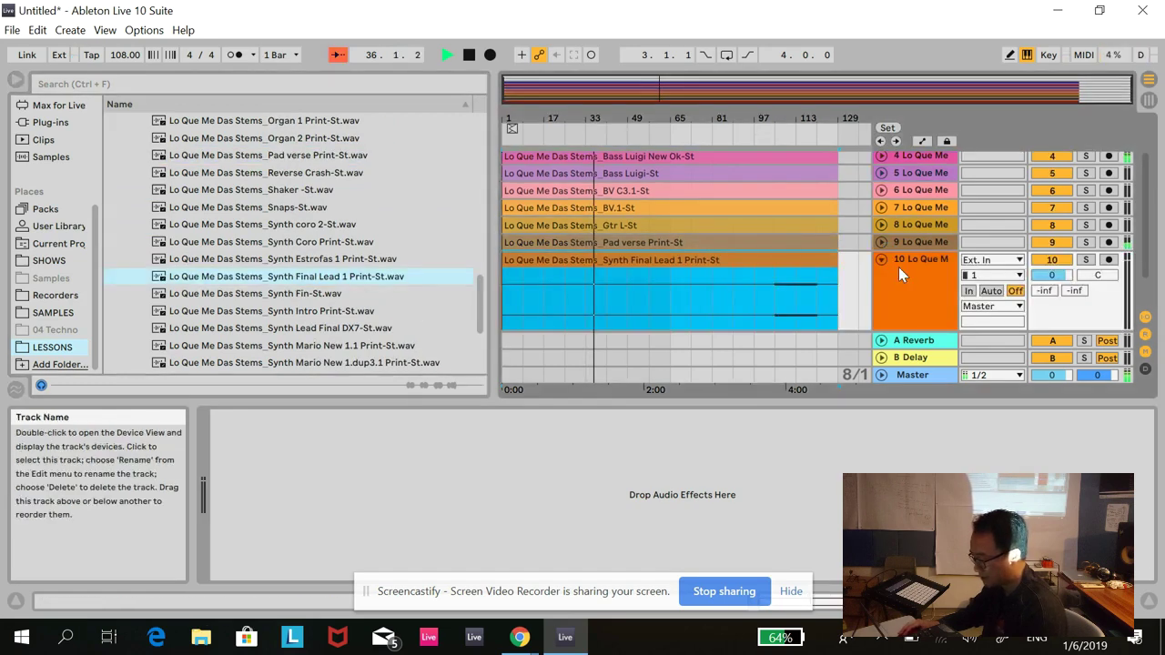
pyautogui.click(882, 260)
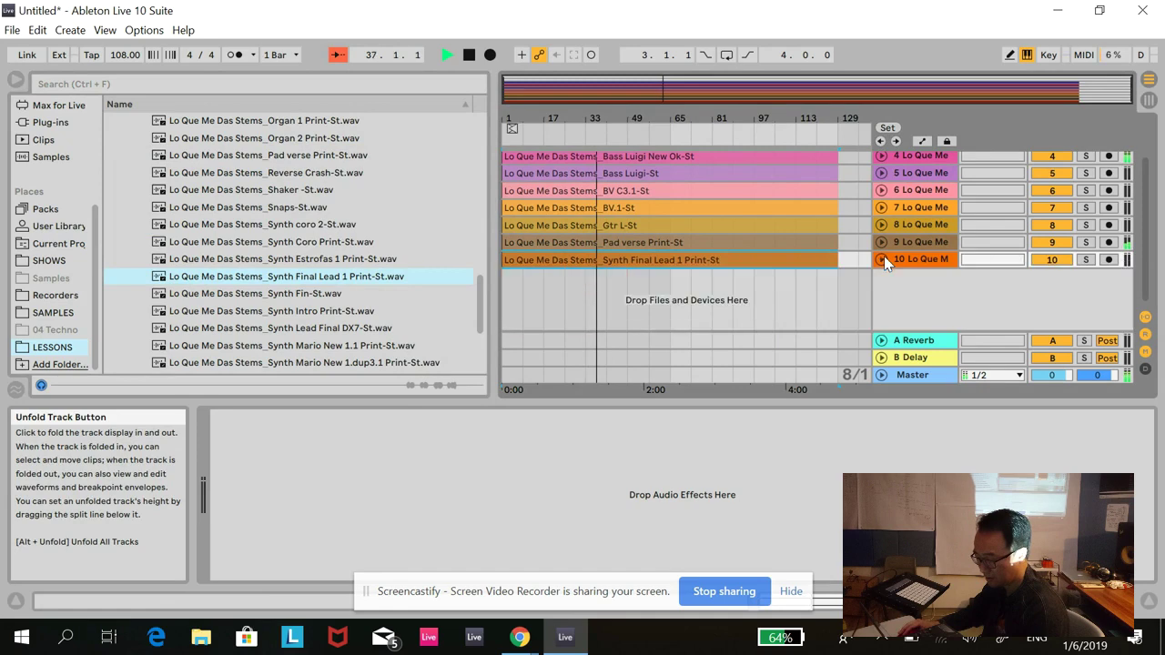
# Add Lo Que Me Das Stems_Synth Intro Print-St.wav at the start of a new track below track 10, fold track 11 and stop playback
pyautogui.scroll(-3, 309, 283)
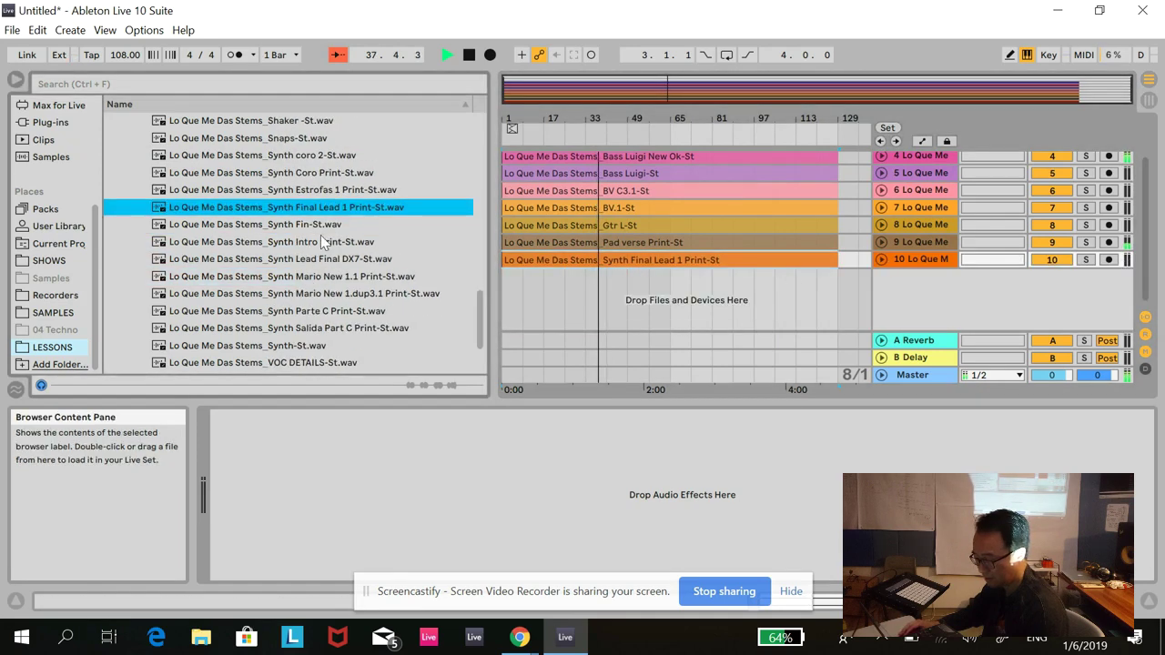
pyautogui.moveTo(323, 242); pyautogui.dragTo(508, 276)
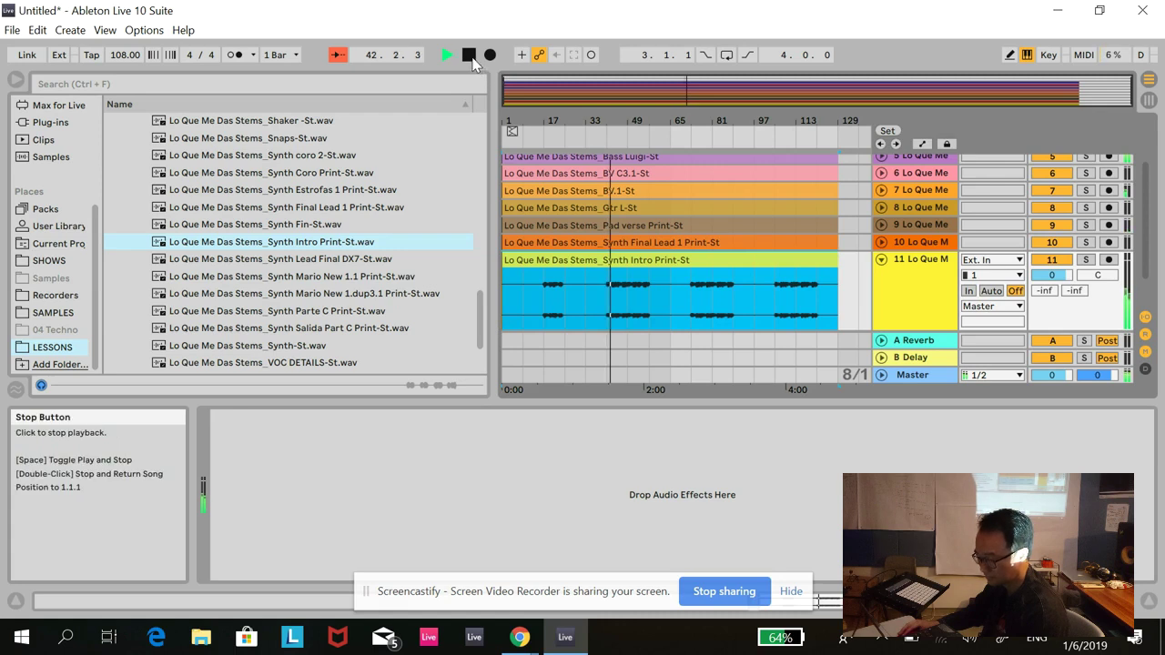
pyautogui.scroll(-2, 546, 192)
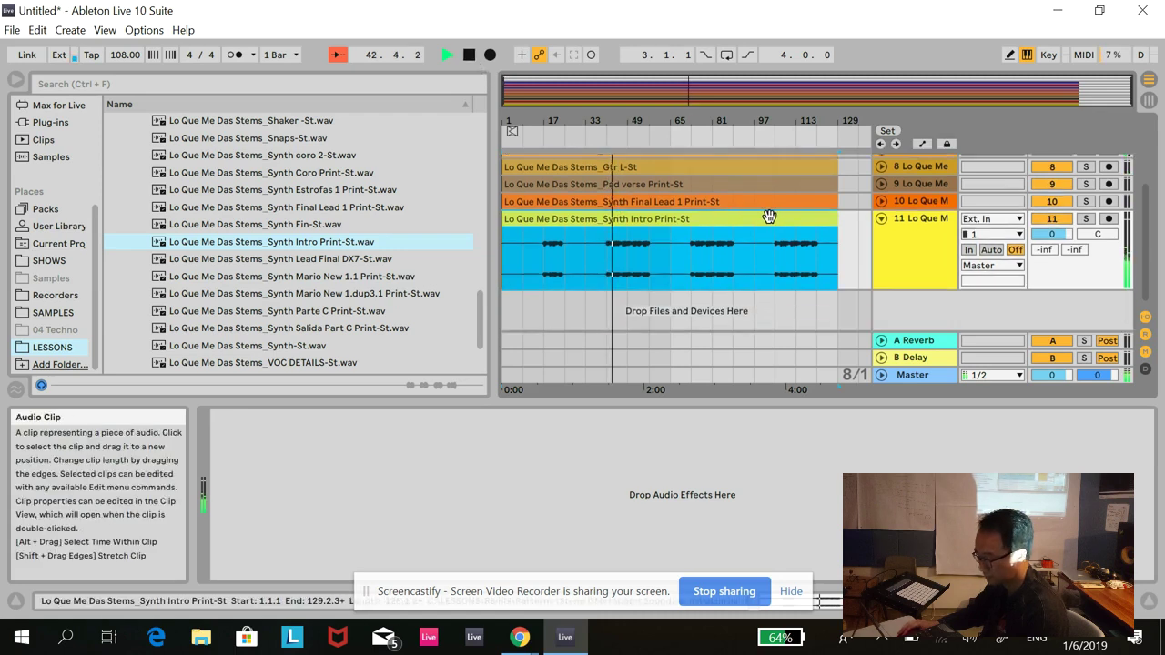
pyautogui.click(882, 221)
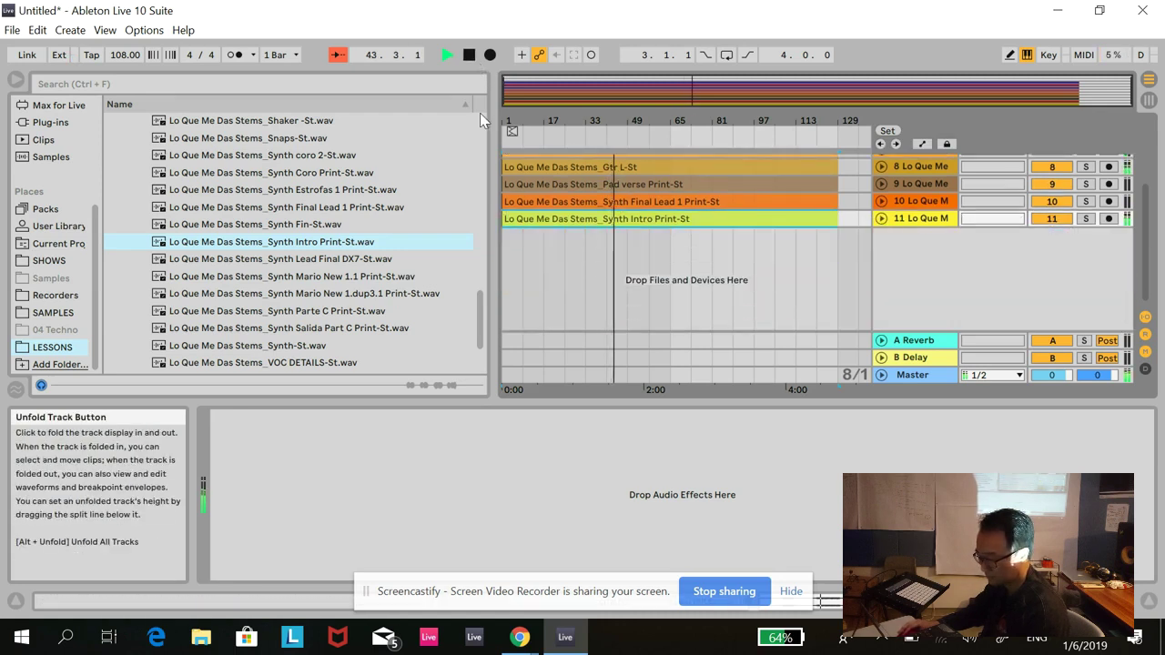
pyautogui.click(470, 56)
# Add Lo Que Me Das Stems_Voc Main Coros 2 In Tune-St.wav on a new track below track 11, play from around bar 41 and fold track 12
pyautogui.scroll(-2, 353, 334)
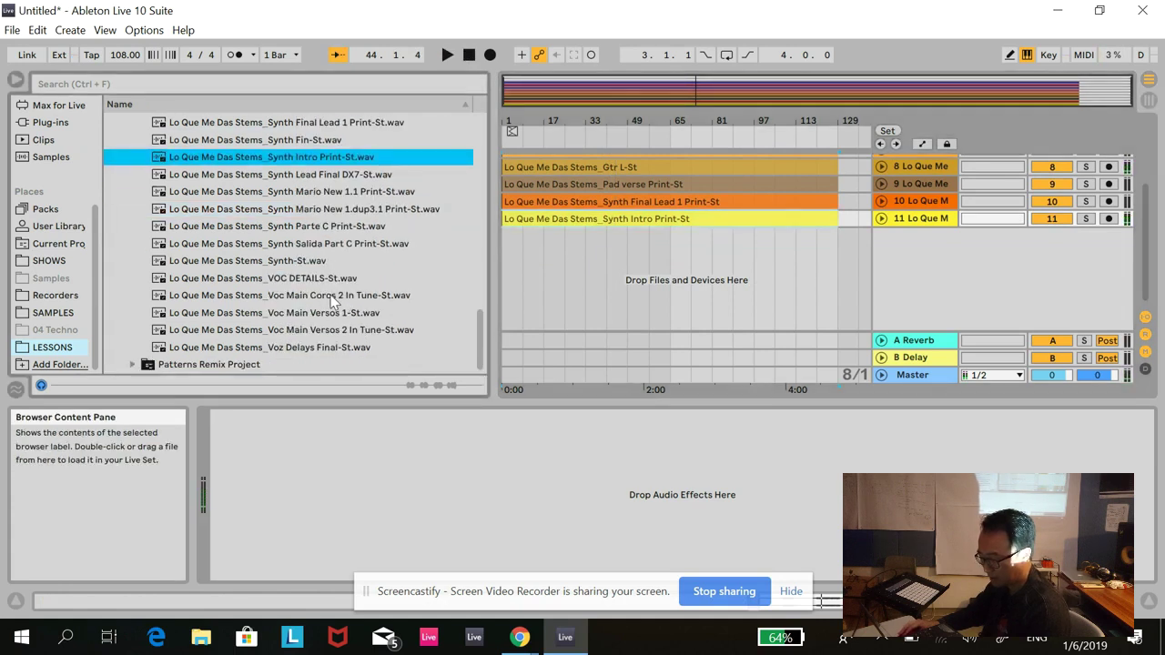
pyautogui.click(332, 297)
pyautogui.moveTo(314, 303); pyautogui.dragTo(899, 244)
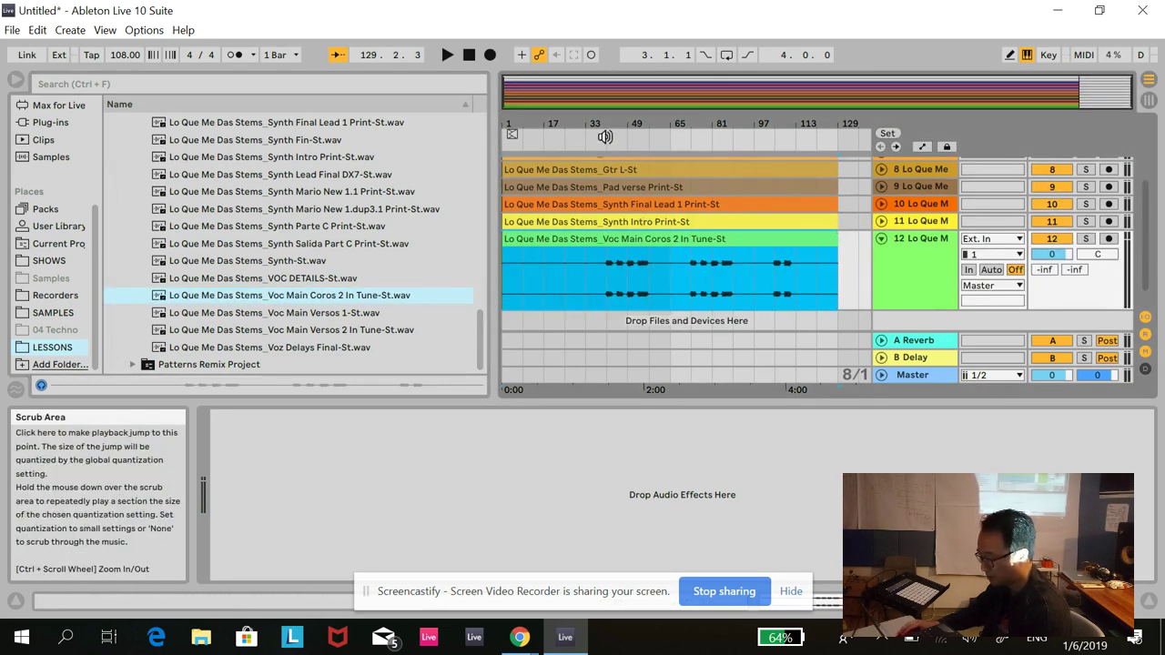
pyautogui.click(606, 137)
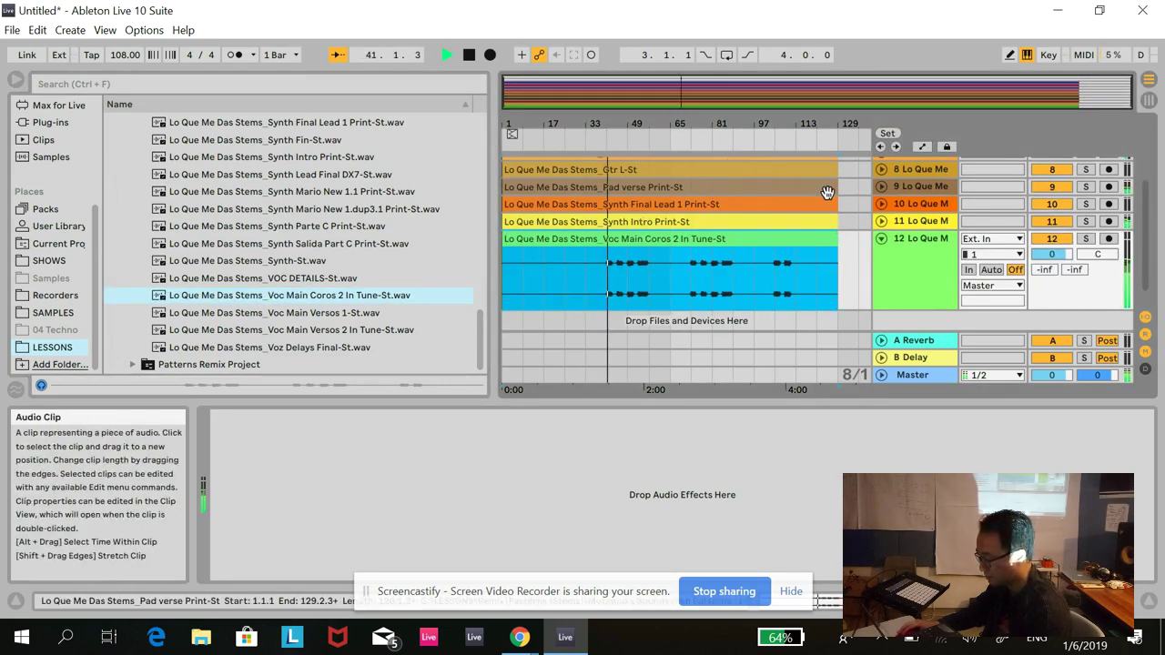
pyautogui.click(882, 238)
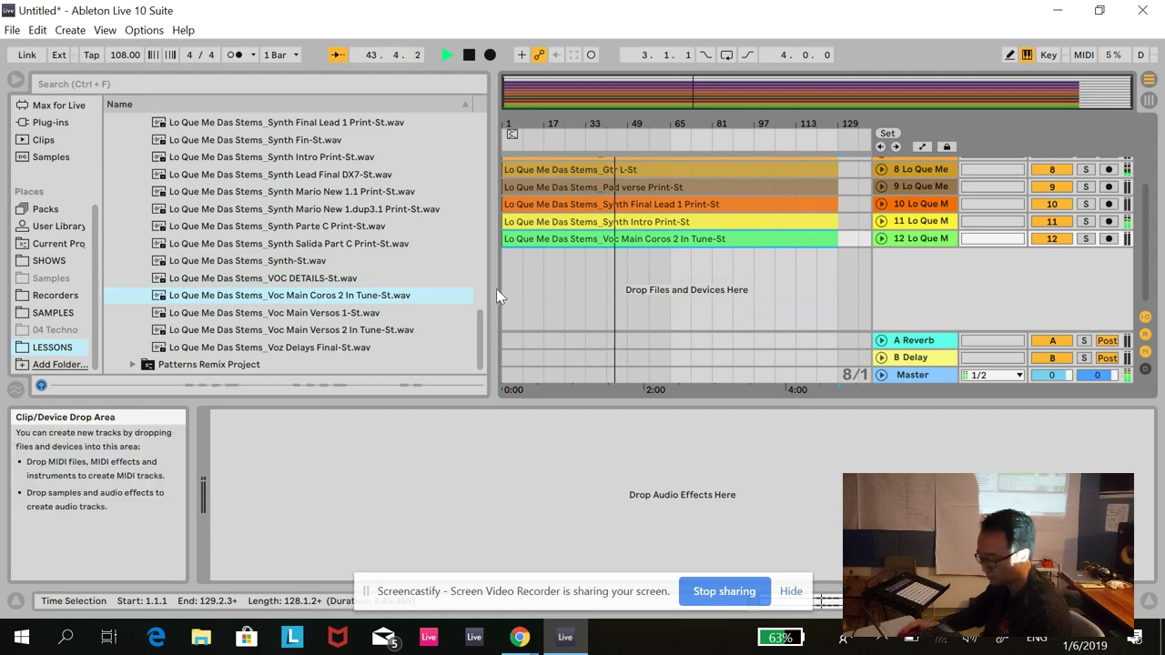
# Add Lo Que Me Das Stems_Voc Main Versos 1-St.wav at the start of a new track below track 12, stop playback and fold track 13
pyautogui.moveTo(326, 316); pyautogui.dragTo(509, 249)
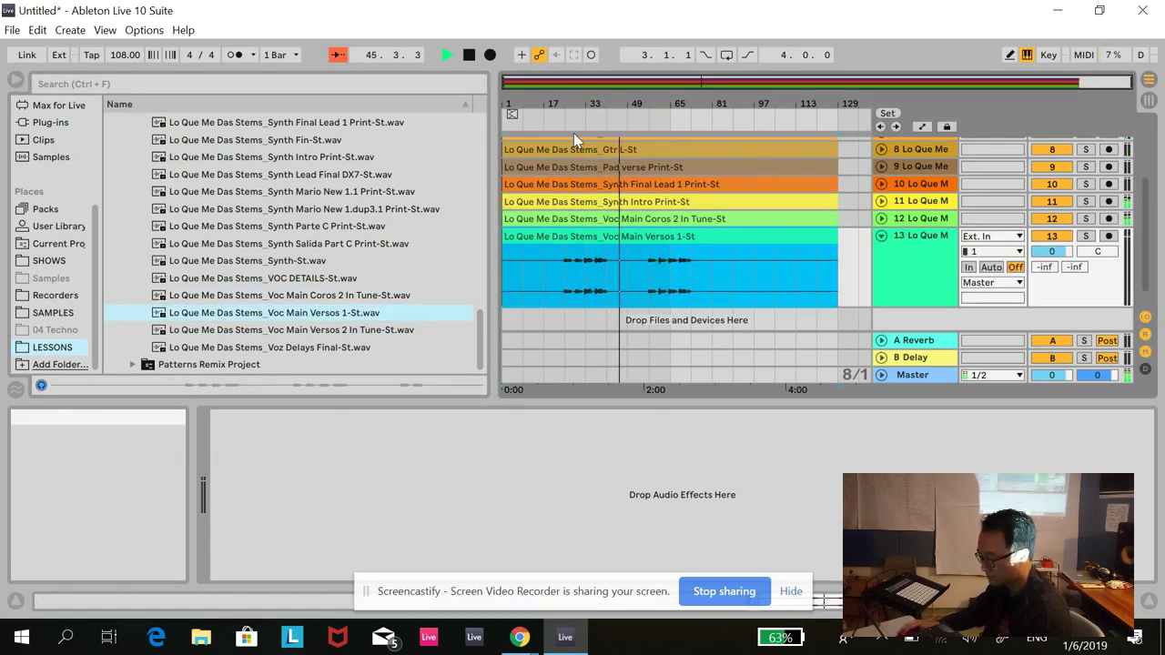
pyautogui.click(469, 55)
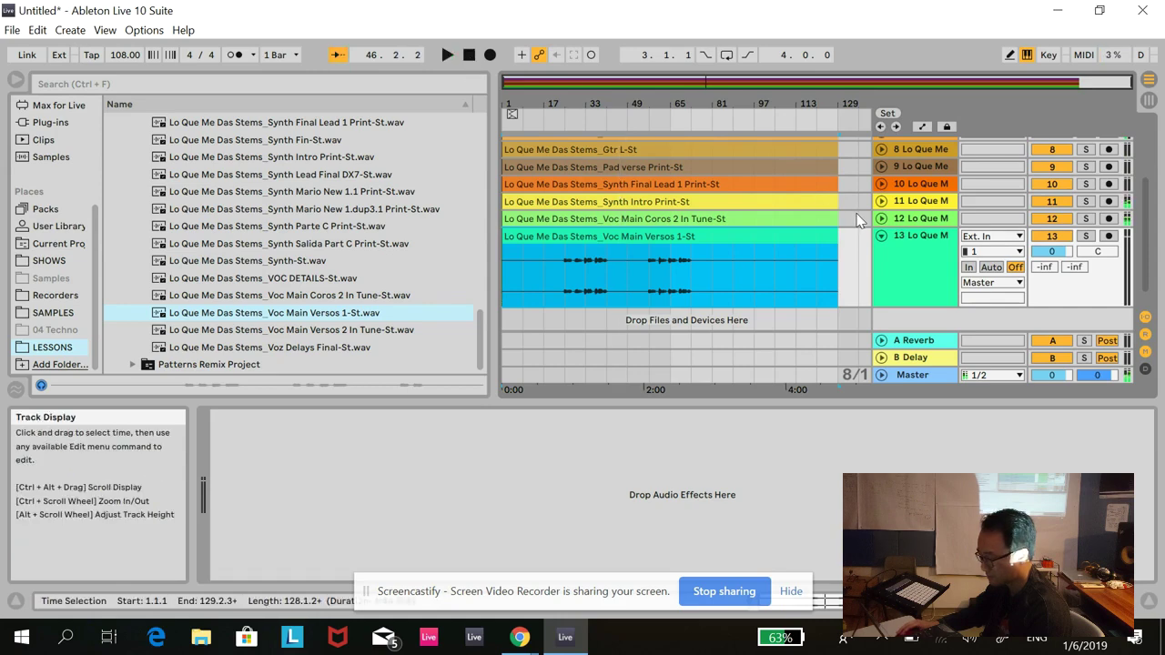
pyautogui.click(879, 236)
# Add Lo Que Me Das Stems_Voc Main Versos 2 In Tune-St.wav at the start of a new audio track below track 13 and fold track 14
pyautogui.click(307, 330)
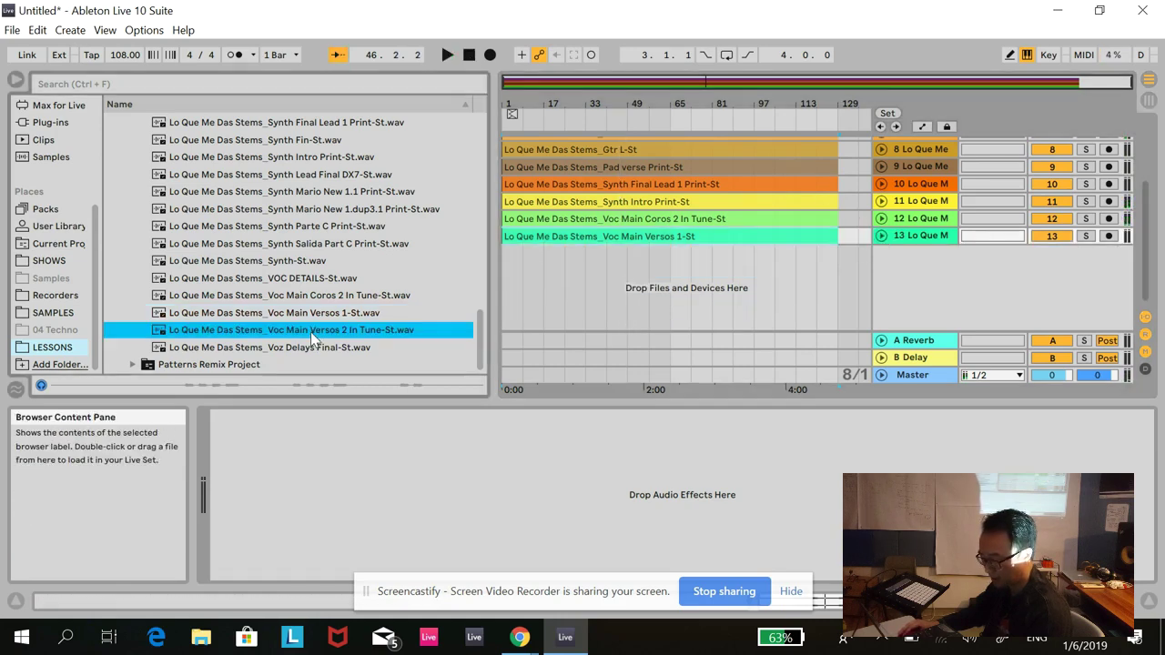
pyautogui.moveTo(474, 279); pyautogui.dragTo(506, 264)
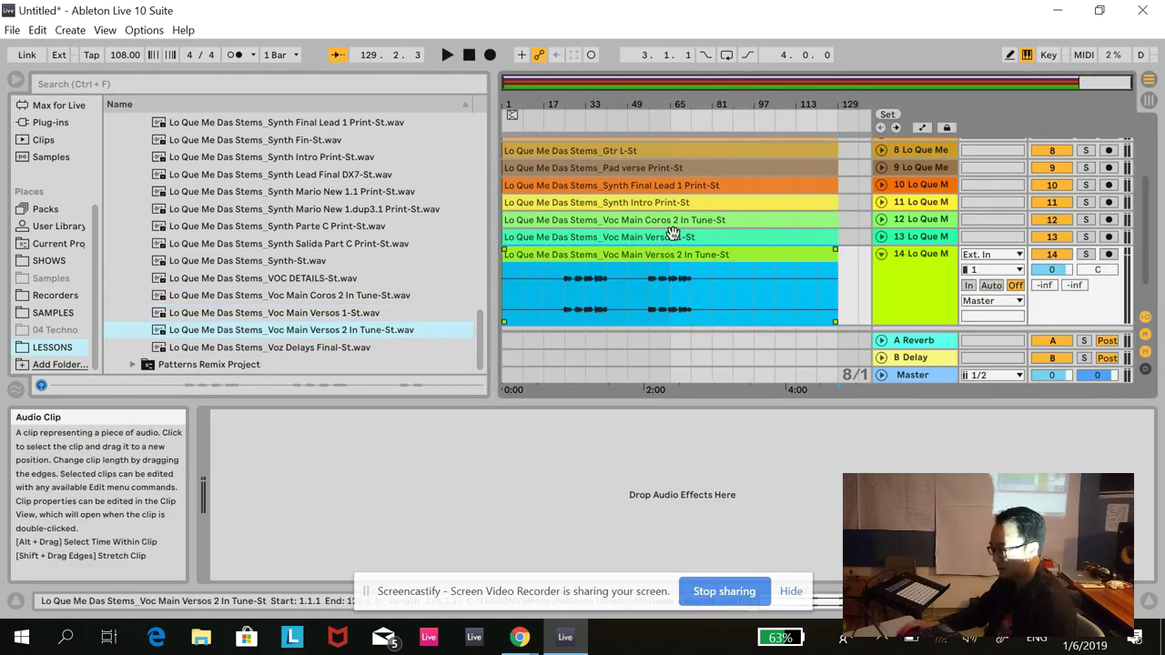
pyautogui.click(881, 255)
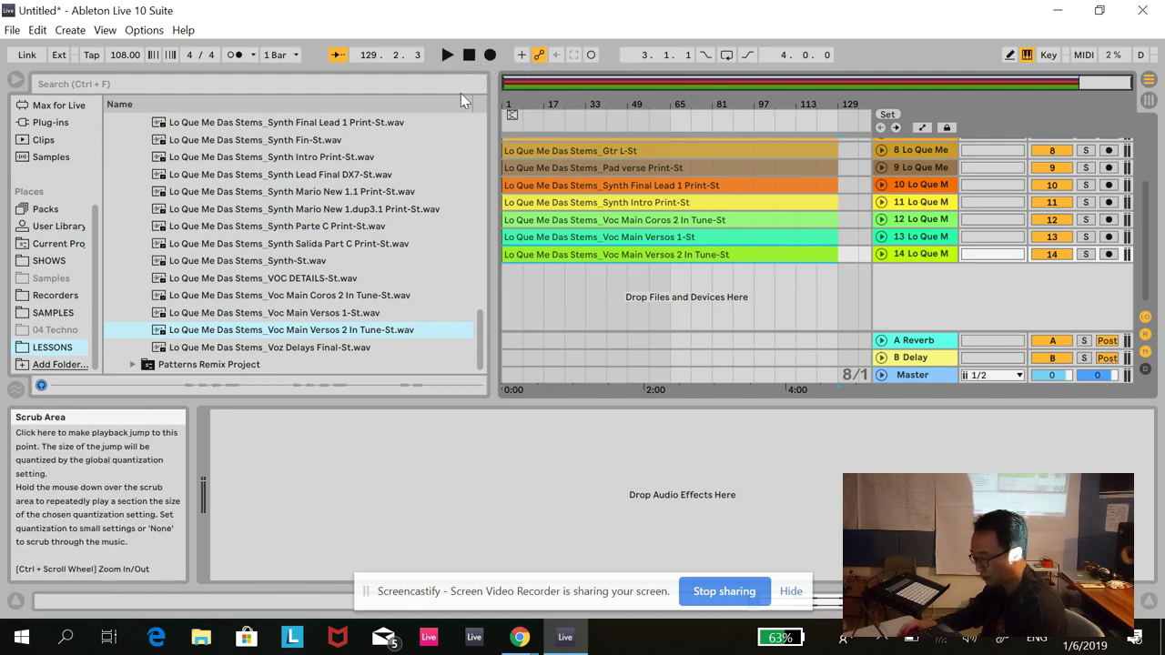
# Play the arrangement from around bar 17, check the master level in the Session View mixer, return to the arrangement and stop playback
pyautogui.click(543, 115)
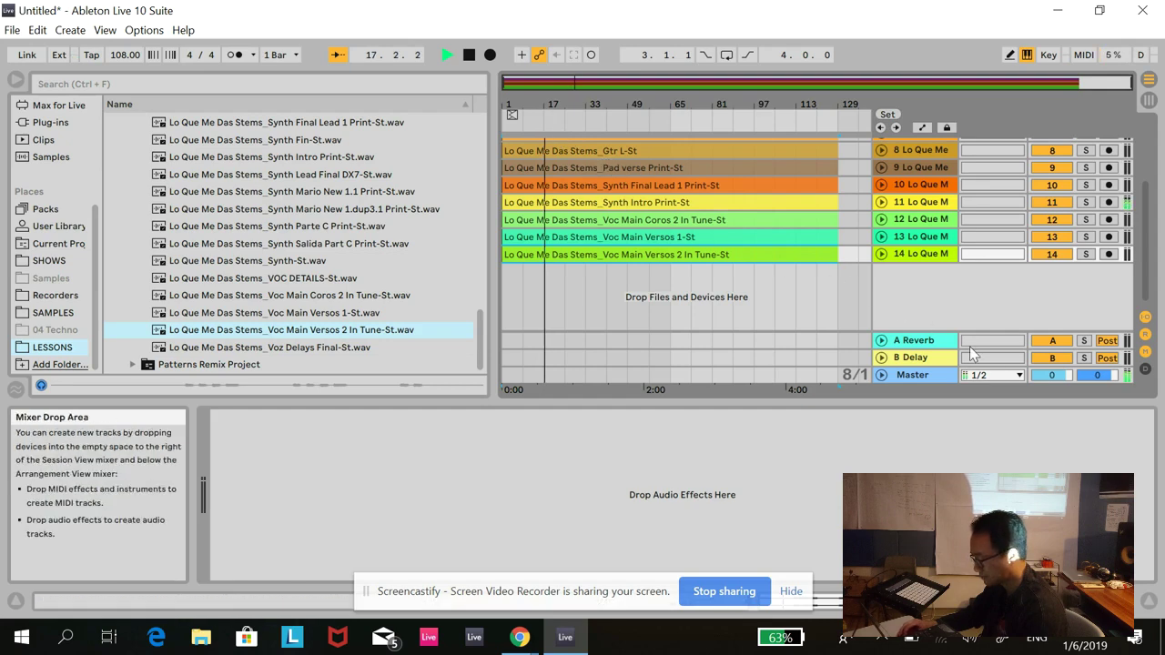
pyautogui.click(1149, 102)
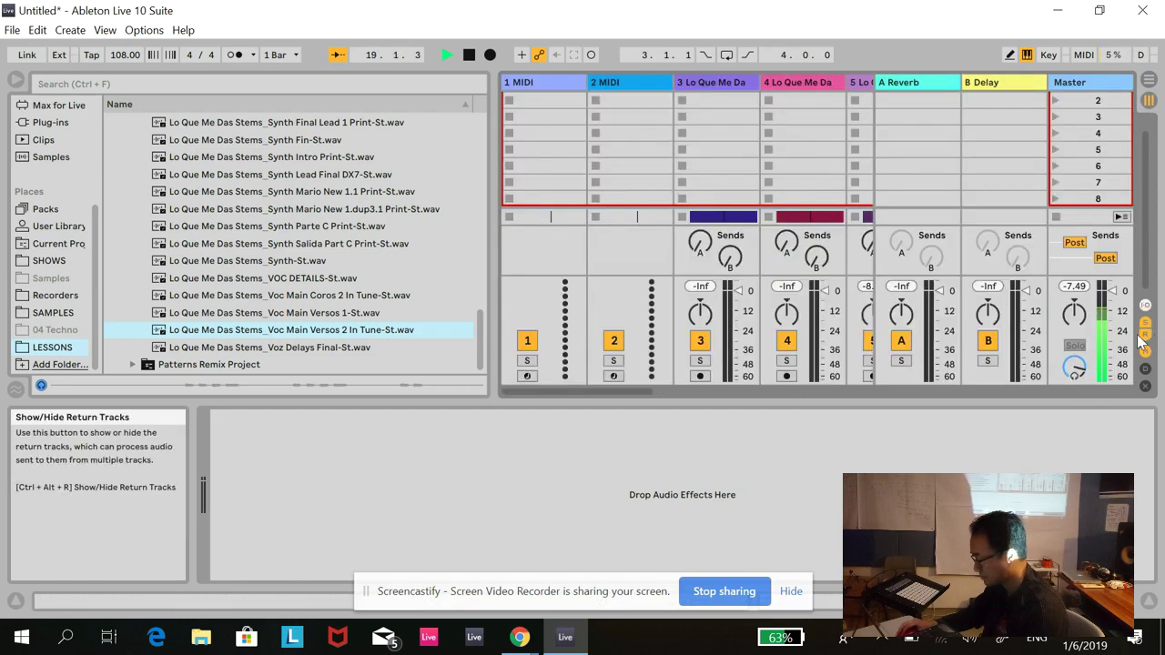
pyautogui.click(1148, 81)
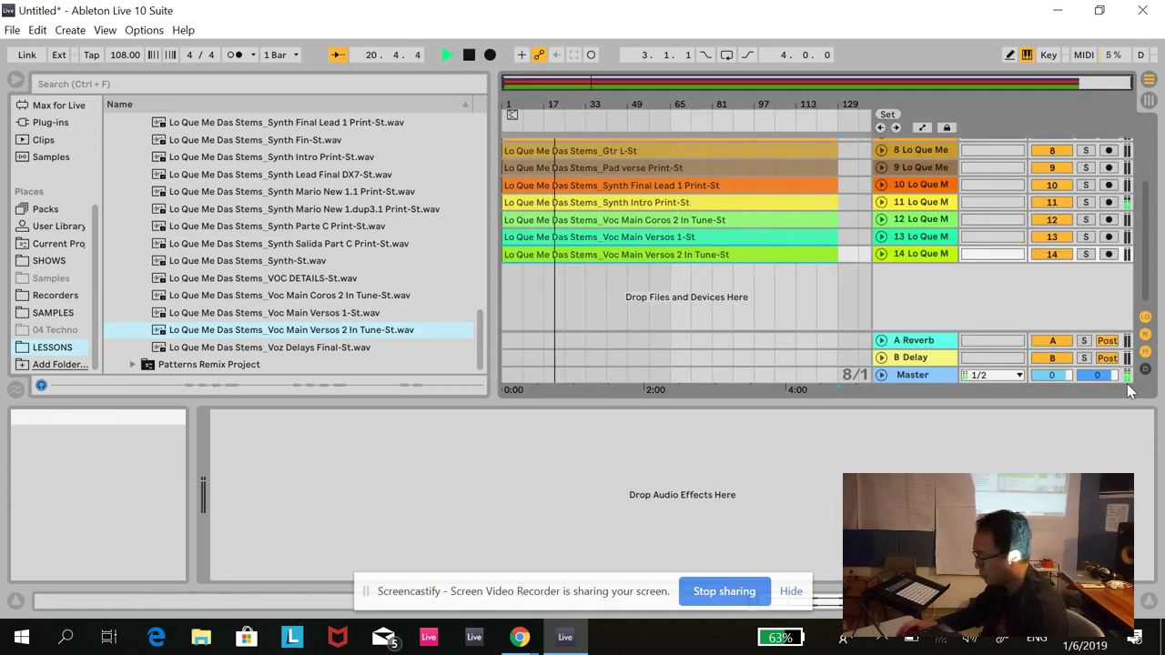
pyautogui.click(473, 55)
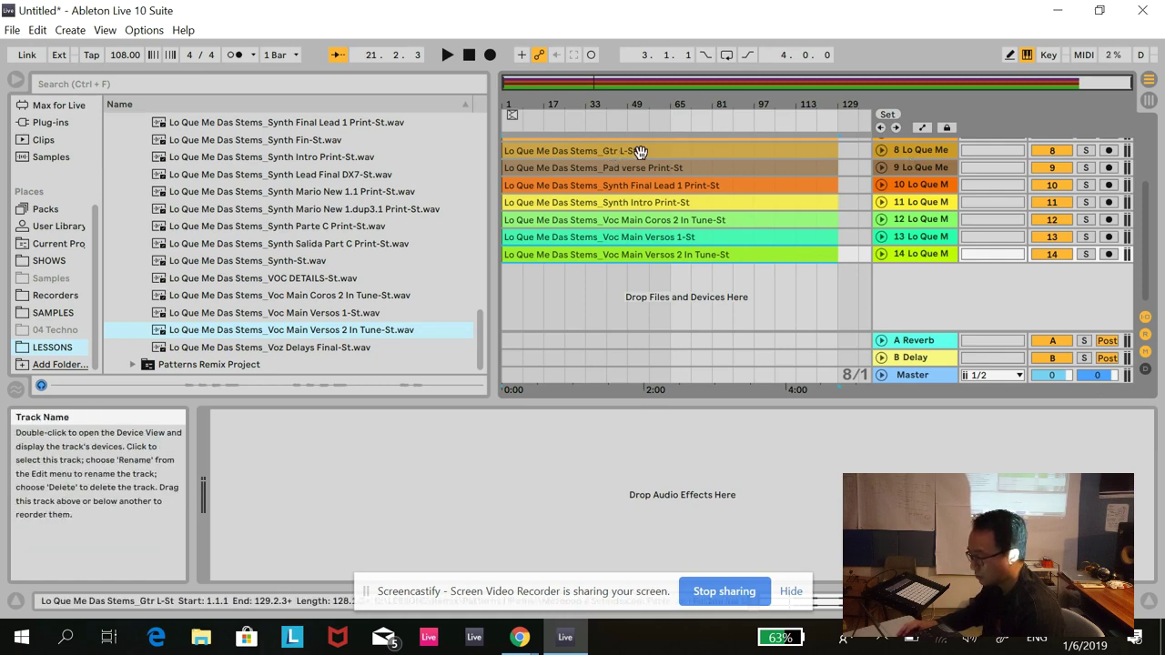
# Switch to the Google Slides lesson, reveal the remaining points of the Stage 1: Loading Stems slide and return to Ableton Live
pyautogui.moveTo(518, 637)
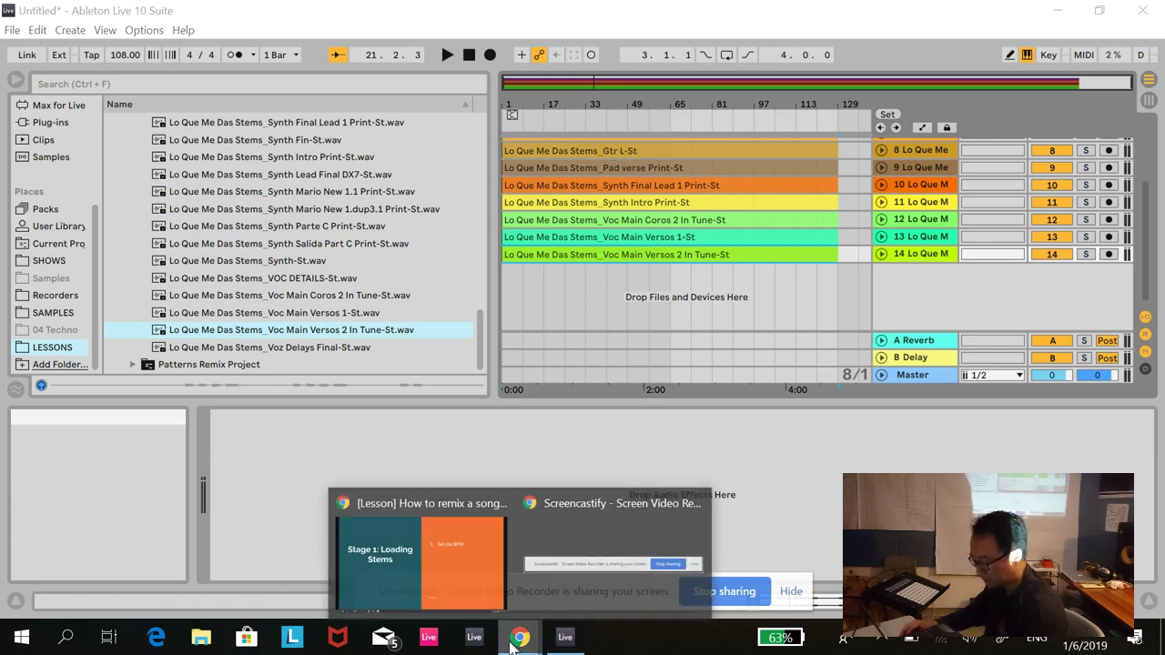
pyautogui.click(434, 530)
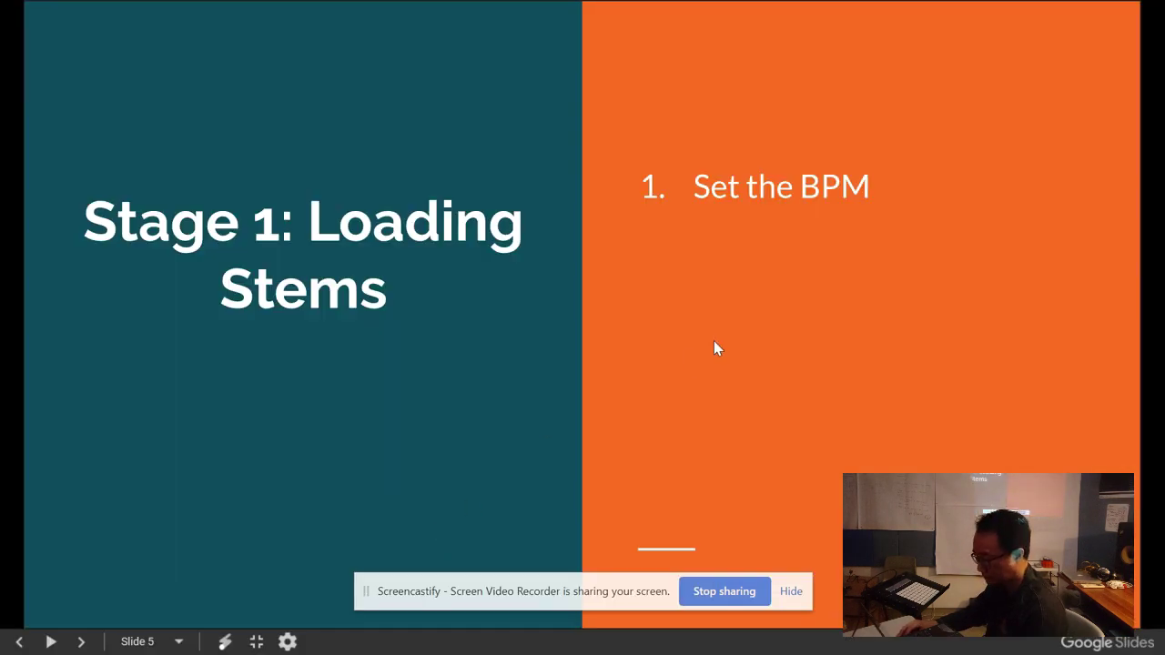
pyautogui.press('Right')
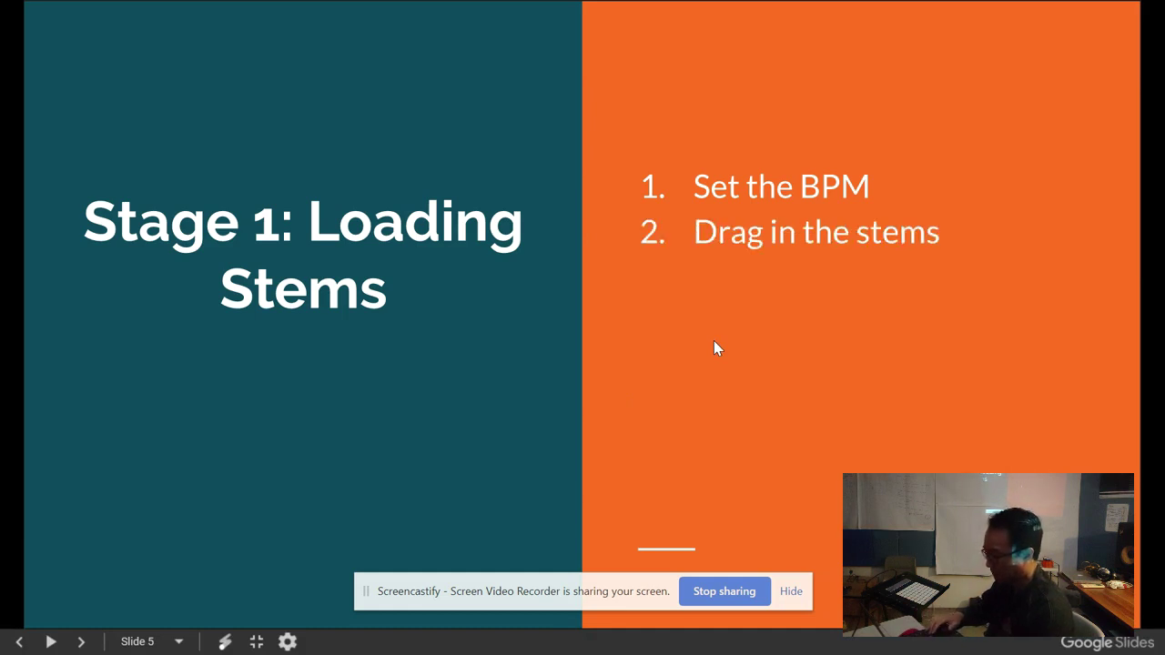
pyautogui.press('Right')
pyautogui.press('Right')
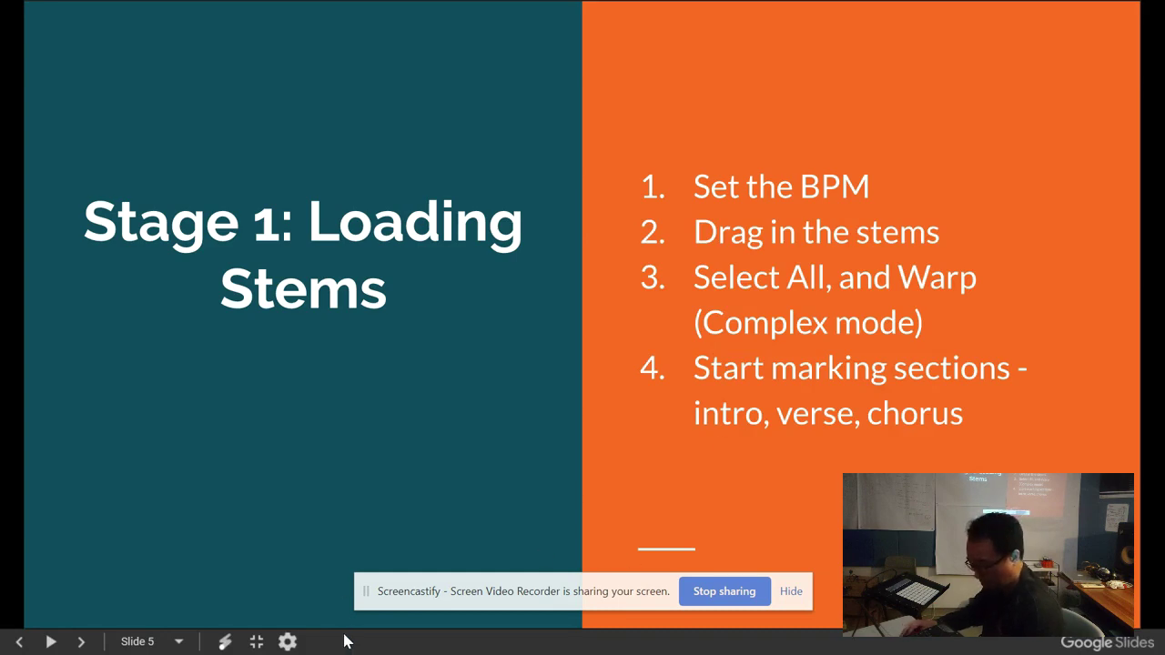
pyautogui.hotkey('alt', 'Tab')
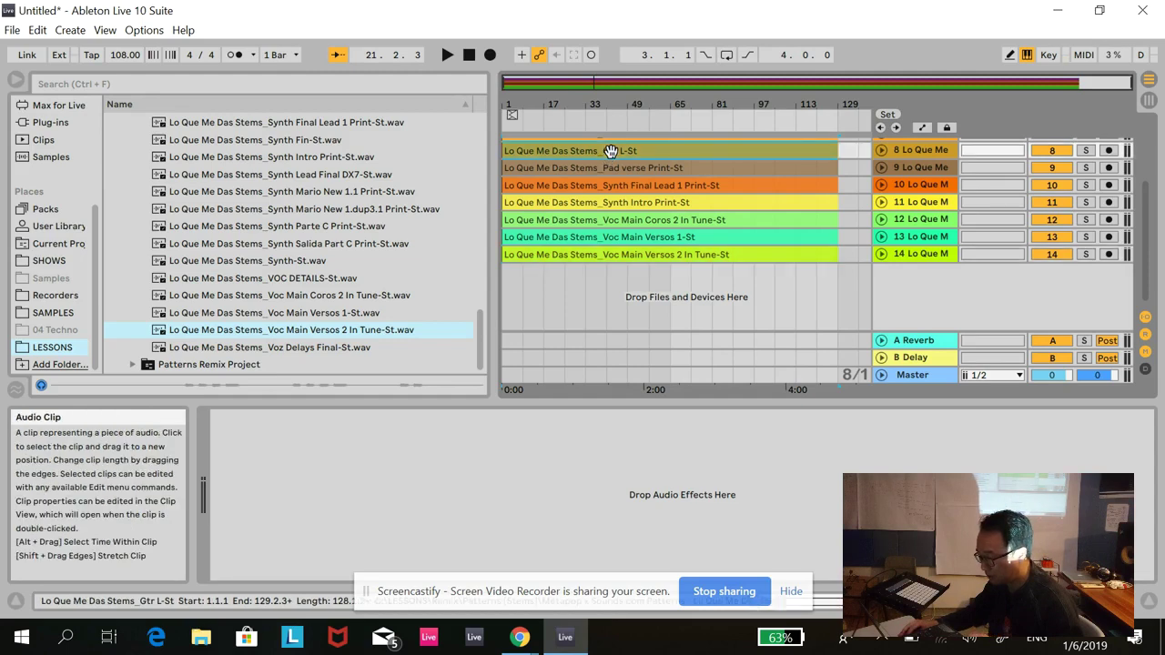
# Select all the stem clips on tracks 3 to 14 and check that the selection covers every track
pyautogui.scroll(5, 660, 260)
pyautogui.scroll(2, 680, 274)
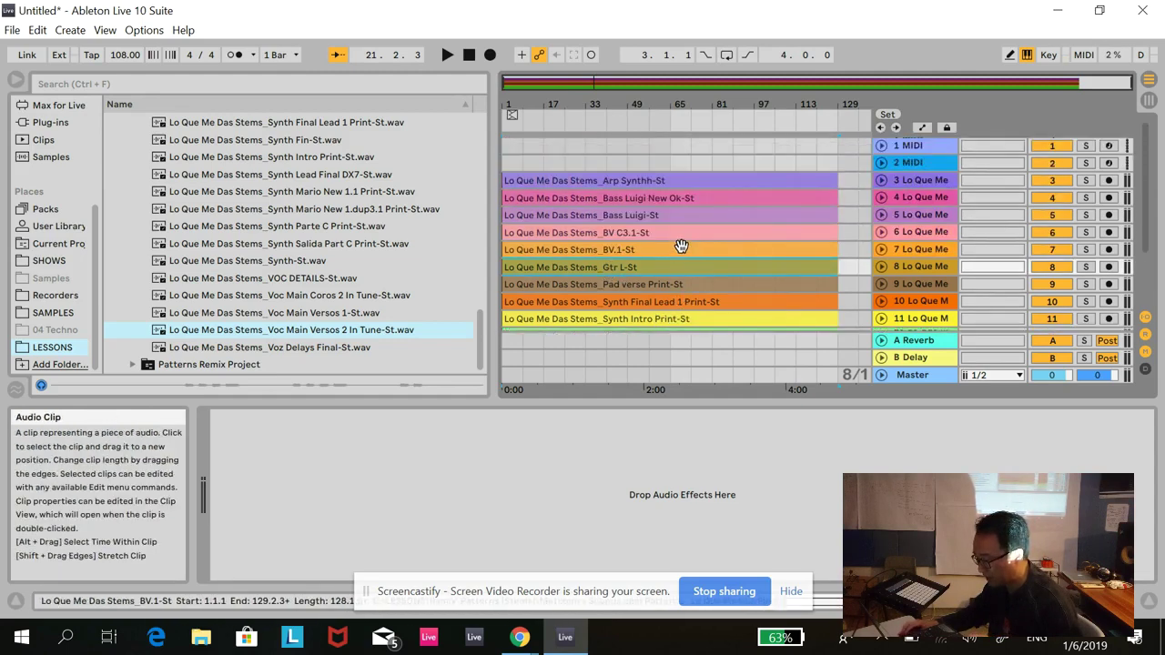
pyautogui.click(689, 182)
pyautogui.scroll(-3, 682, 201)
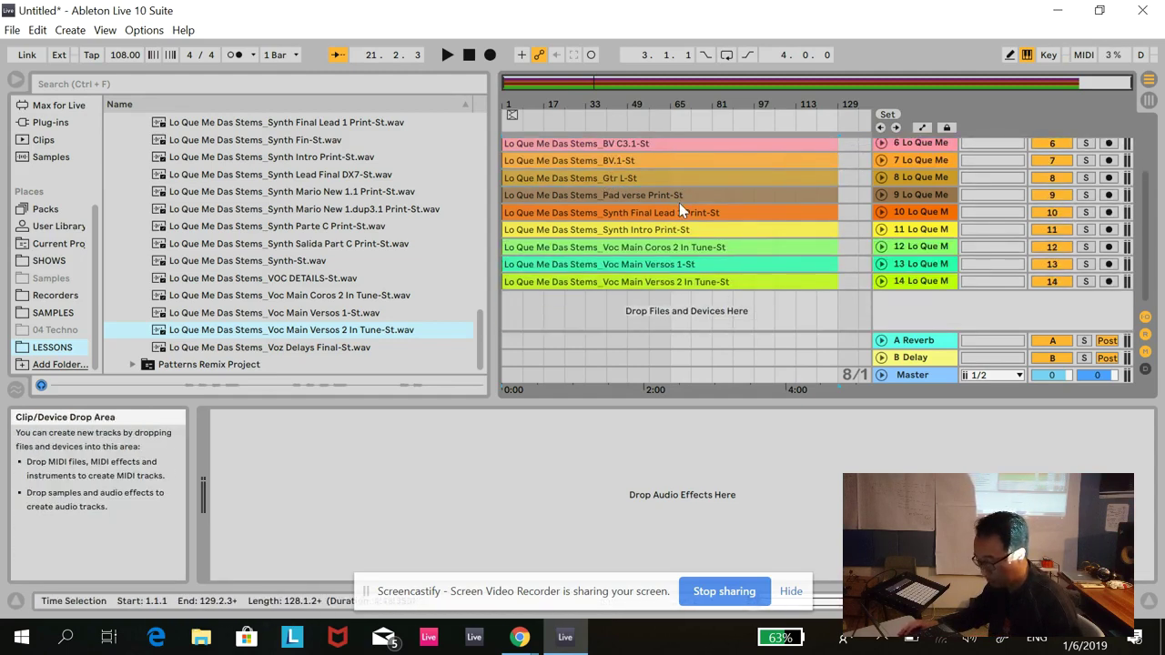
pyautogui.hotkey('ctrl', 'a')
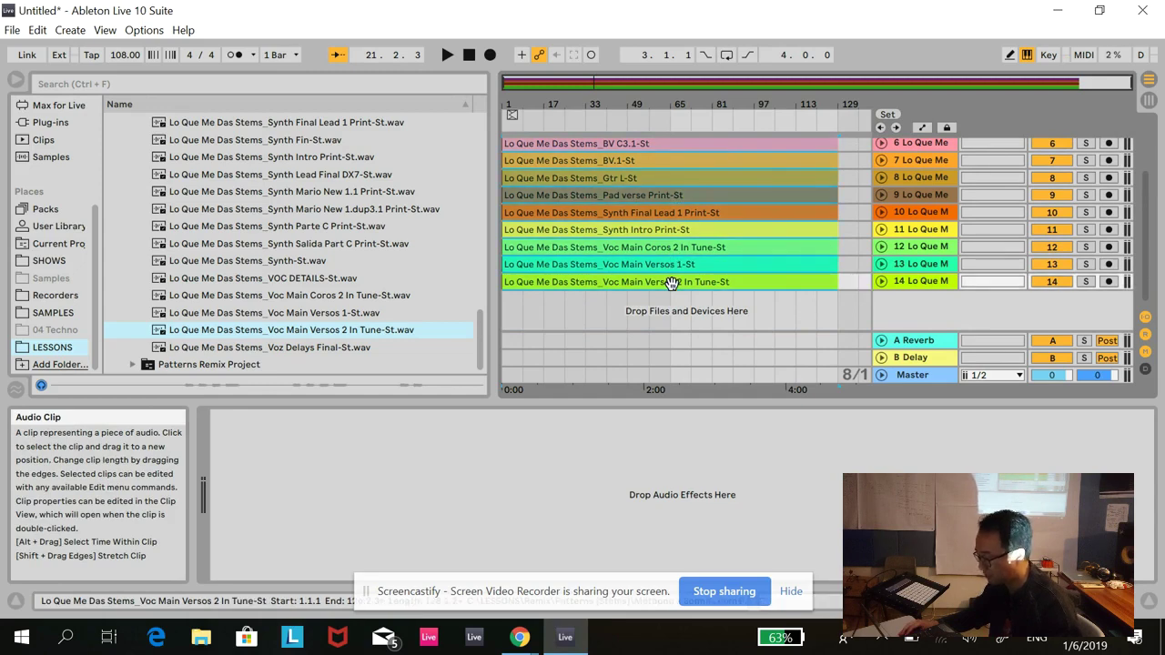
pyautogui.scroll(2, 673, 259)
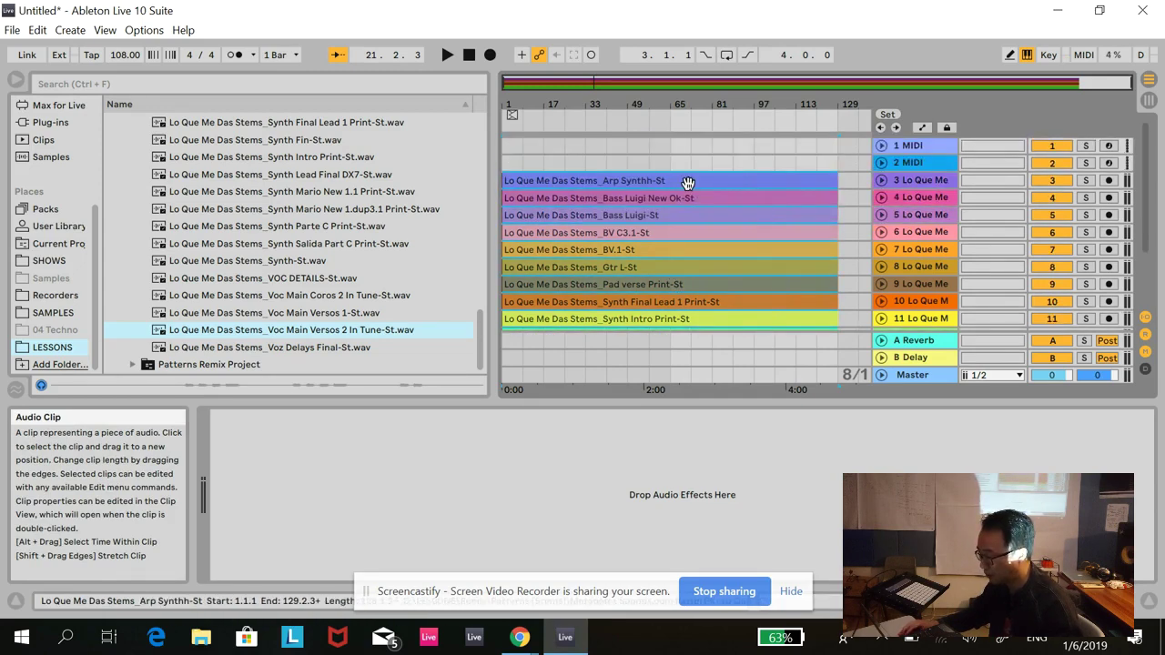
pyautogui.scroll(-2, 687, 201)
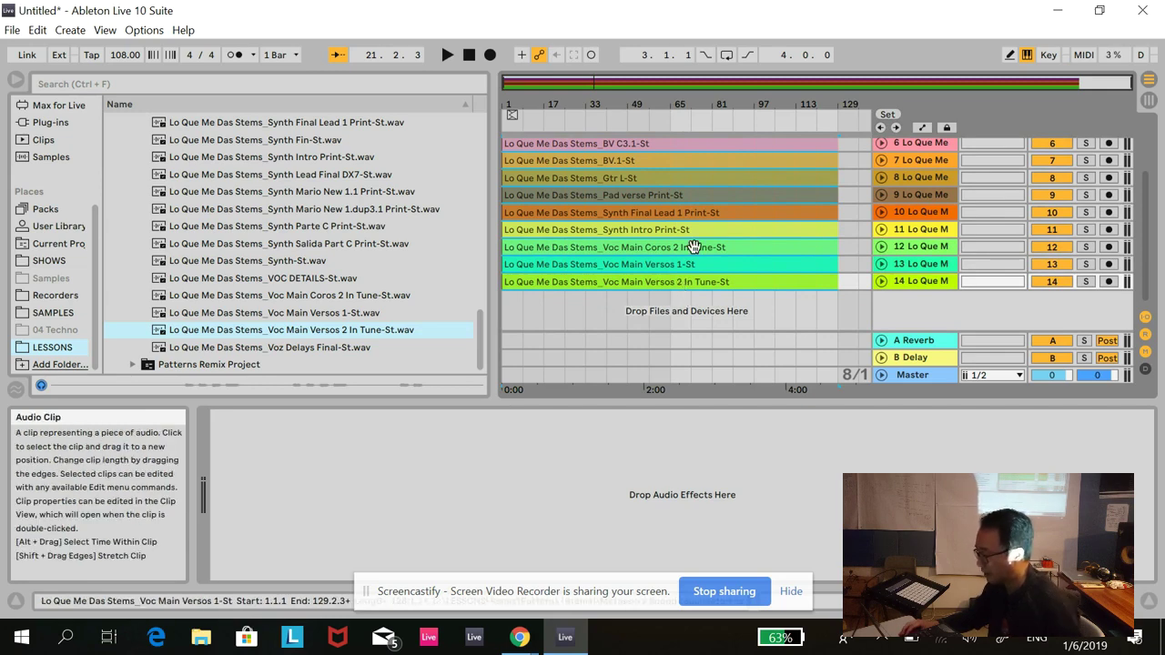
# Open the sample settings of the BV C3.1-St clip and switch them to the Arp Synthh-St clip on track 3
pyautogui.doubleClick(730, 143)
pyautogui.scroll(5, 737, 164)
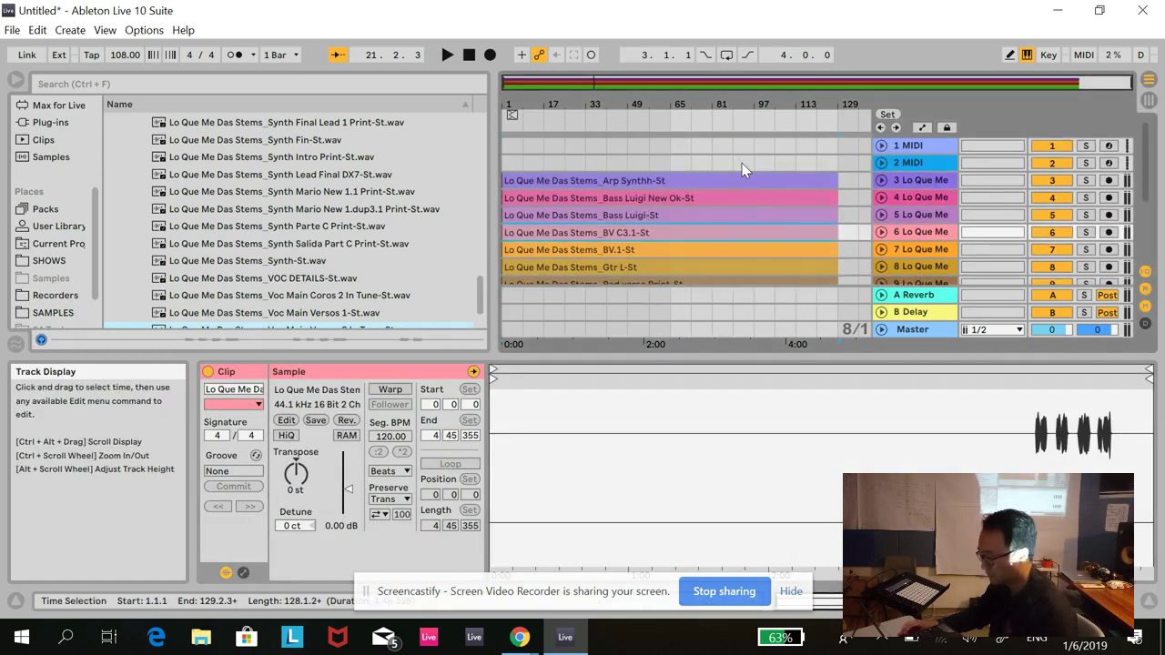
pyautogui.click(734, 180)
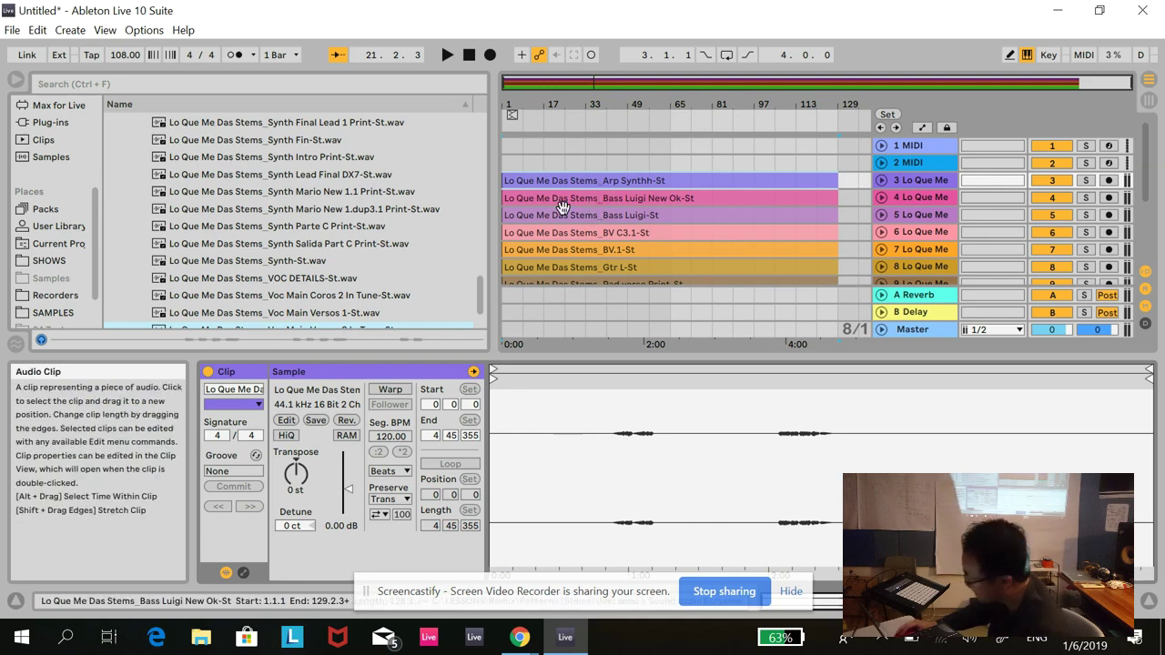
# Select all the stem clips, set their warp mode to Complex and turn on Warp
pyautogui.scroll(-6, 637, 228)
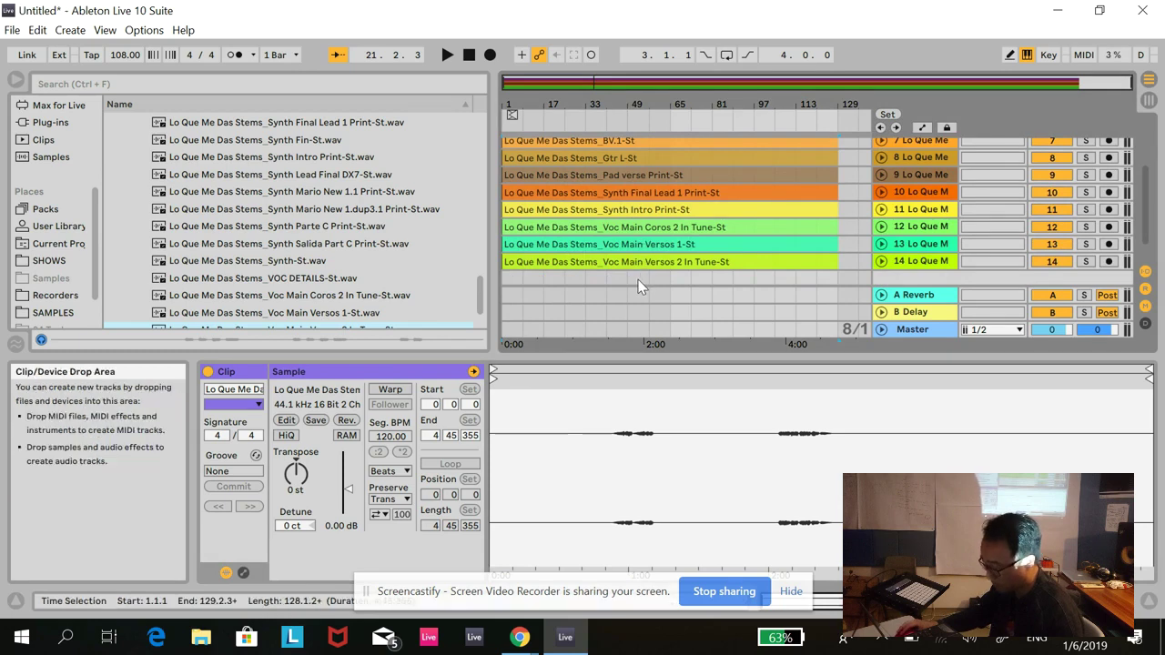
pyautogui.hotkey('ctrl', 'a')
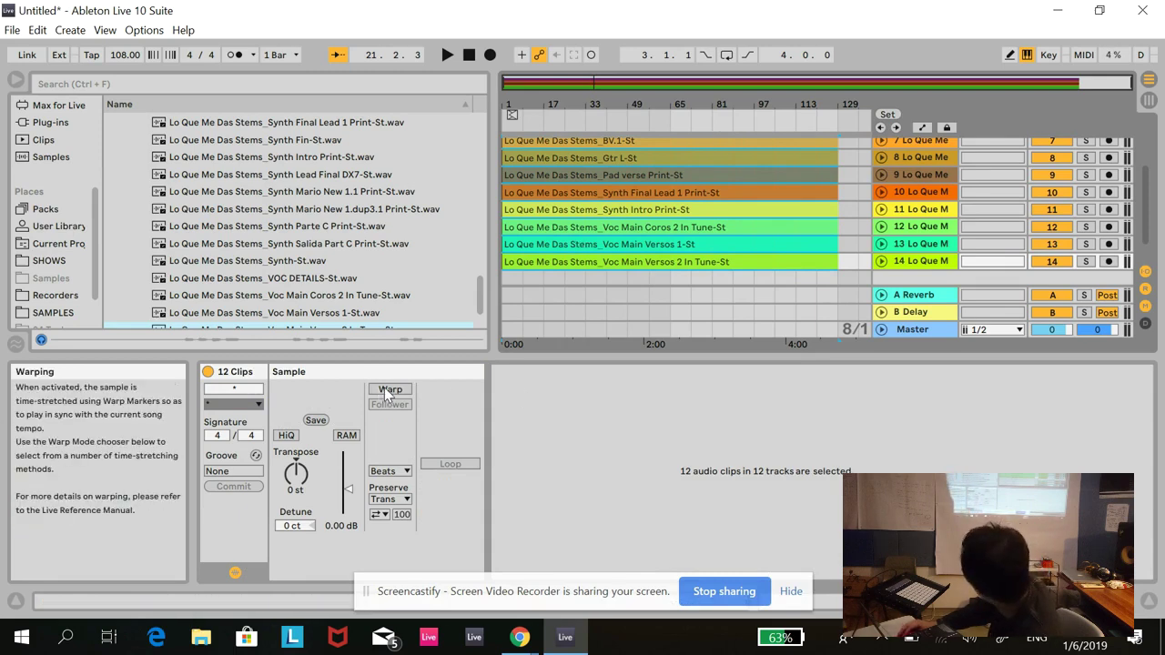
pyautogui.click(405, 474)
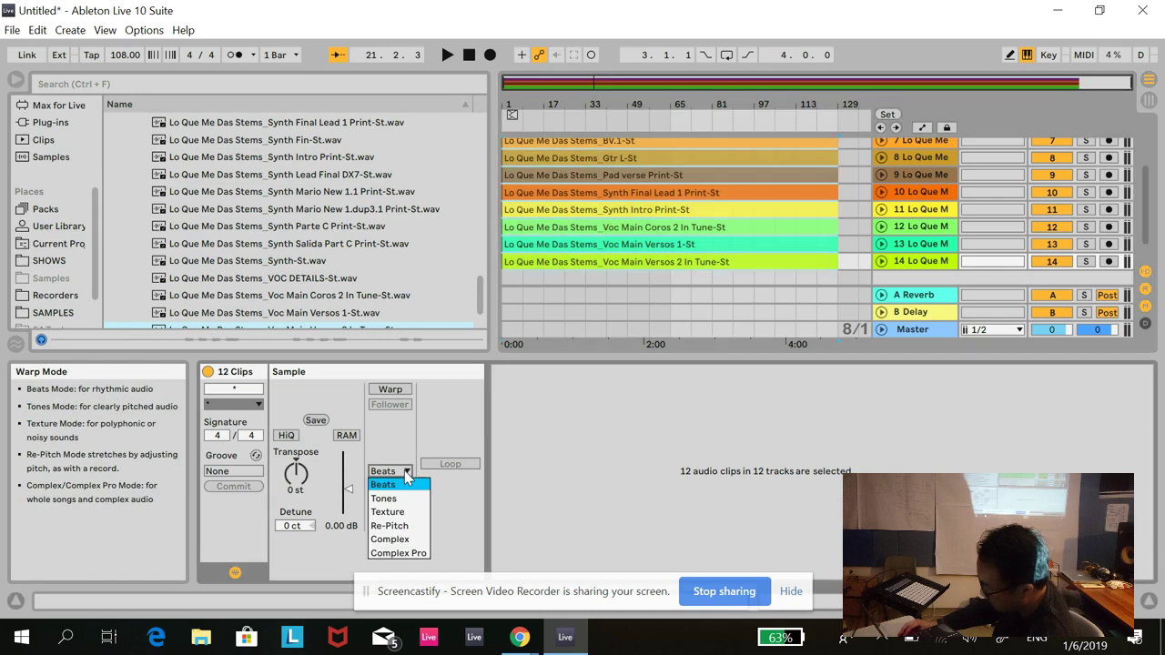
pyautogui.click(409, 538)
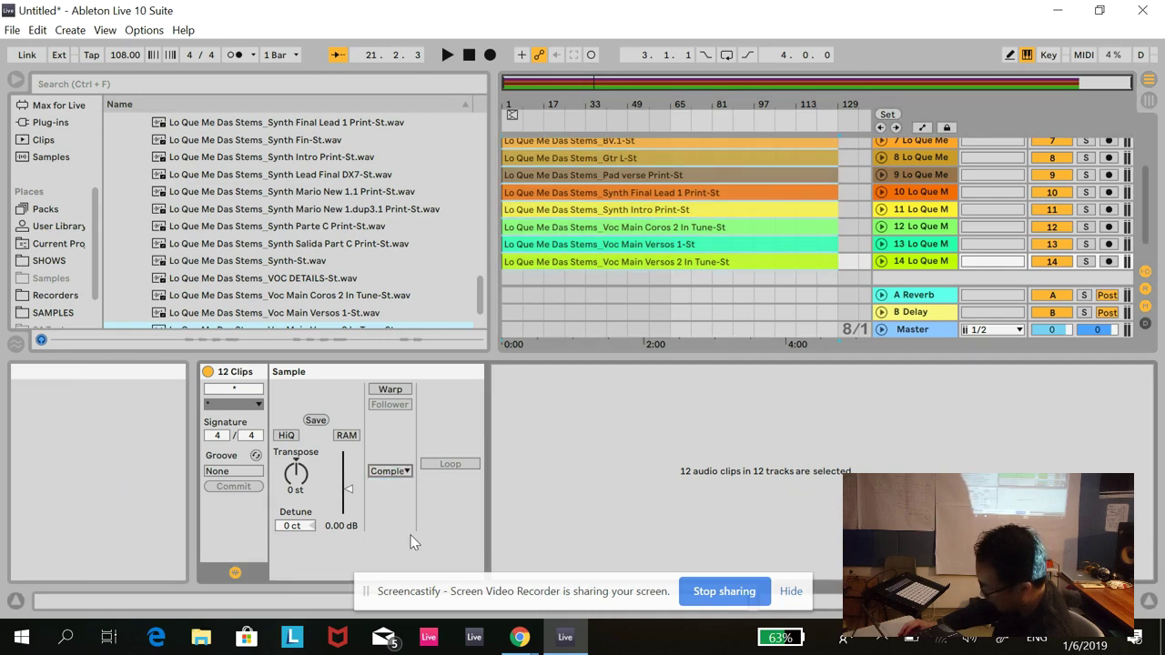
pyautogui.click(391, 390)
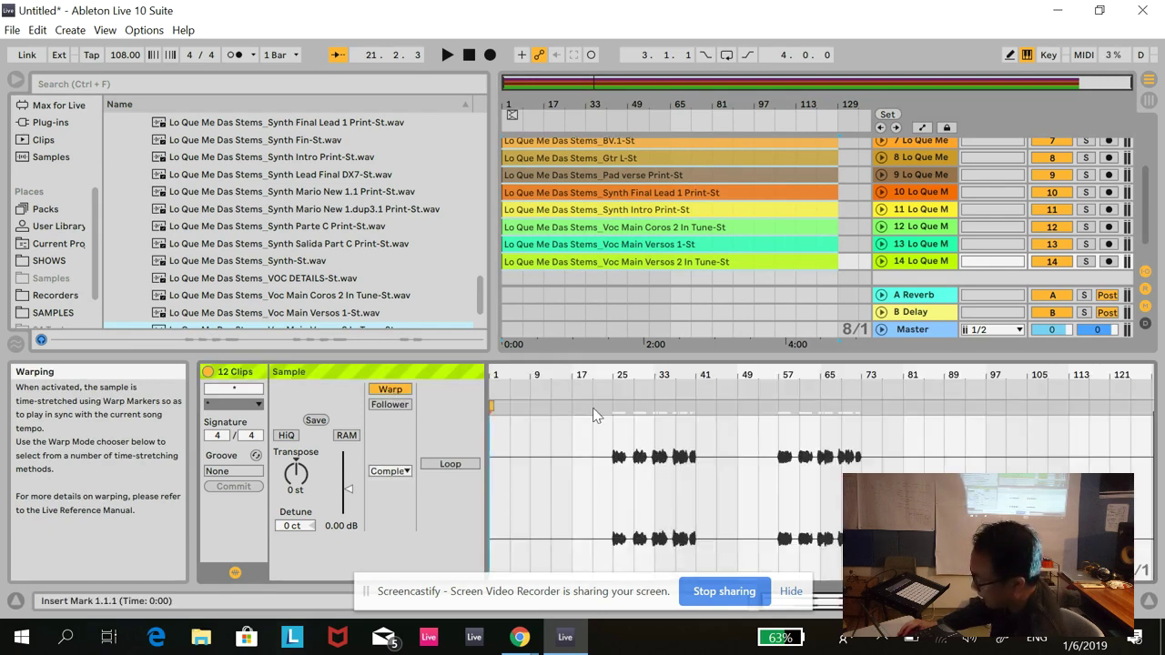
# Deselect the clips, play the warped arrangement from around bar 29 and stop playback
pyautogui.click(860, 228)
pyautogui.scroll(-1, 858, 231)
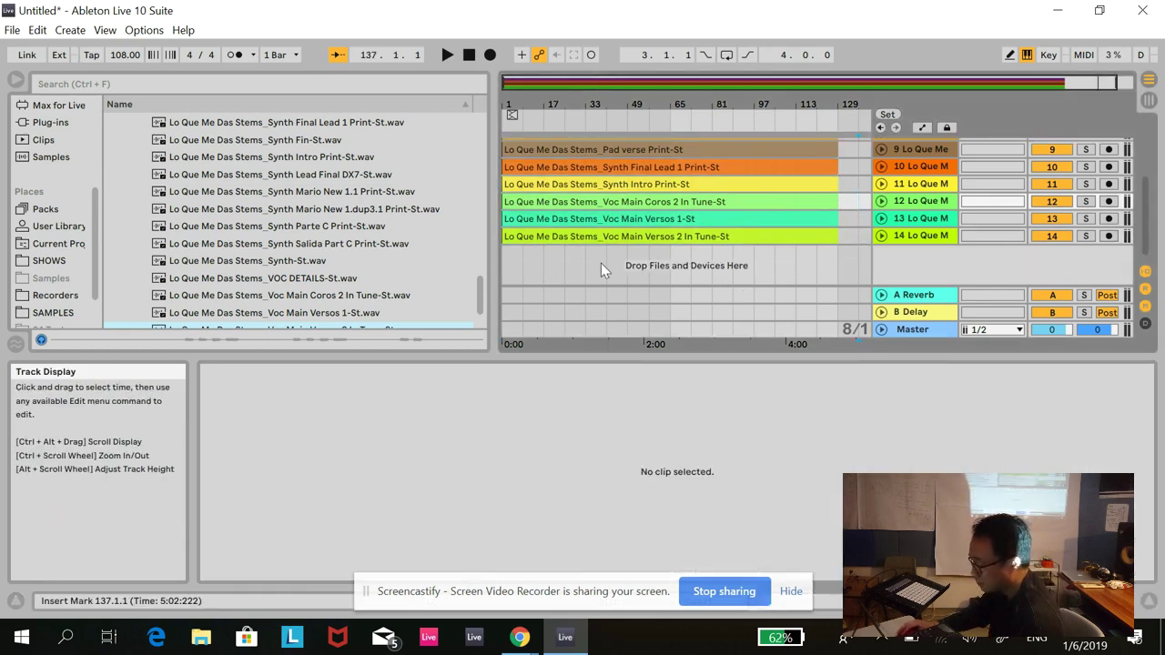
pyautogui.click(584, 119)
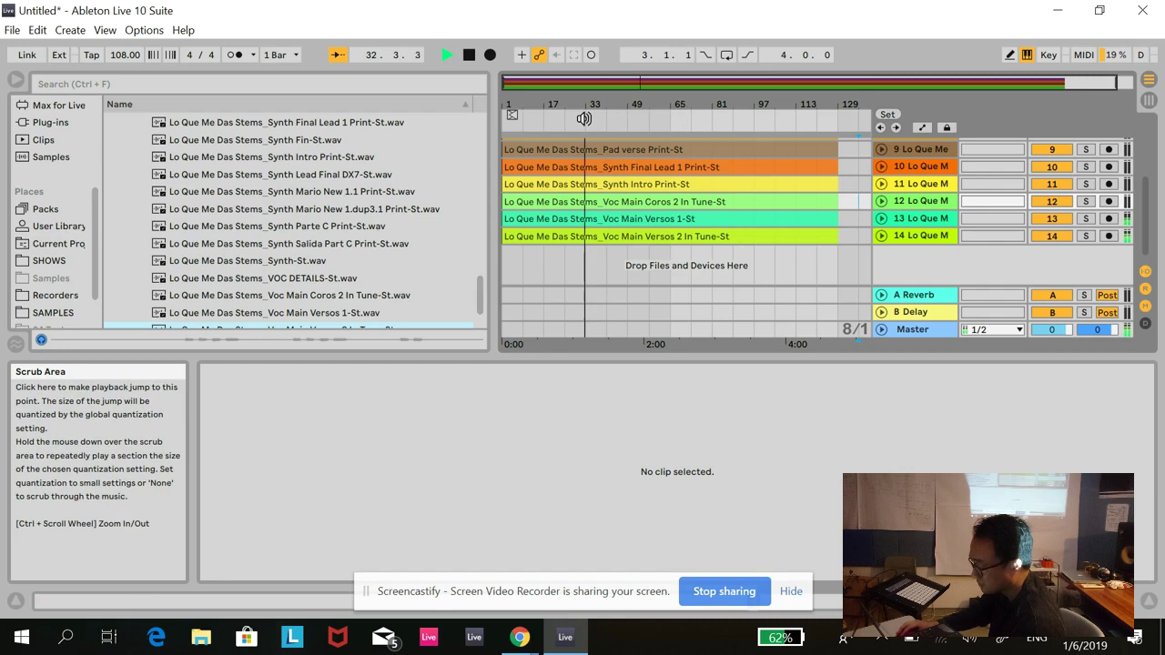
pyautogui.click(470, 55)
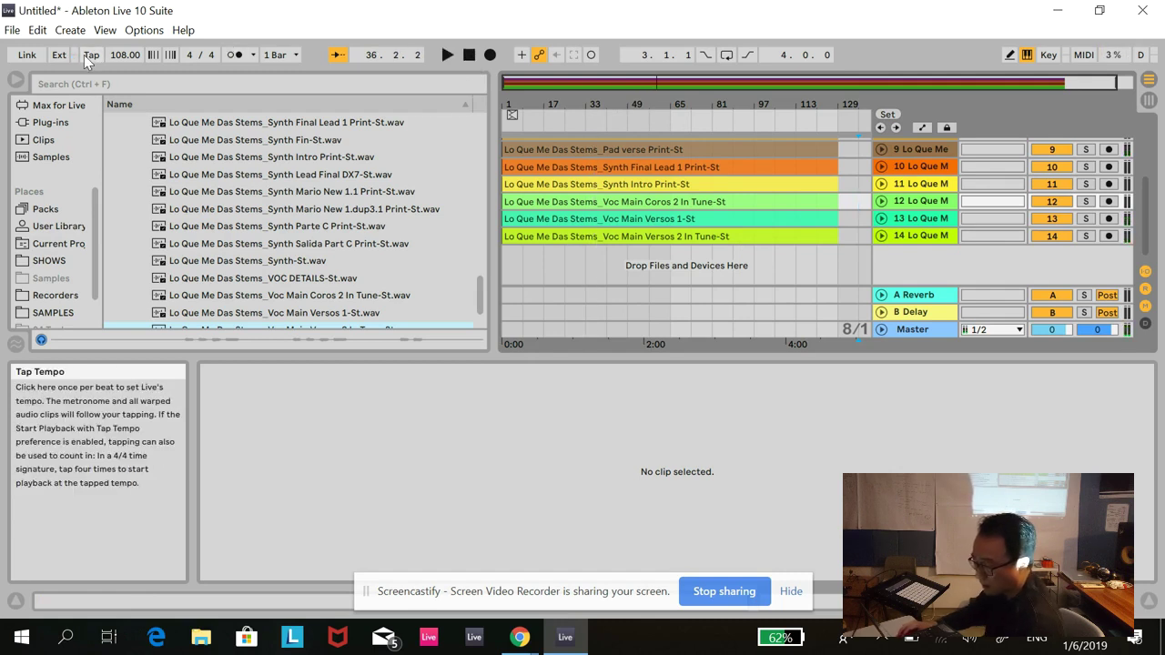
# Raise the song tempo to 128 BPM
pyautogui.click(122, 56)
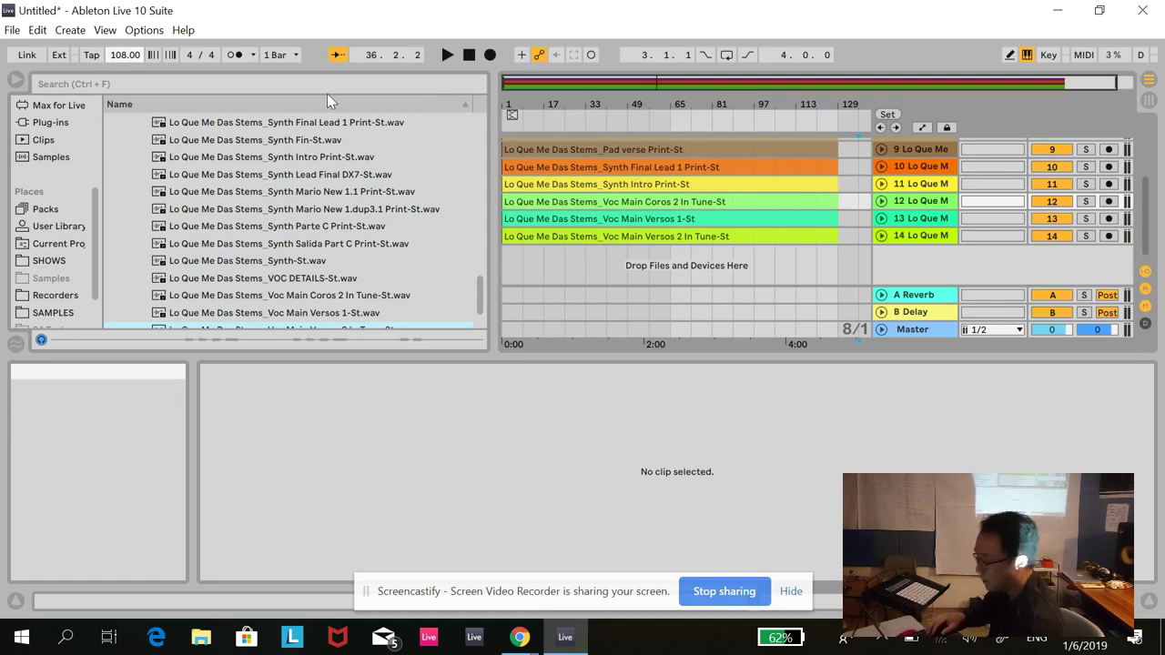
pyautogui.press('Up')
pyautogui.press('Up')
pyautogui.press('Up')
pyautogui.press('Up')
pyautogui.press('Up')
pyautogui.press('Up')
pyautogui.press('Up')
pyautogui.press('Up')
pyautogui.press('Up')
pyautogui.press('Up')
pyautogui.press('Up')
pyautogui.press('Up')
pyautogui.press('Up')
pyautogui.press('Up')
pyautogui.press('Up')
pyautogui.press('Up')
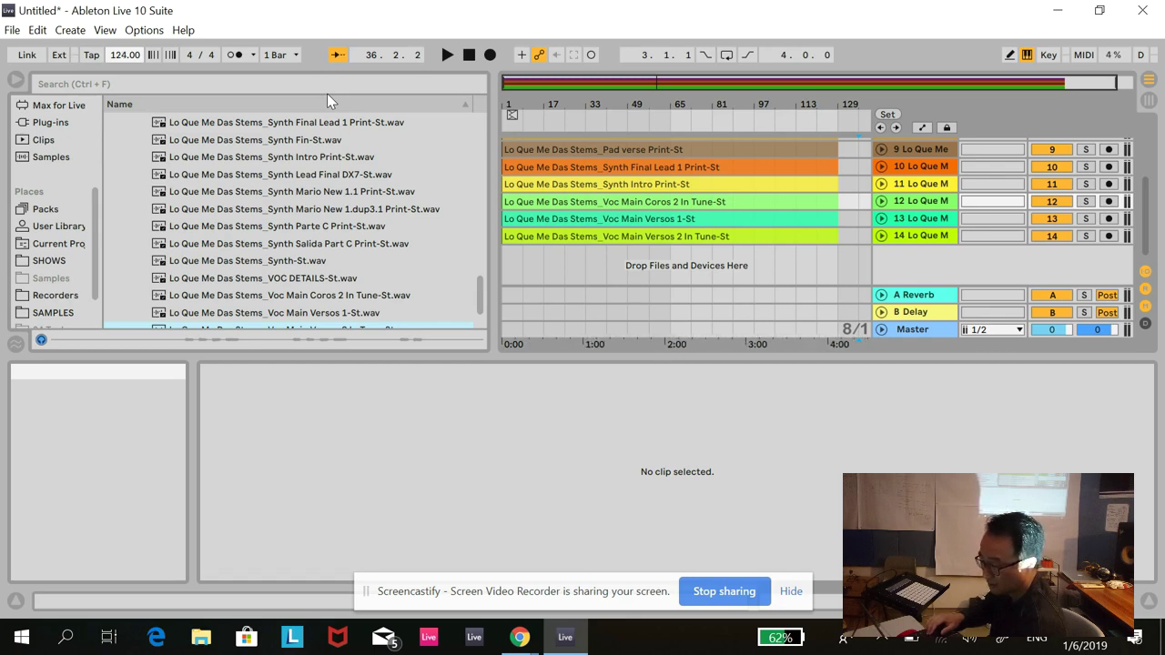
pyautogui.press('Up')
pyautogui.press('Up')
pyautogui.press('Up')
pyautogui.press('Up')
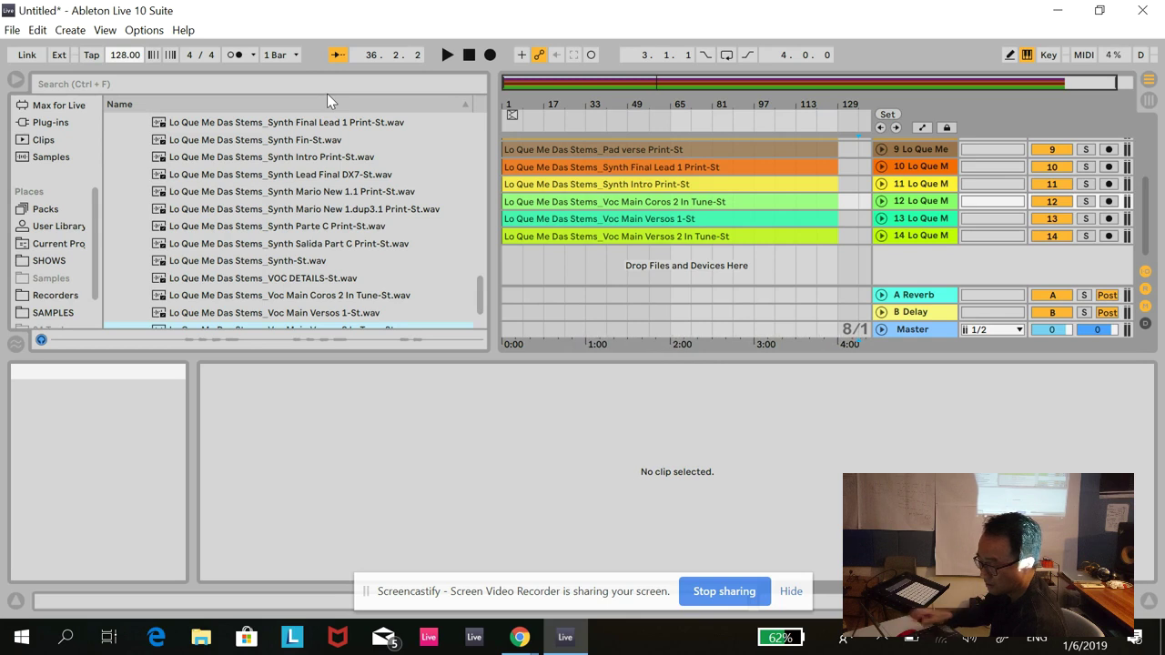
# Play the arrangement from around bar 29 at the new tempo, then stop and select the Voc Main Versos 2 In Tune-St clip
pyautogui.click(447, 54)
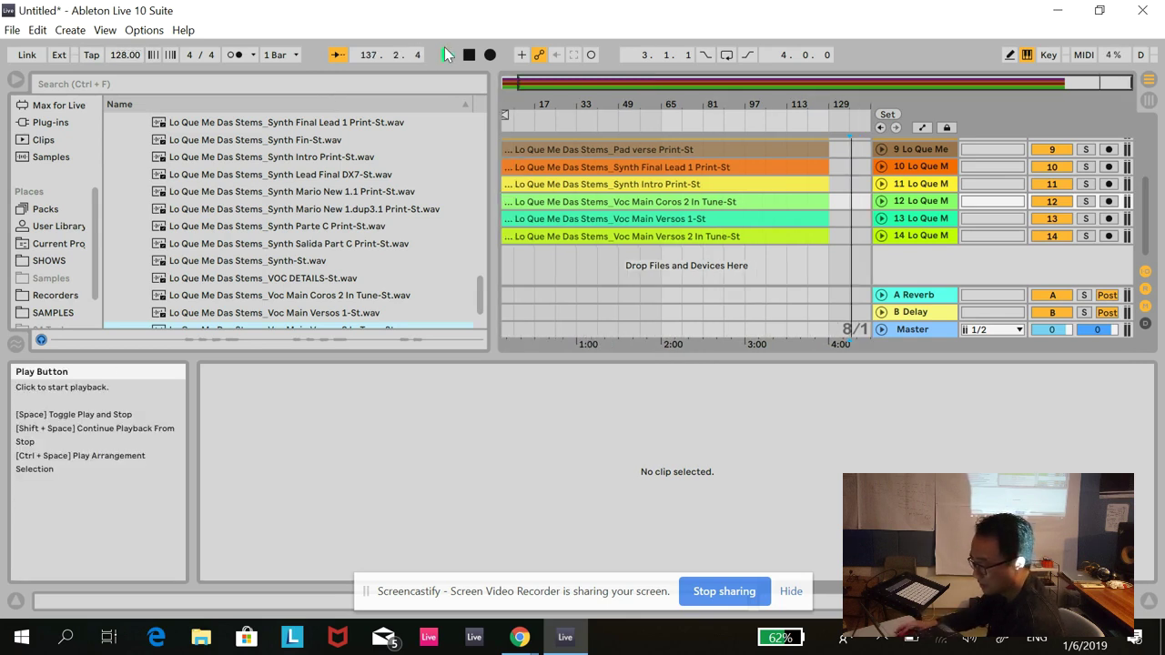
pyautogui.click(572, 125)
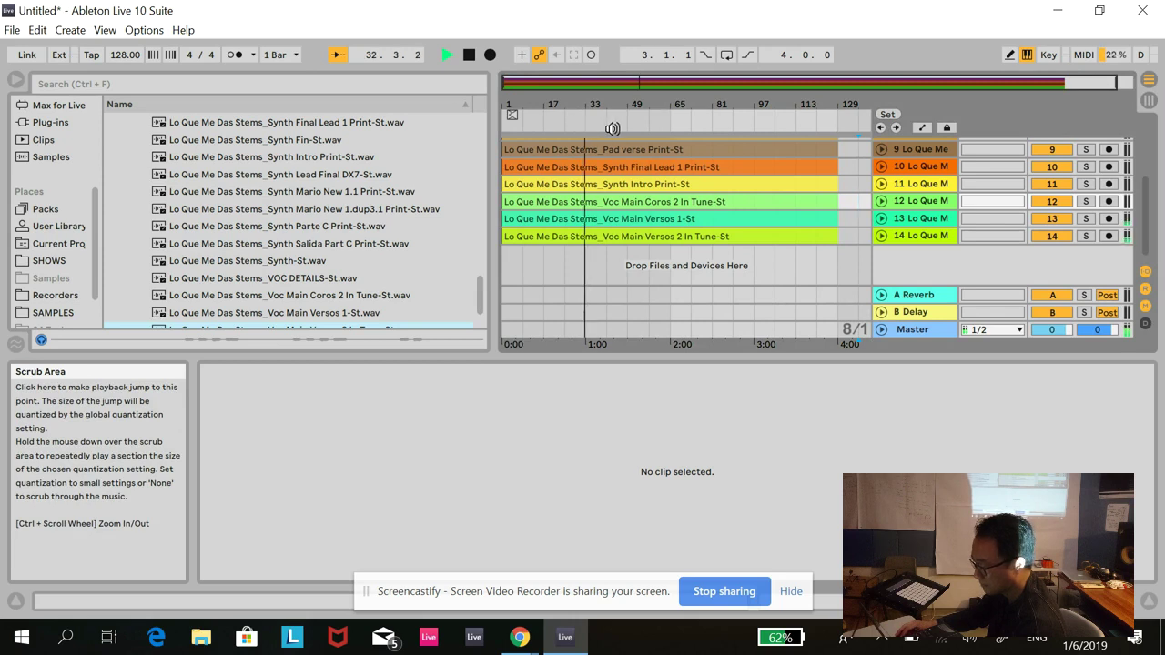
pyautogui.click(466, 56)
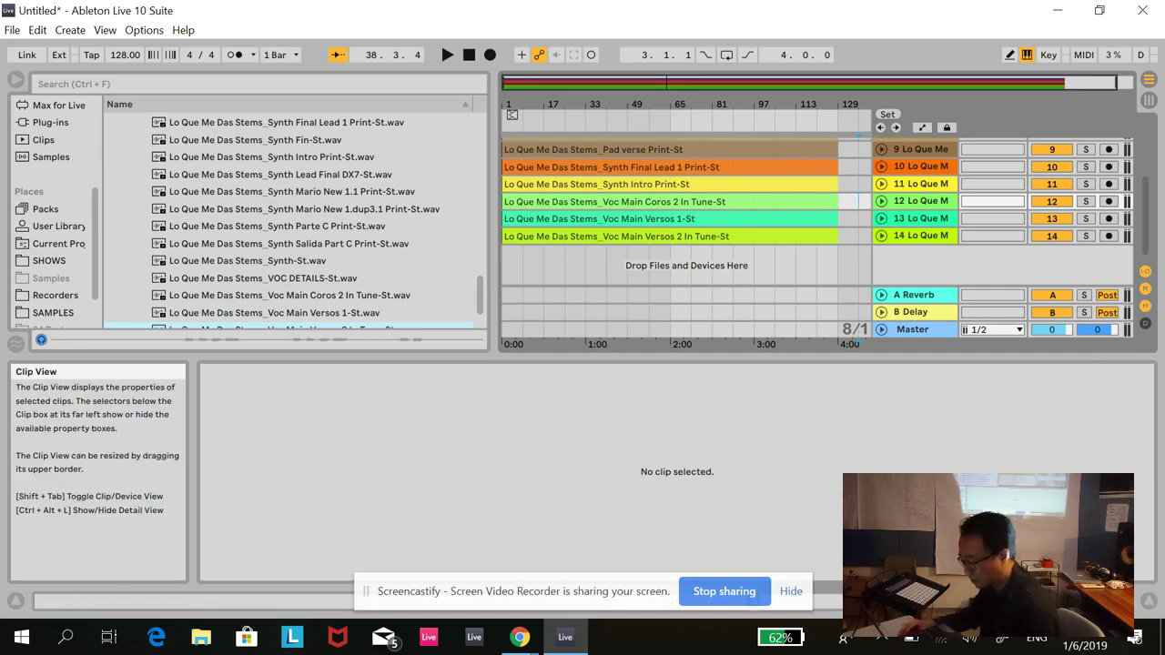
pyautogui.click(796, 240)
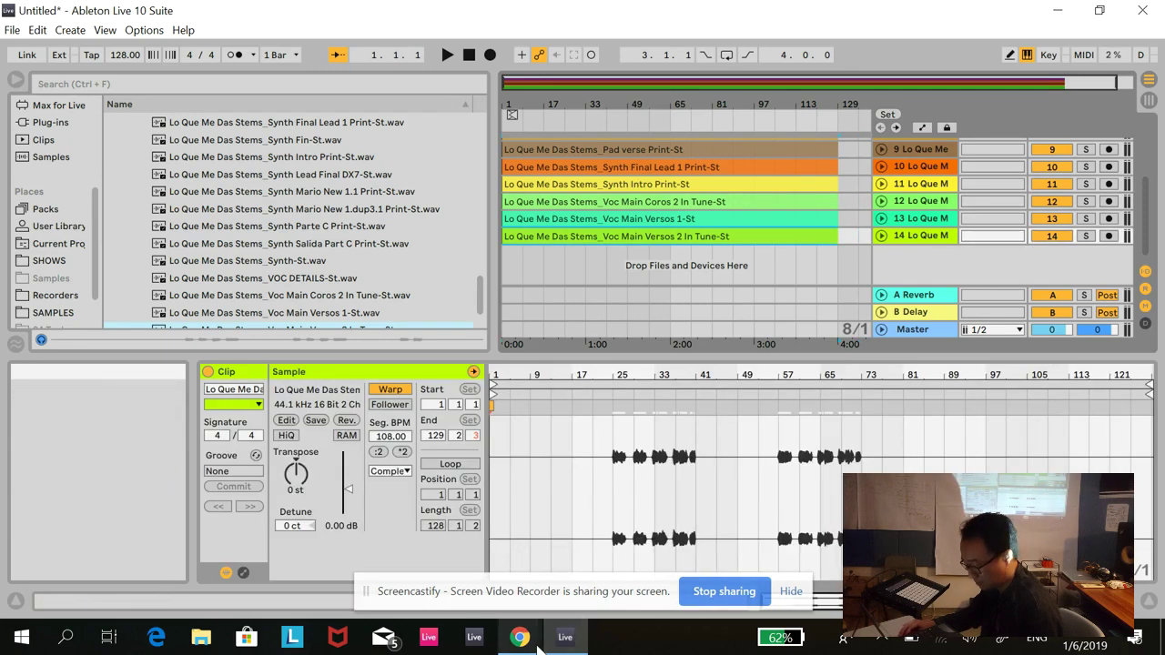
# Switch to the Google Slides lesson, reveal the first two points of the Stage 2: Explore the Music slide and return to Ableton Live
pyautogui.moveTo(523, 642)
pyautogui.click(473, 530)
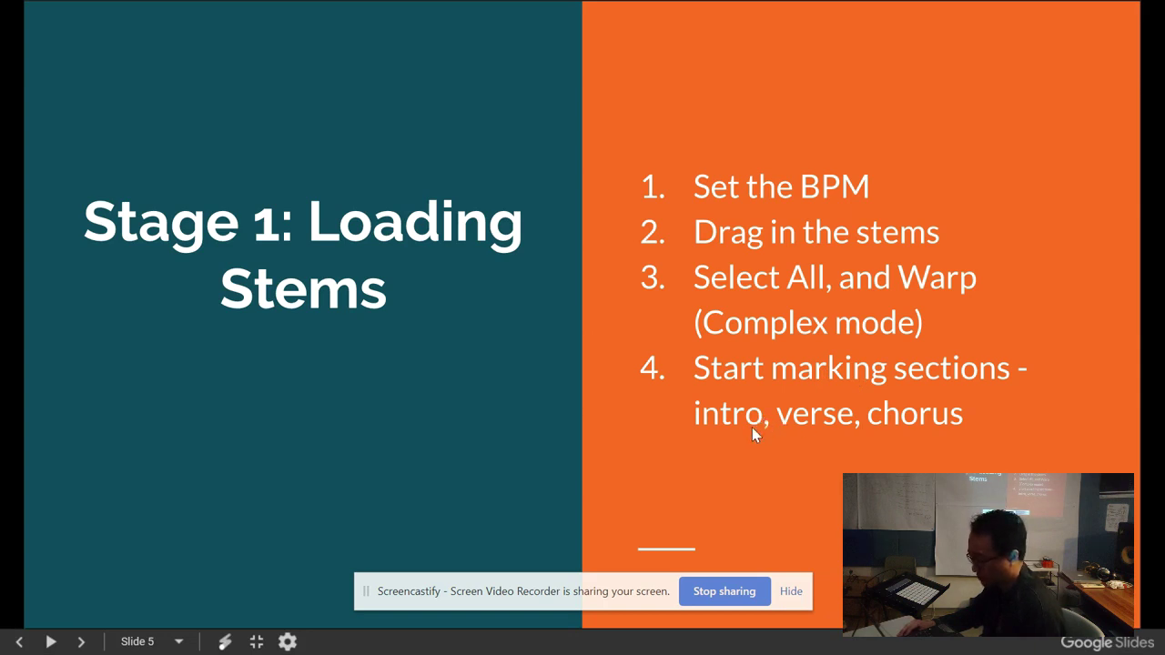
pyautogui.click(706, 502)
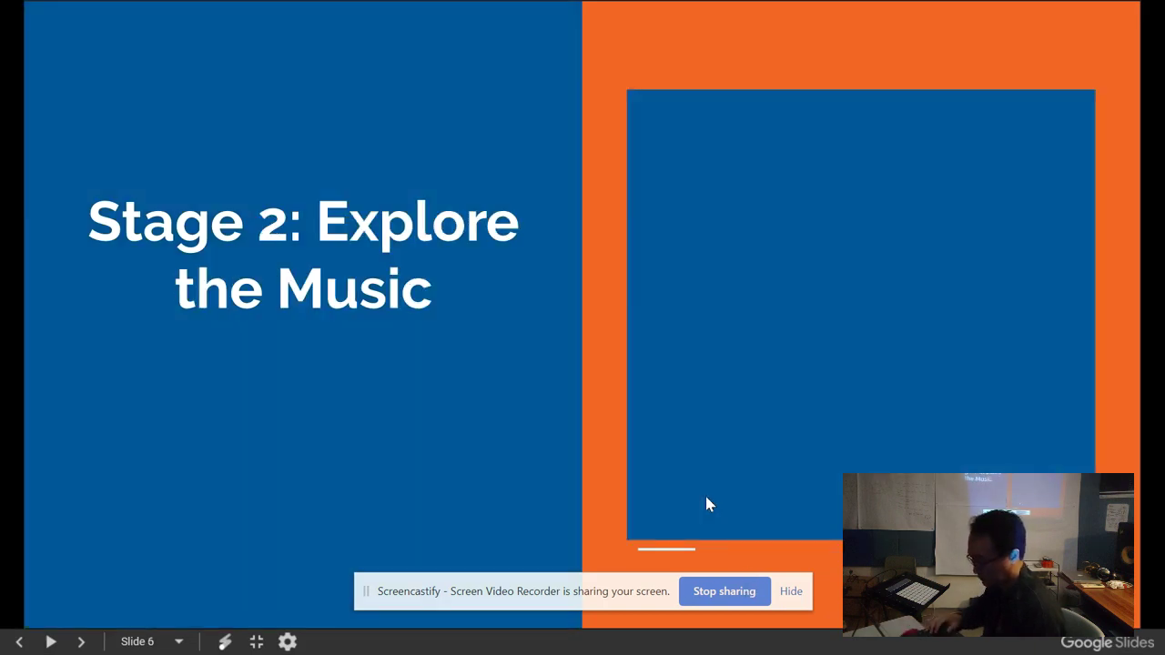
pyautogui.click(708, 503)
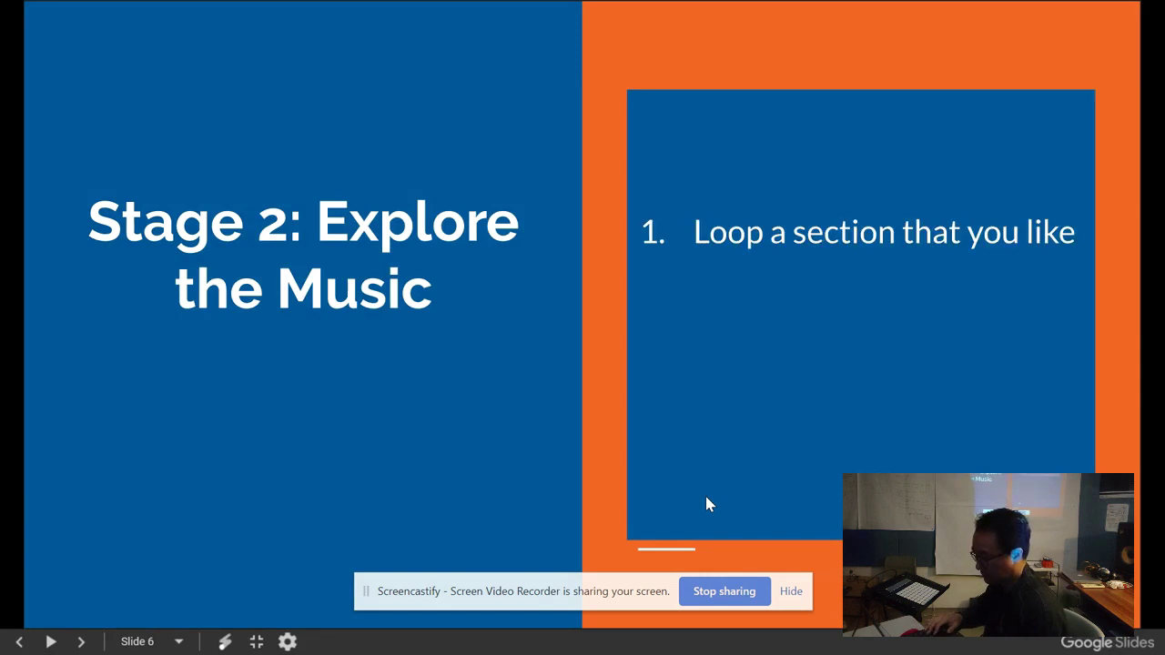
pyautogui.click(708, 504)
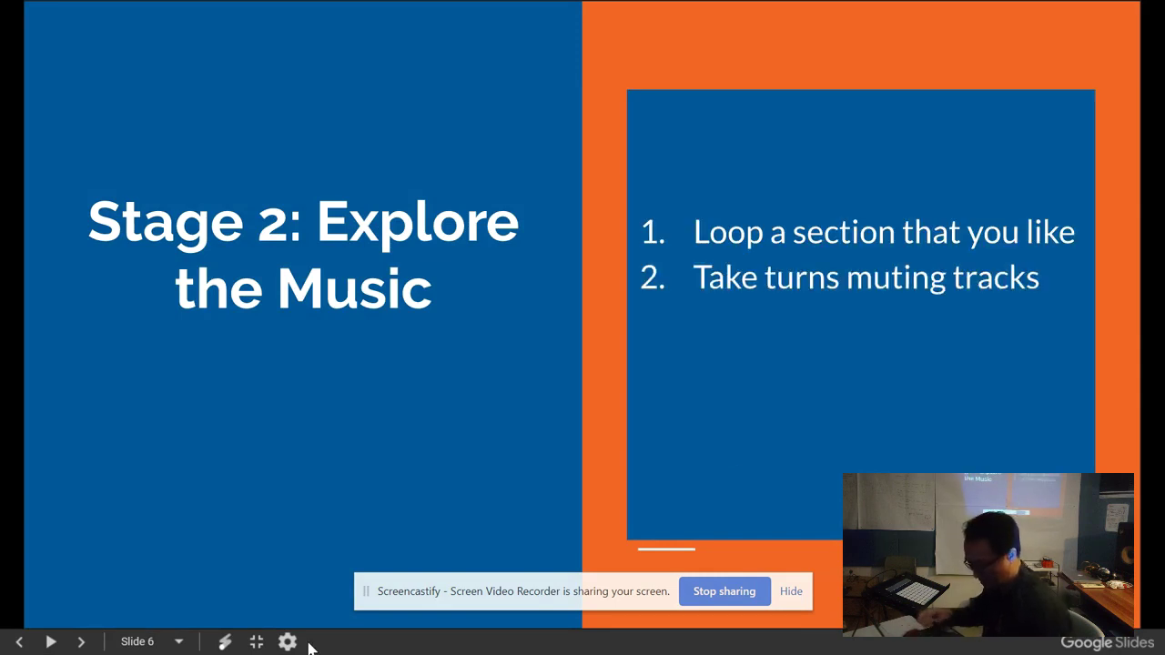
pyautogui.hotkey('alt', 'Tab')
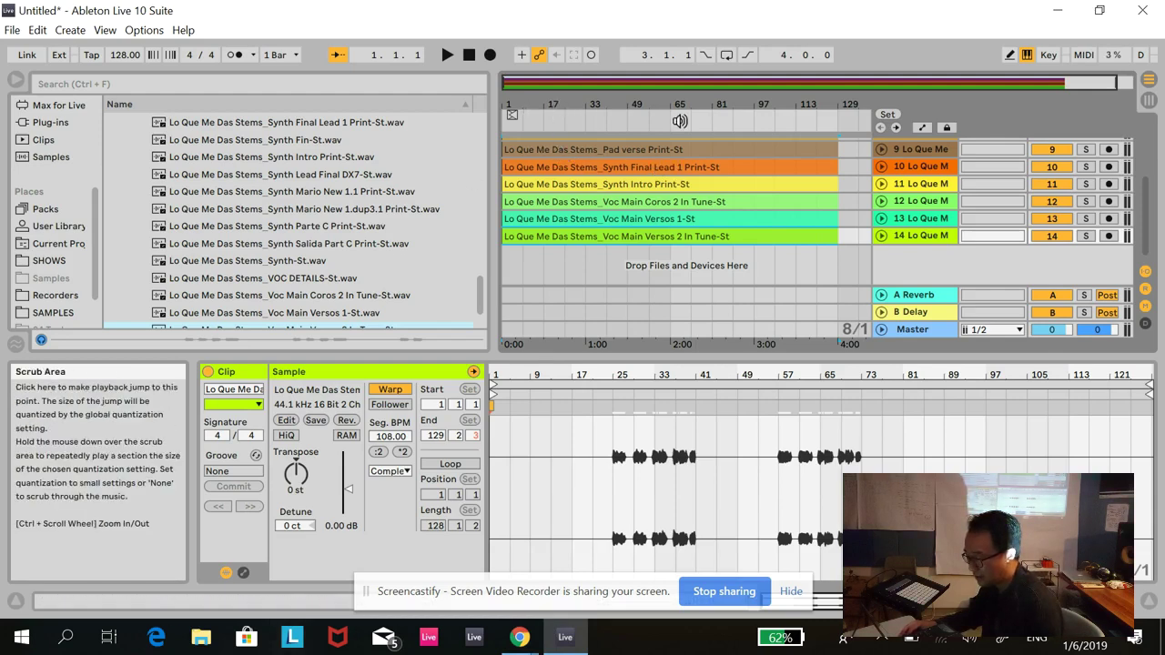
# Narrow the browser to widen the arrangement and unfold track 12 to show the Voc Main Coros 2 In Tune-St waveform
pyautogui.moveTo(493, 136); pyautogui.dragTo(228, 137)
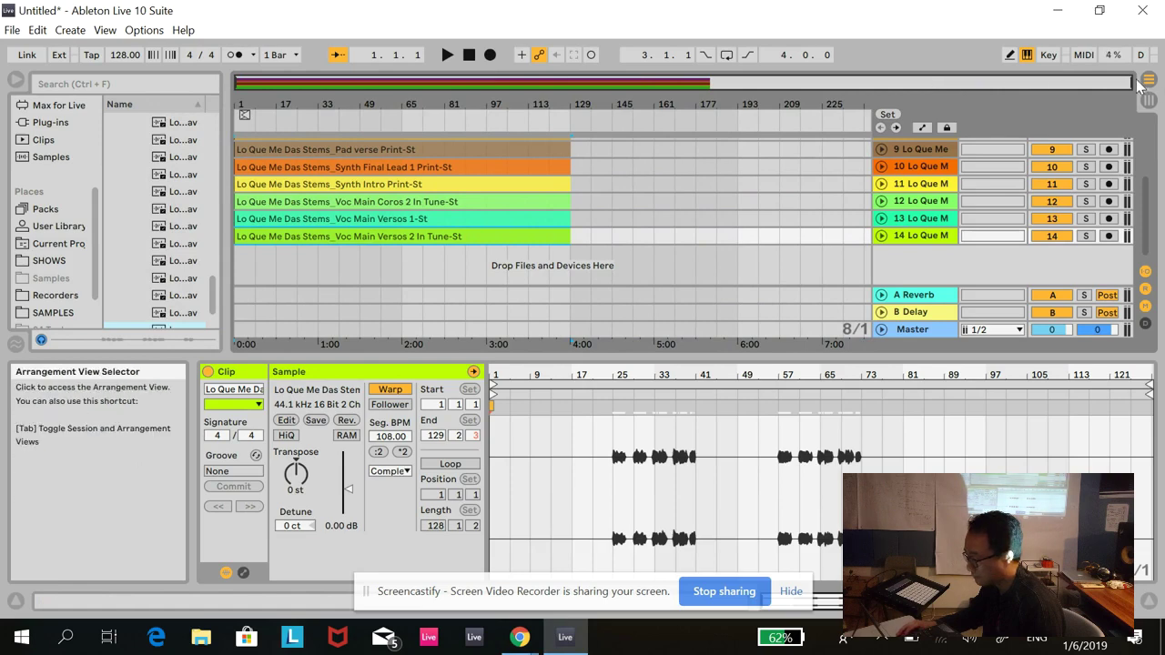
pyautogui.moveTo(1128, 82); pyautogui.dragTo(1063, 80)
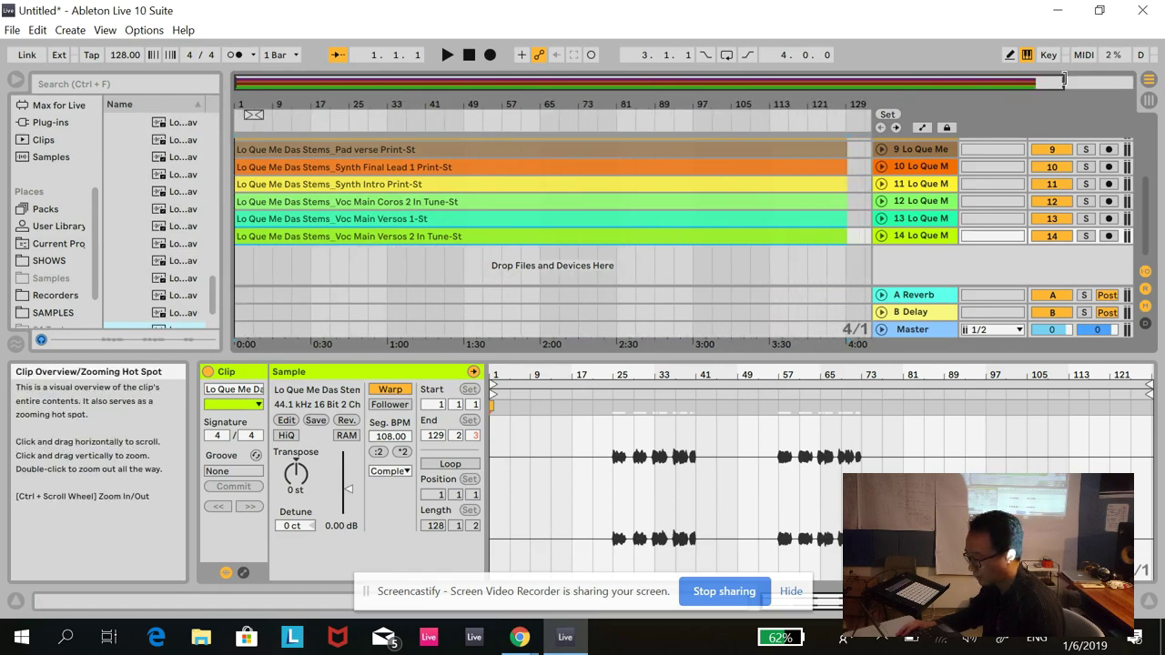
pyautogui.click(881, 166)
pyautogui.click(881, 167)
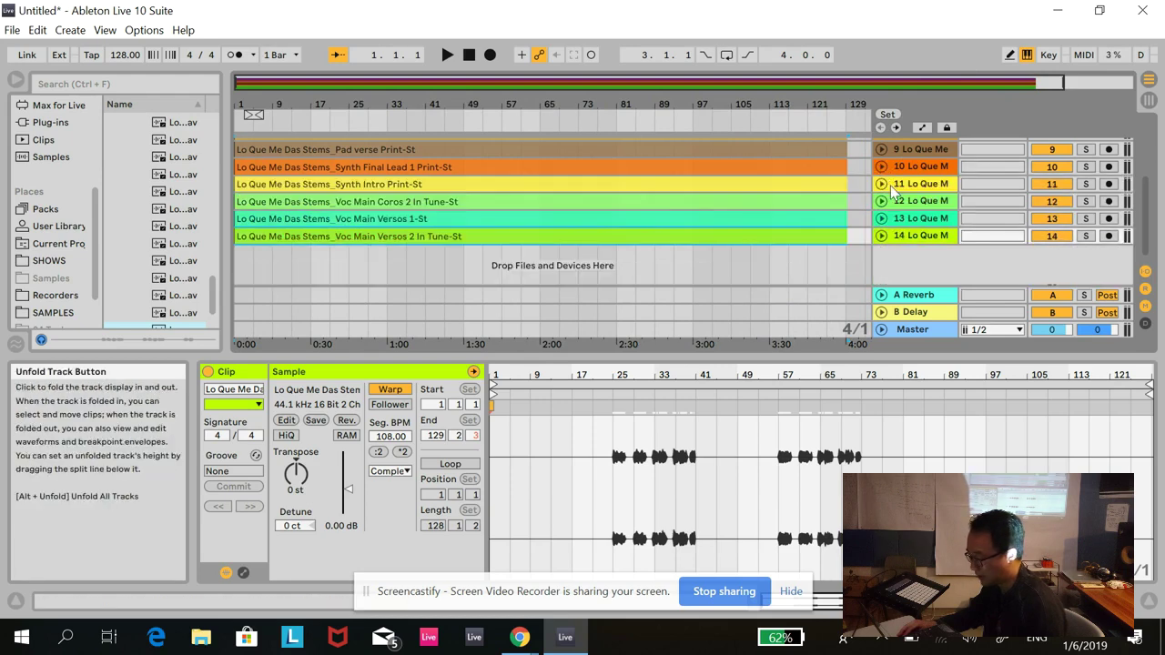
pyautogui.click(881, 184)
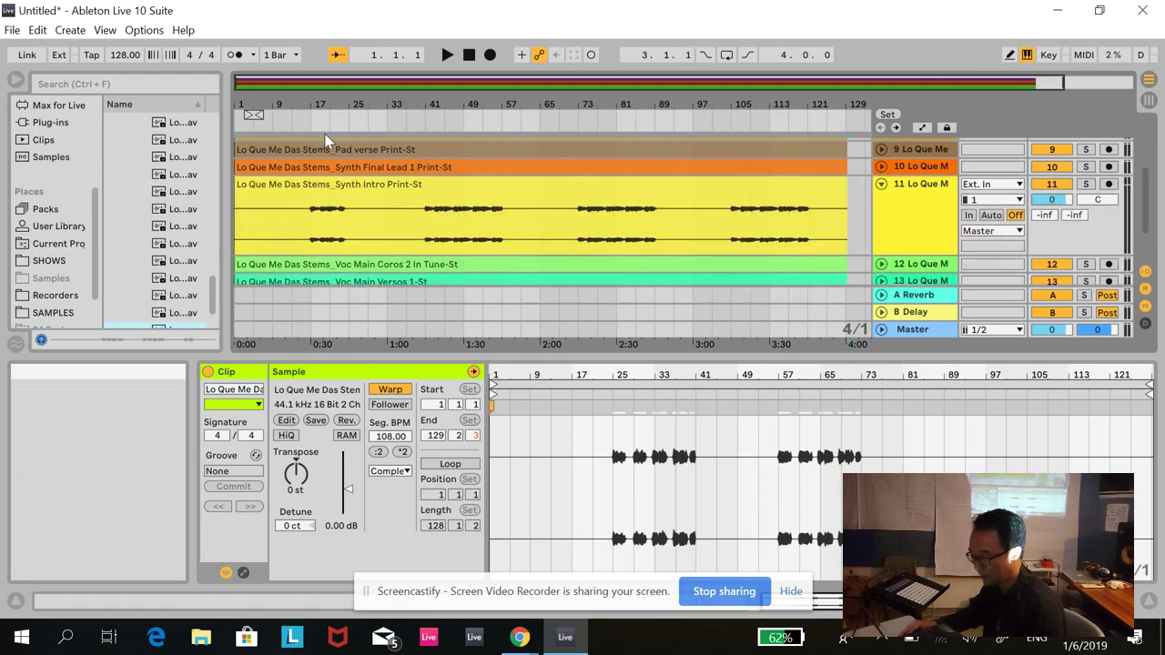
pyautogui.click(881, 184)
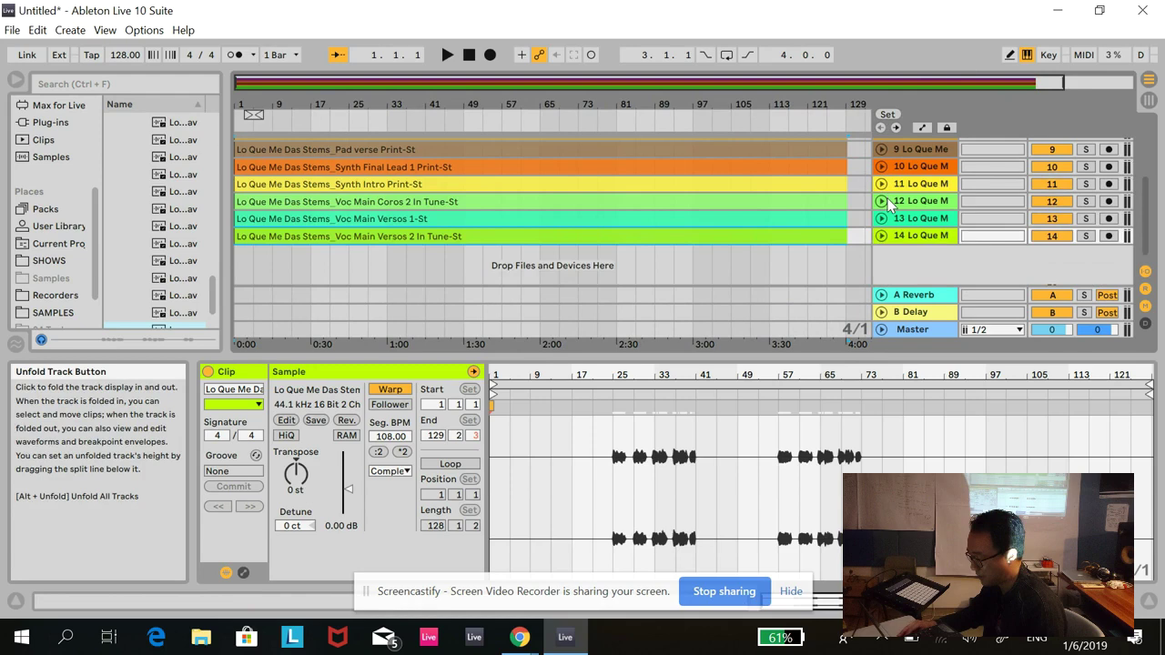
pyautogui.click(881, 201)
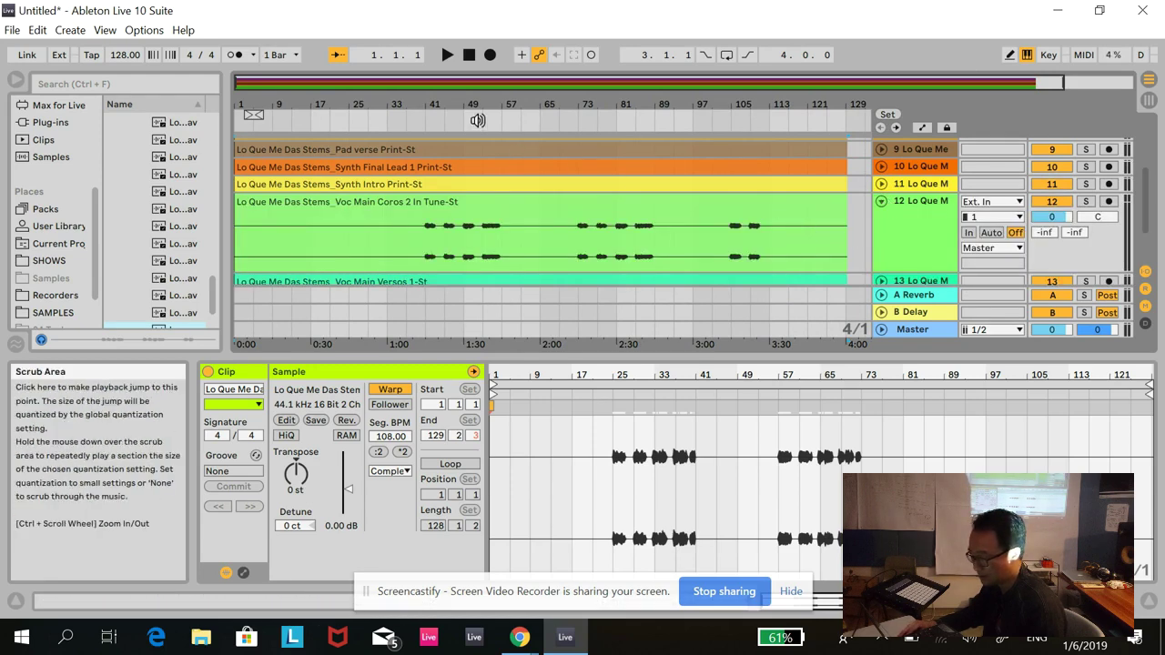
# Play the arrangement from just before the first vocals on track 12 and stop playback
pyautogui.click(407, 119)
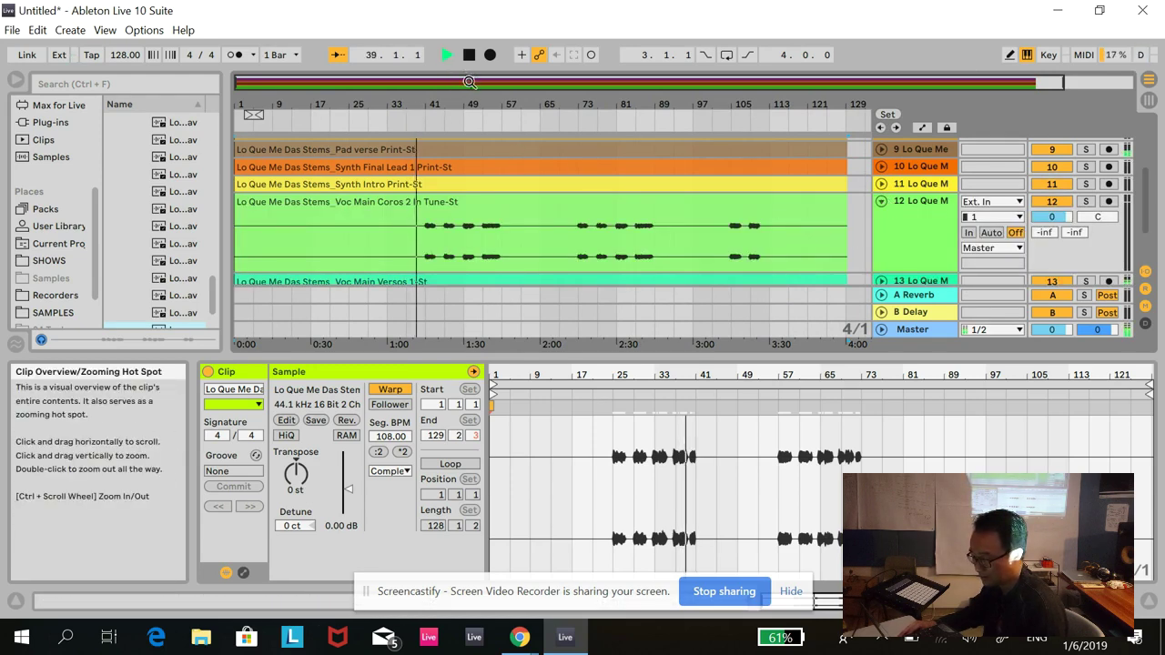
pyautogui.moveTo(469, 82); pyautogui.dragTo(469, 110)
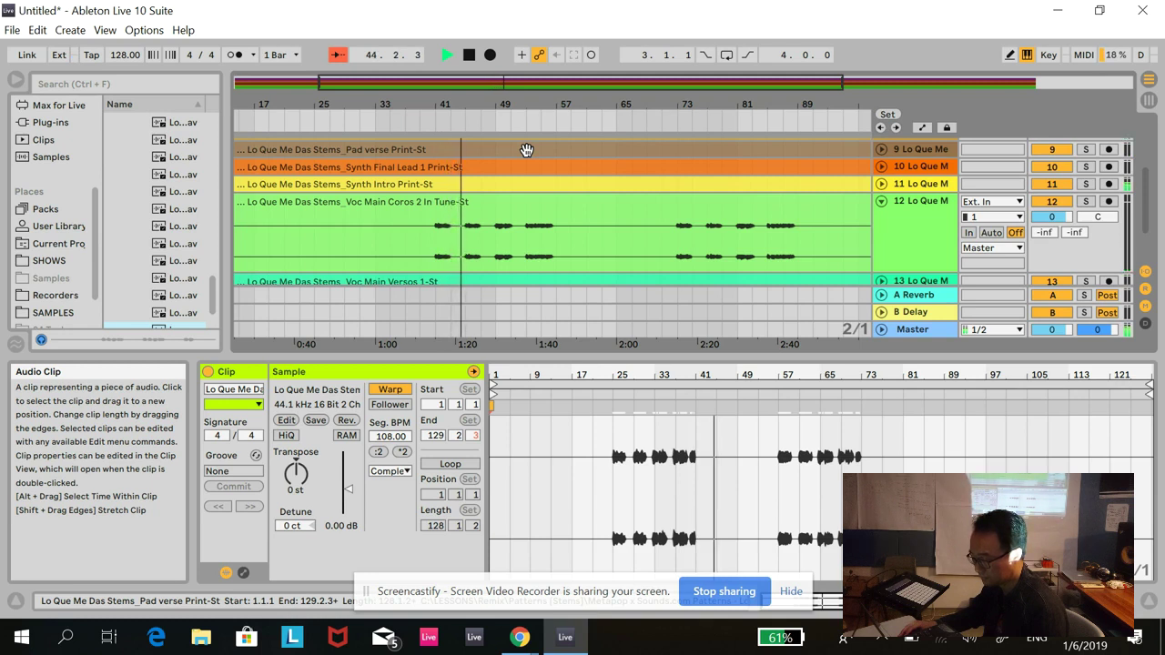
pyautogui.click(469, 55)
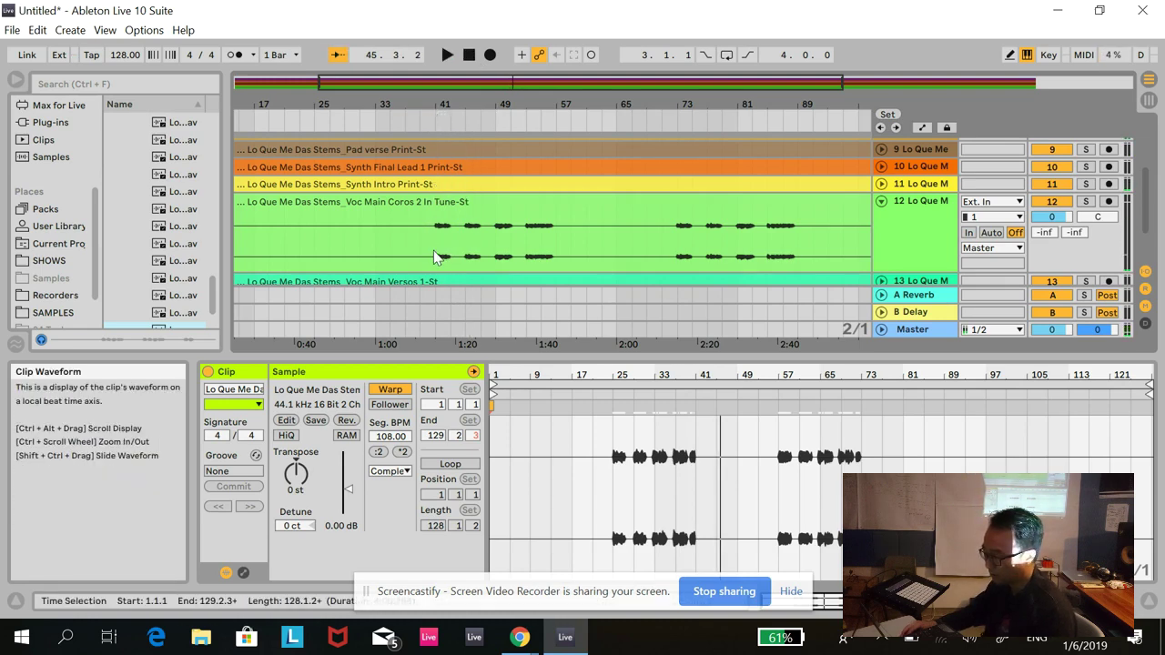
# Add a locator at bar 41, where the vocals on track 12 begin
pyautogui.rightClick(433, 118)
pyautogui.click(487, 162)
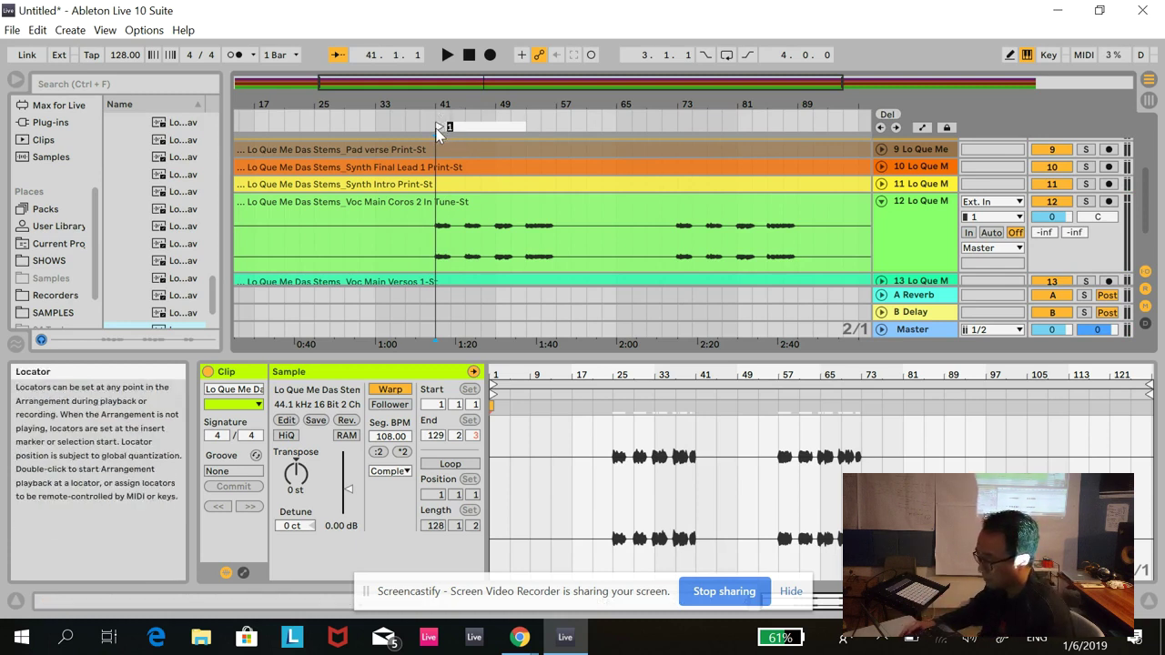
pyautogui.rightClick(442, 131)
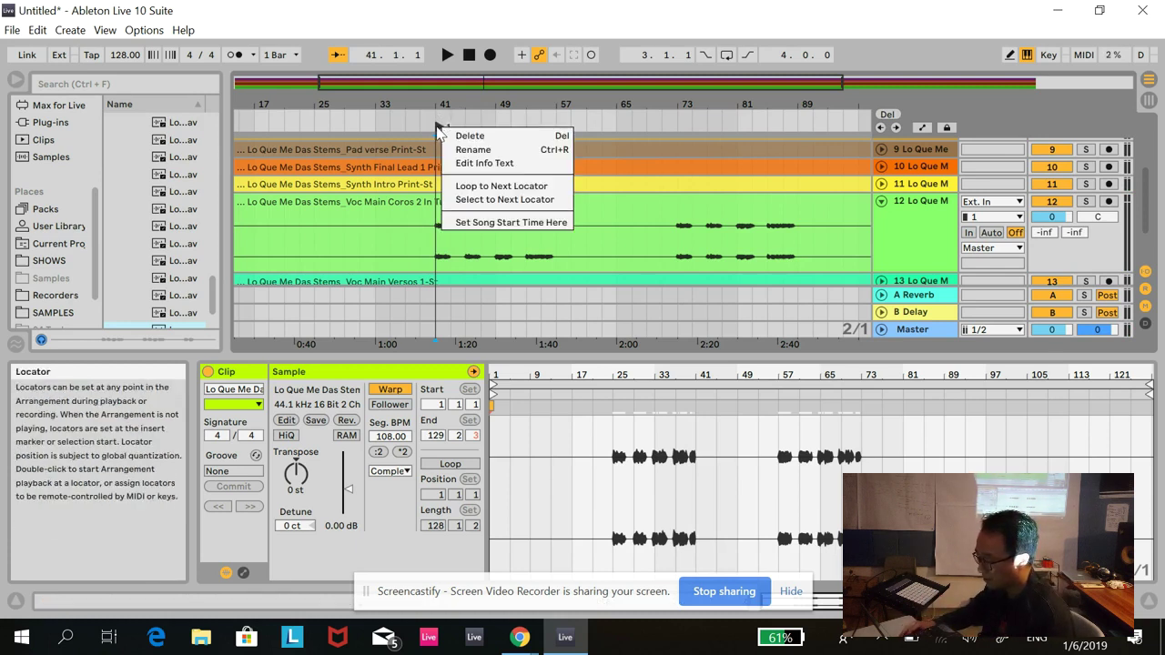
pyautogui.click(460, 111)
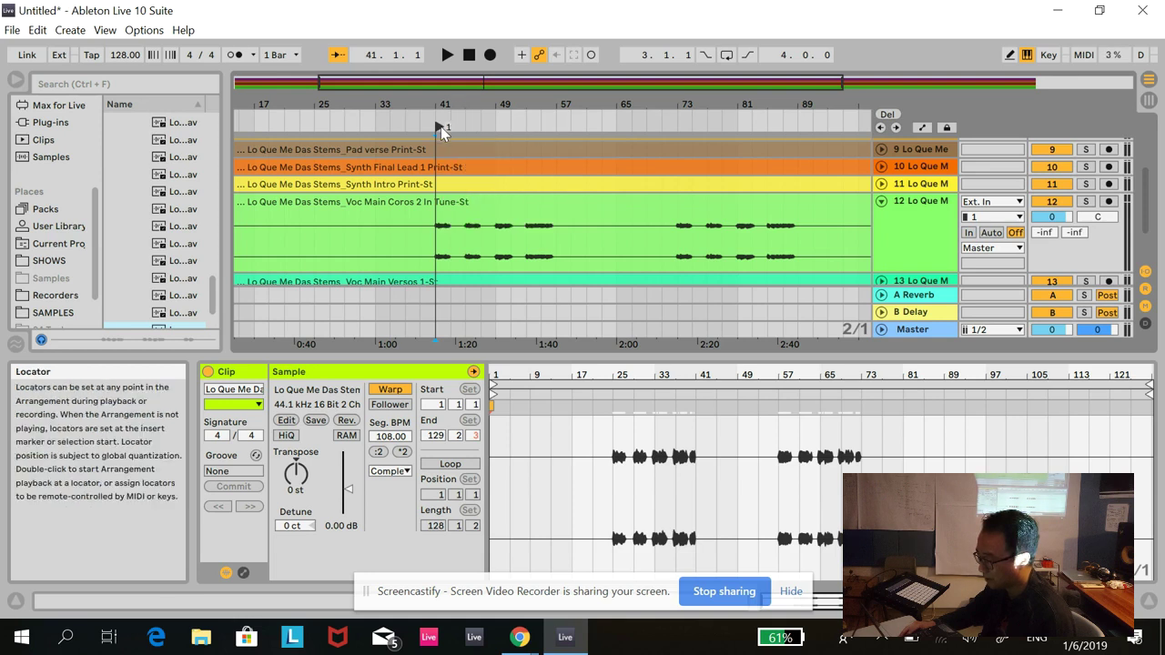
# Rename the bar 41 locator to CHORUS and start playback from it
pyautogui.rightClick(440, 128)
pyautogui.click(473, 150)
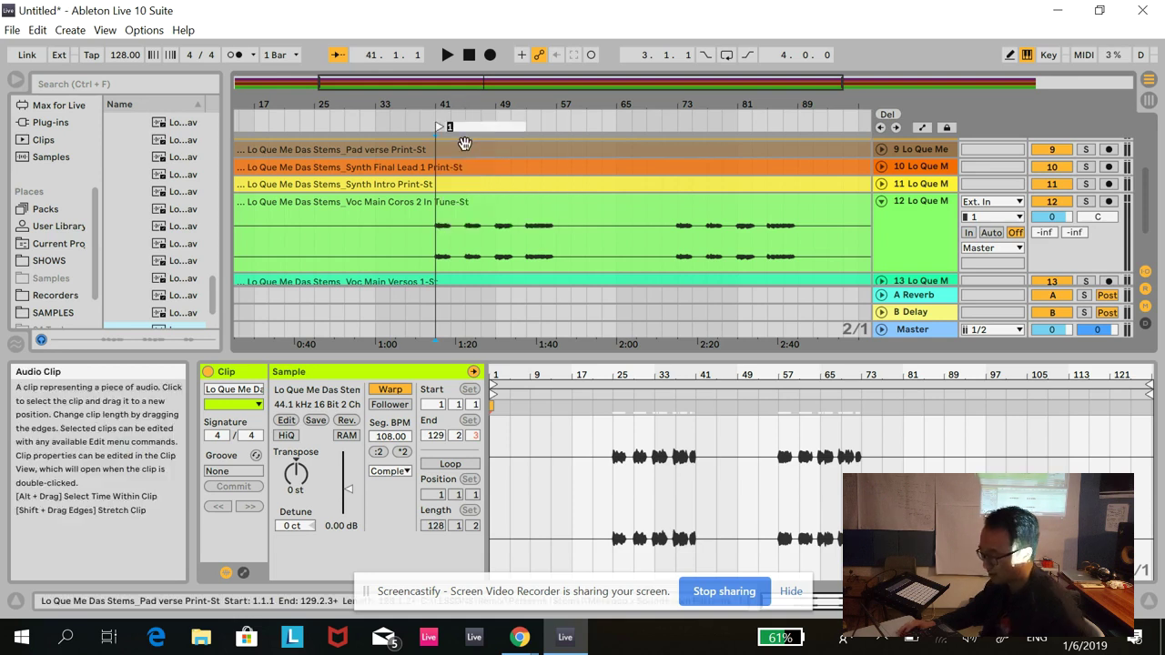
pyautogui.write('CHORUS')
pyautogui.press('Return')
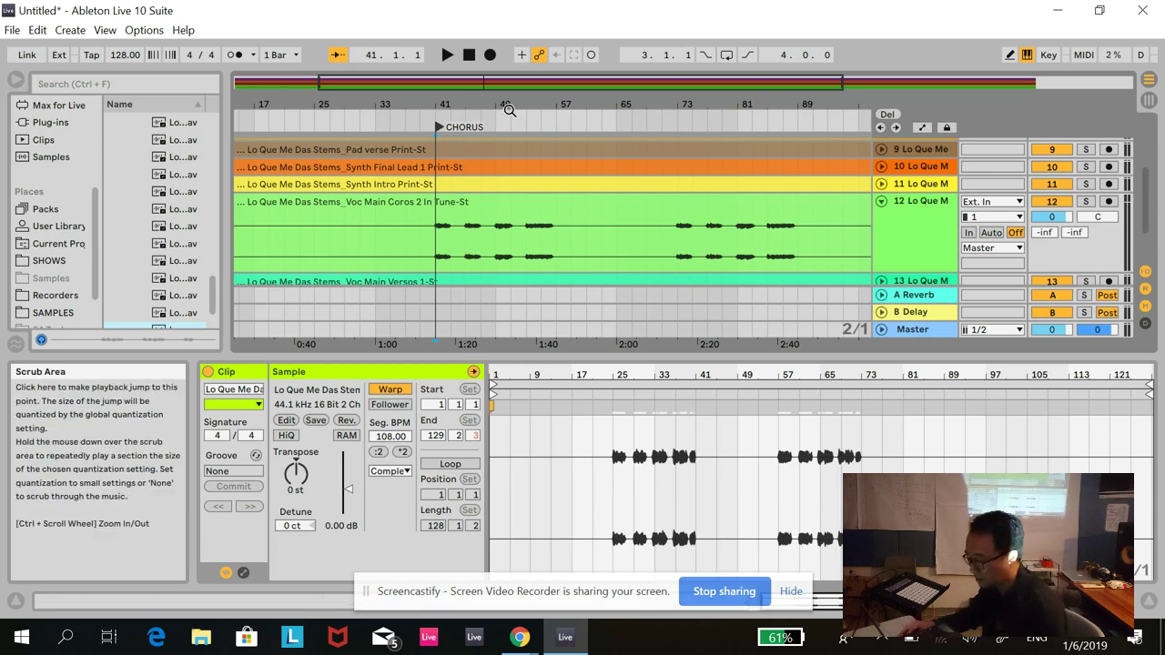
pyautogui.doubleClick(440, 125)
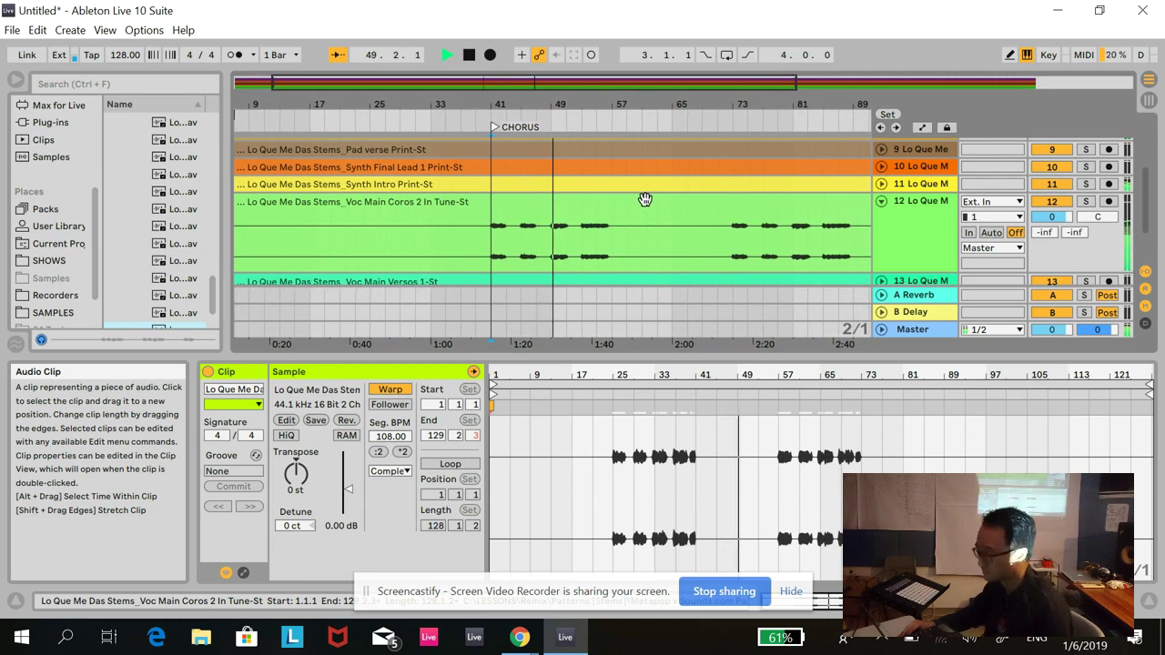
# Stop playback and add a locator at bar 57, just after the first group of chorus vocals on track 12
pyautogui.click(469, 57)
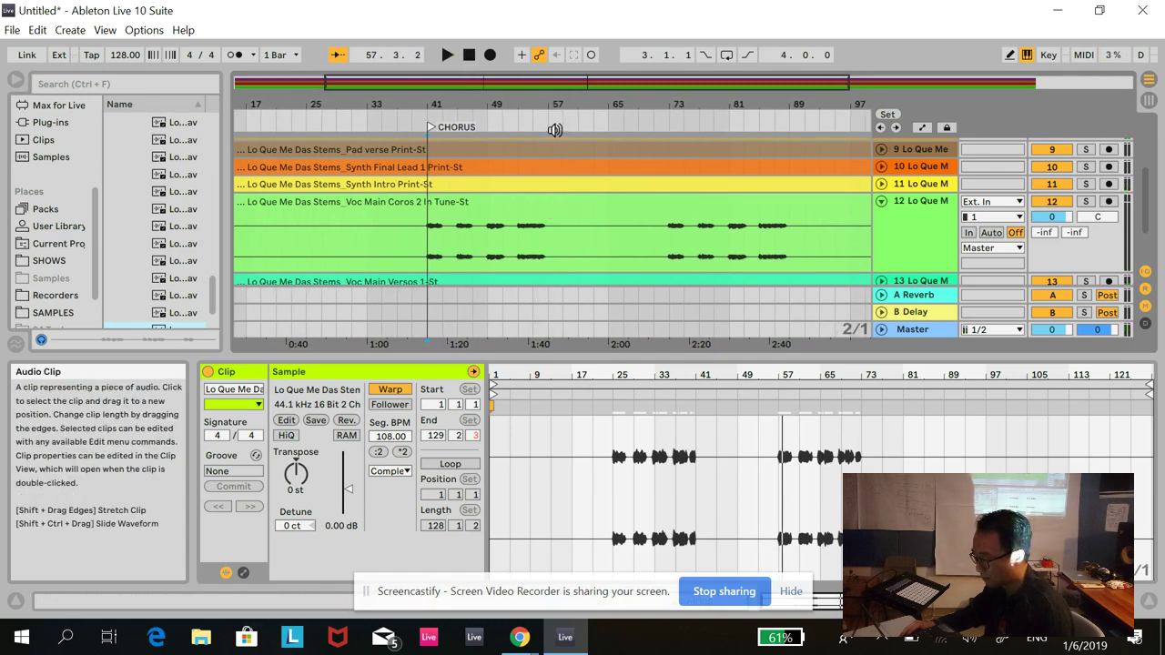
pyautogui.click(558, 218)
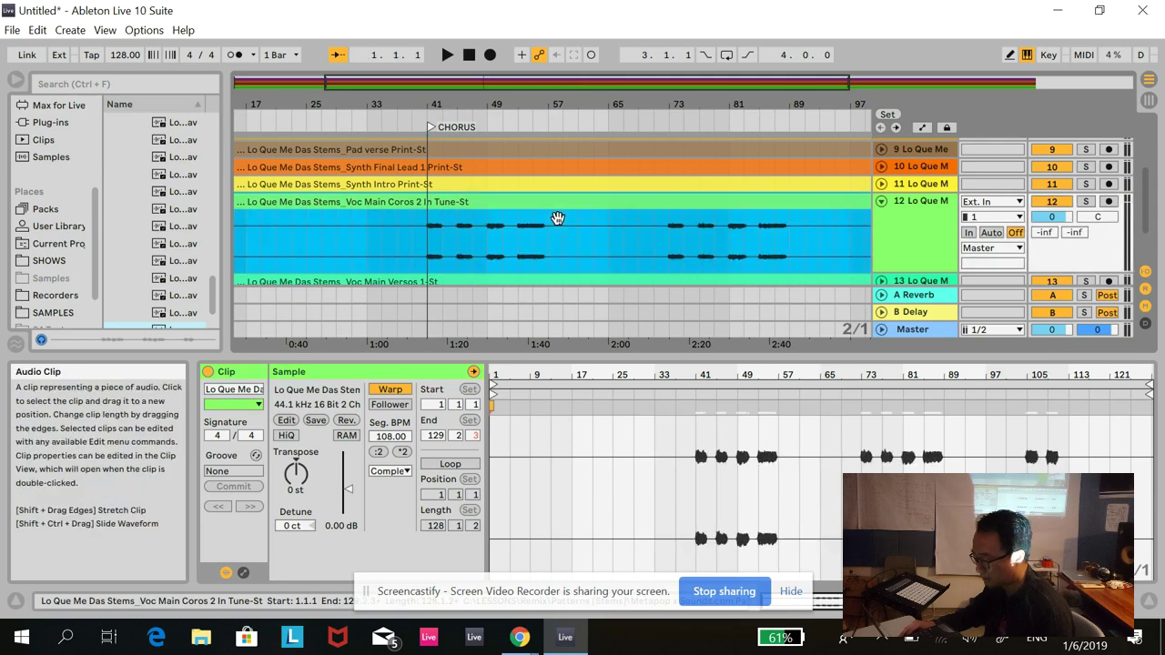
pyautogui.click(552, 250)
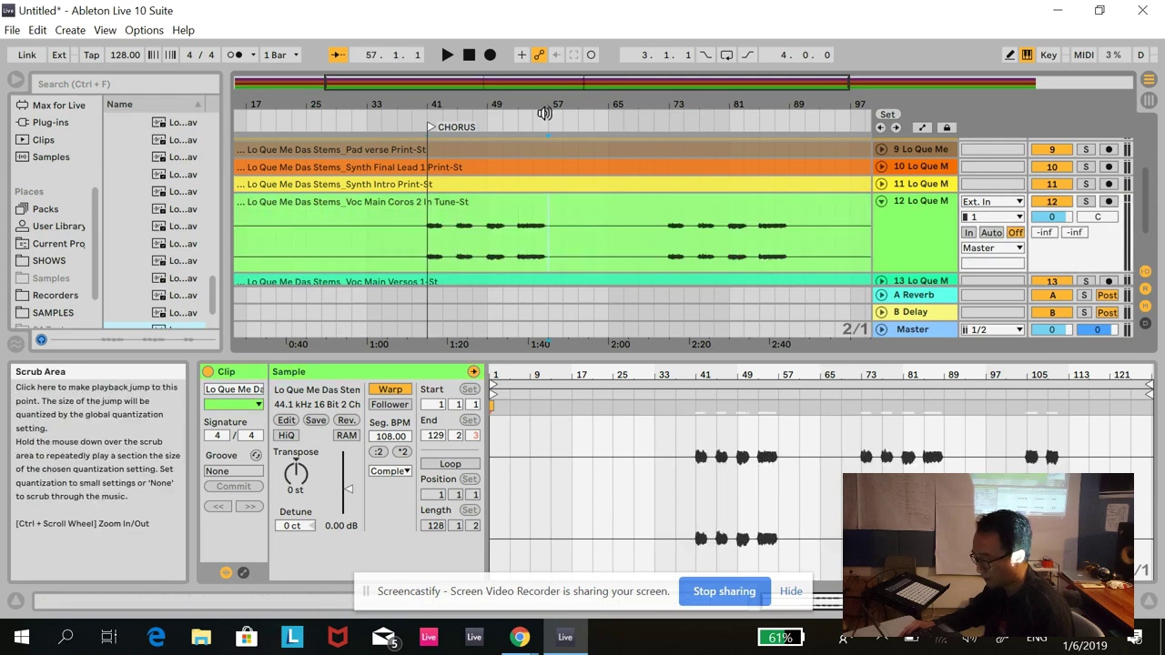
pyautogui.rightClick(543, 123)
pyautogui.click(587, 170)
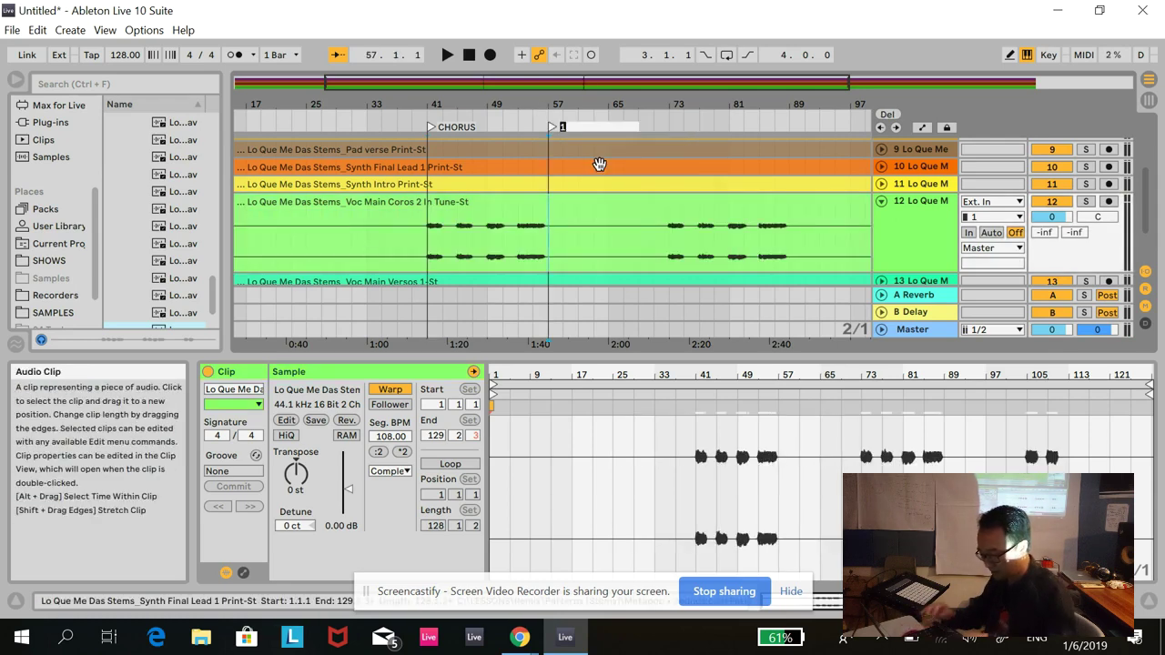
pyautogui.click(597, 164)
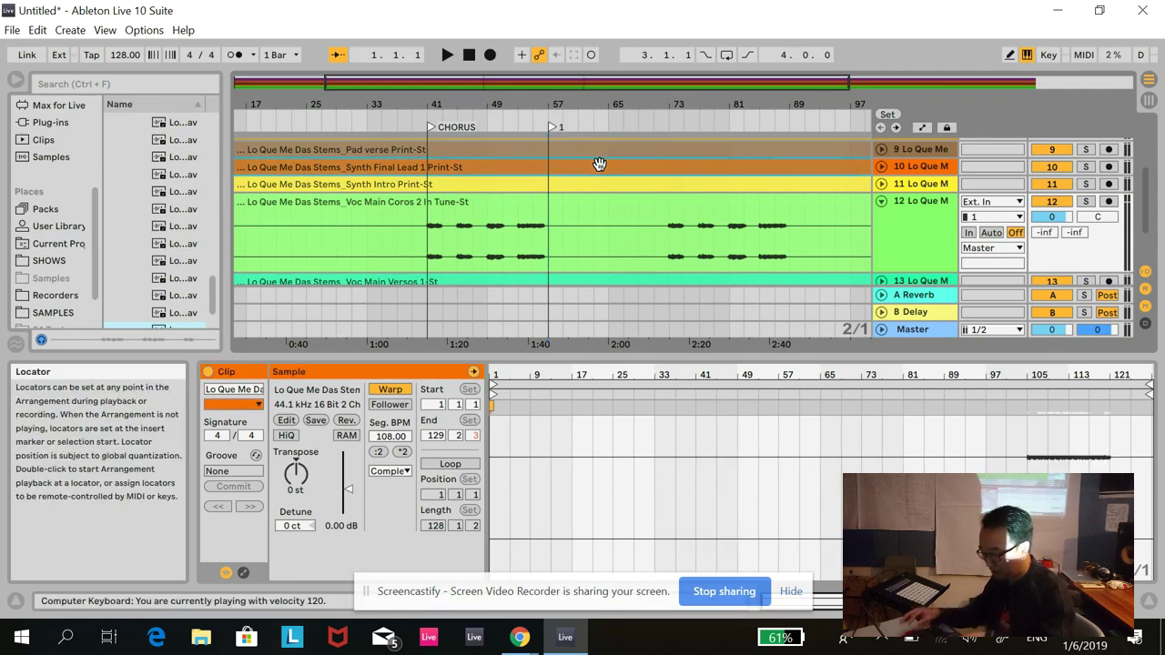
# Rename the bar 57 locator to V2
pyautogui.rightClick(553, 128)
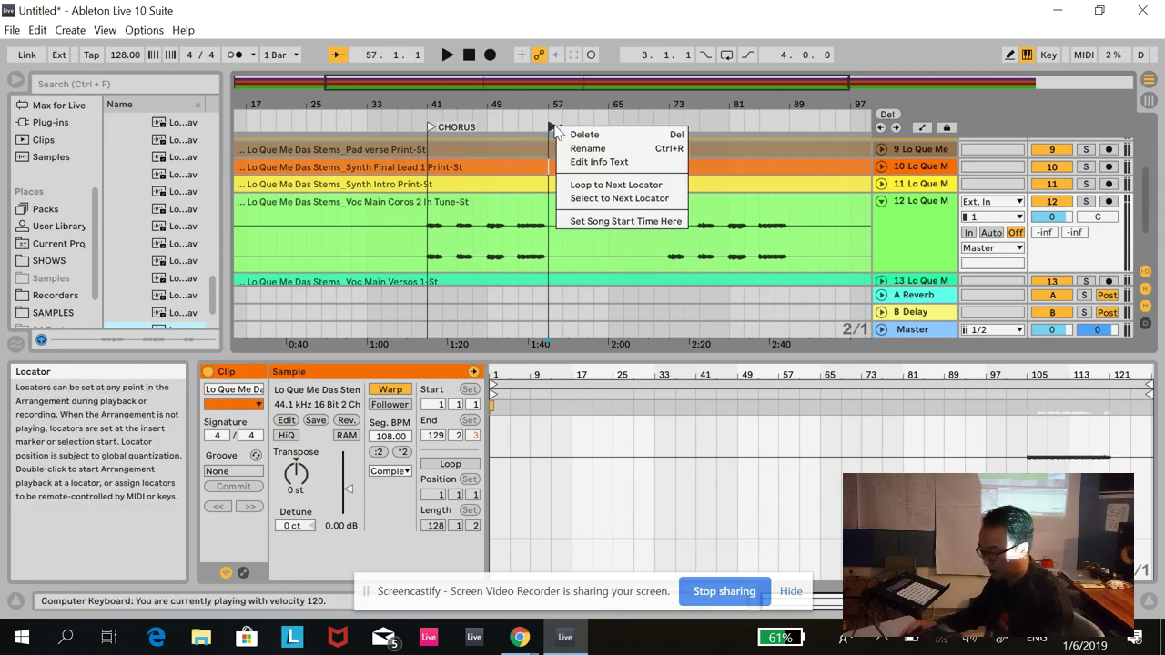
pyautogui.click(587, 149)
pyautogui.write('V2')
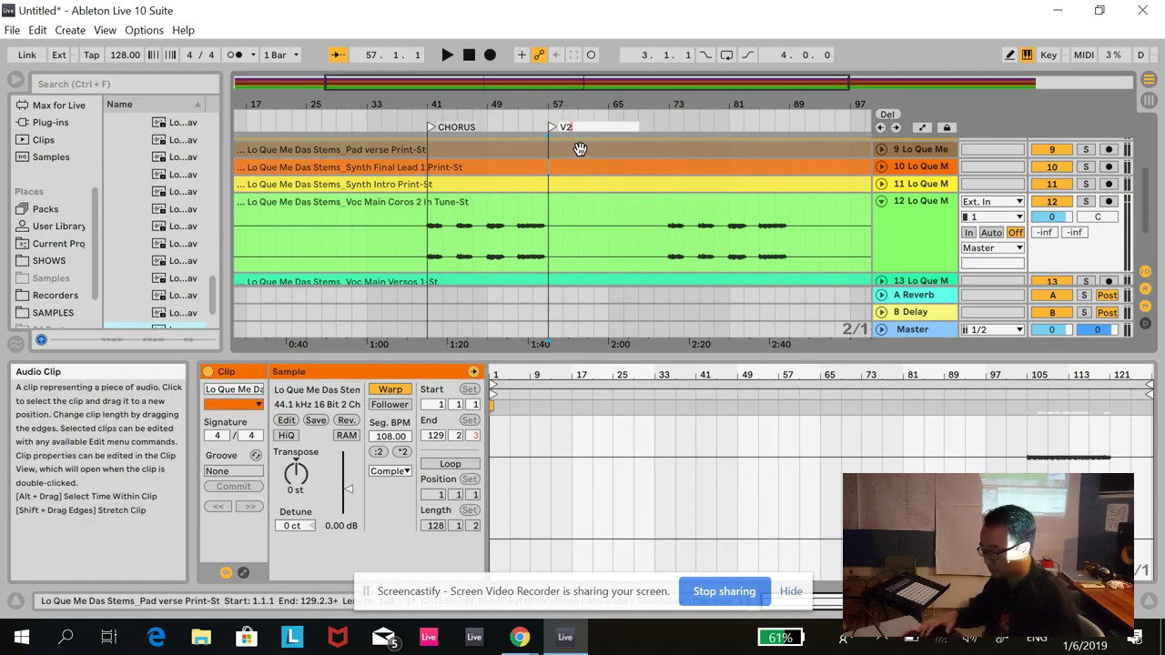
pyautogui.press('Return')
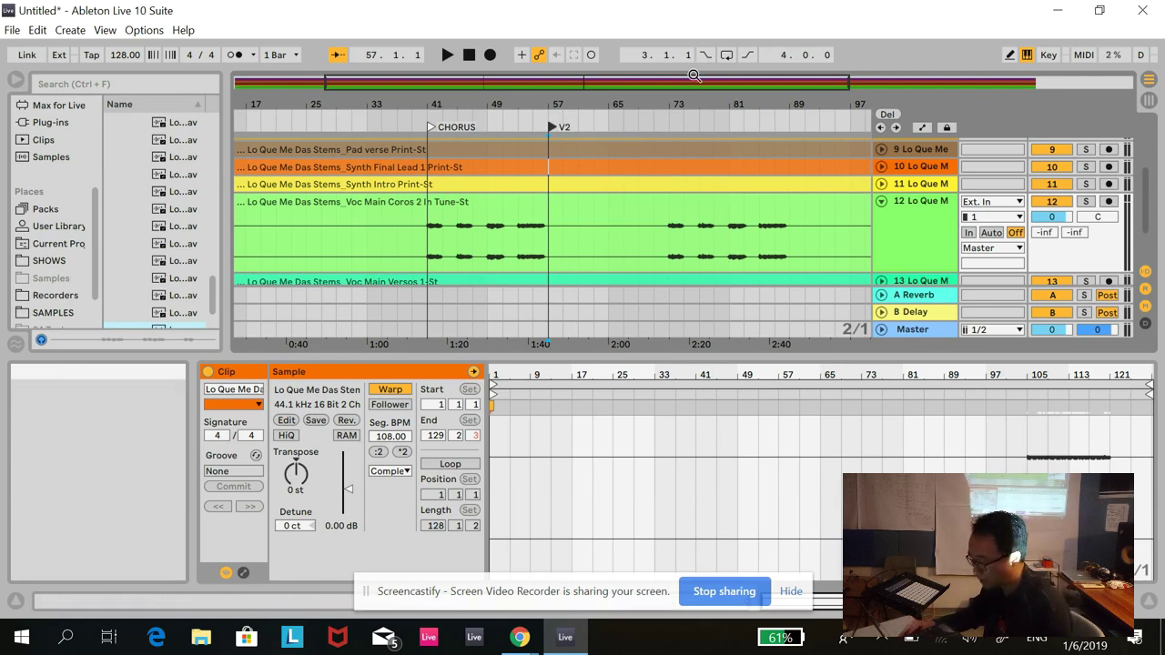
# Fold track 12, unfold track 14, and add a locator named V1 at bar 25, where the verse vocals begin
pyautogui.click(881, 201)
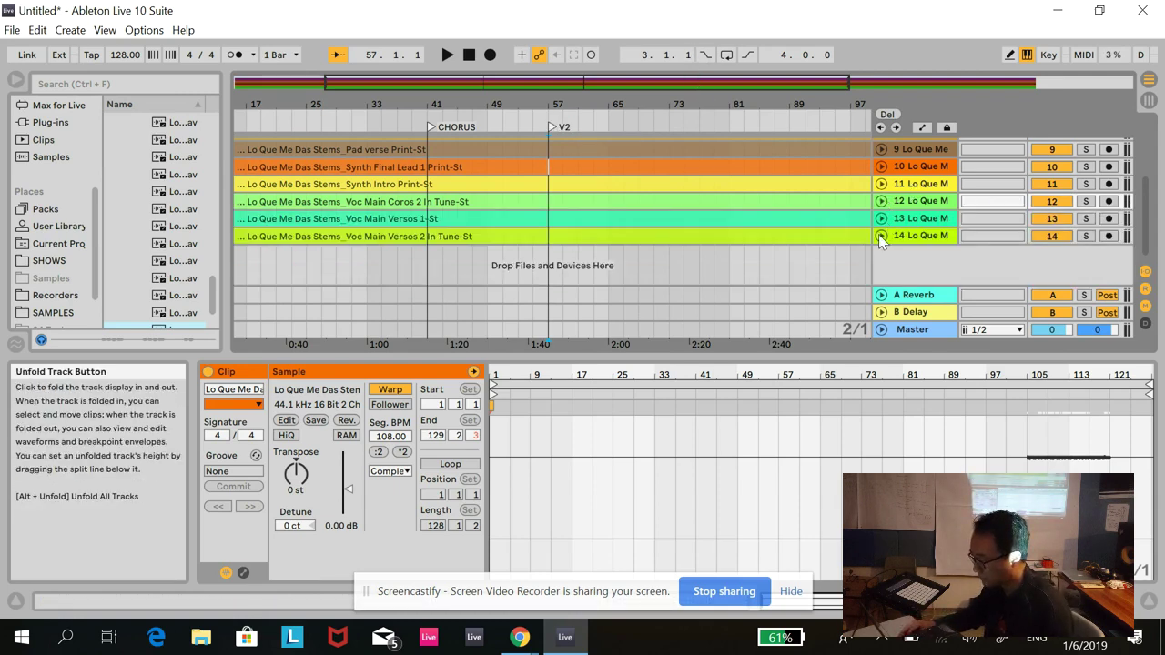
pyautogui.click(881, 236)
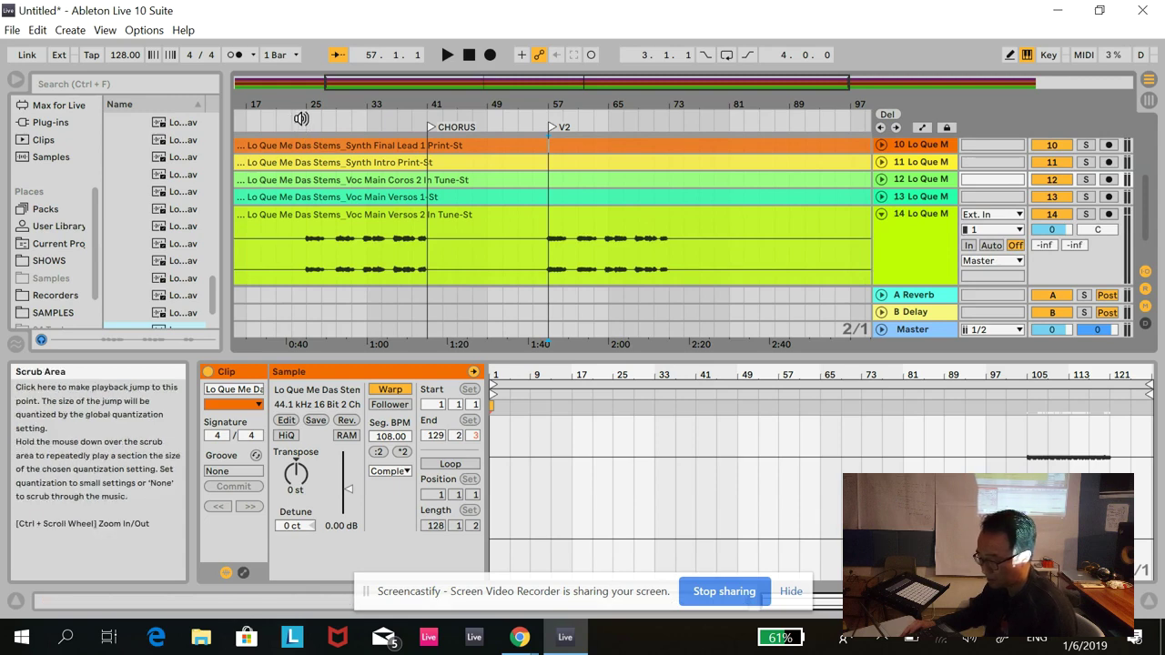
pyautogui.click(308, 260)
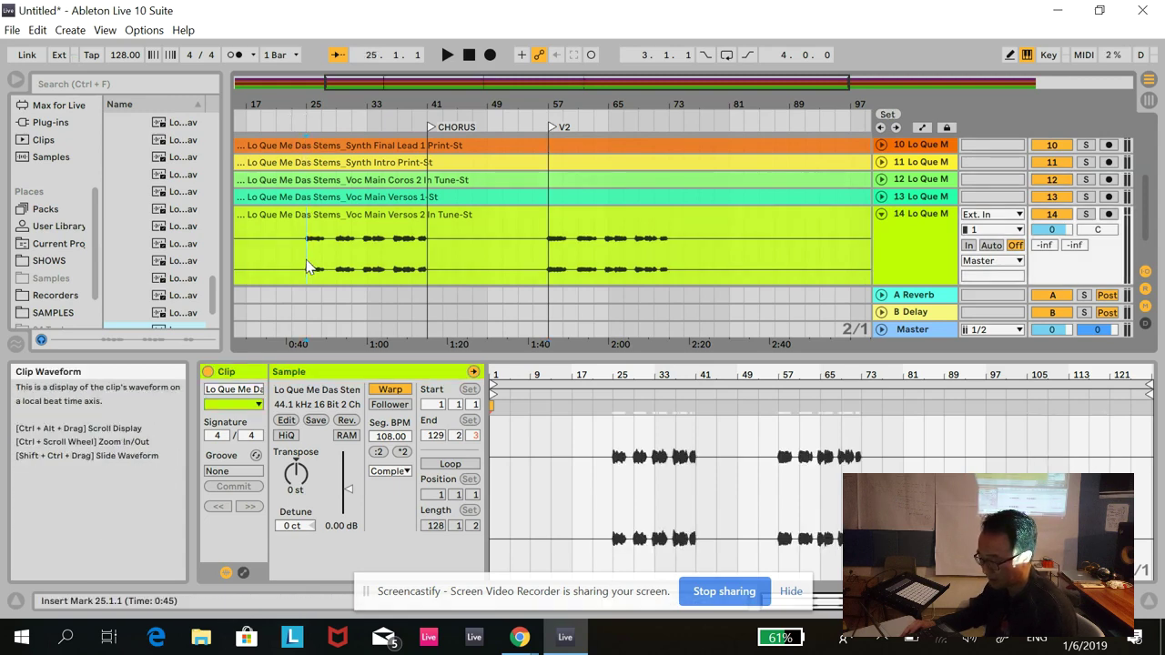
pyautogui.rightClick(301, 119)
pyautogui.click(364, 163)
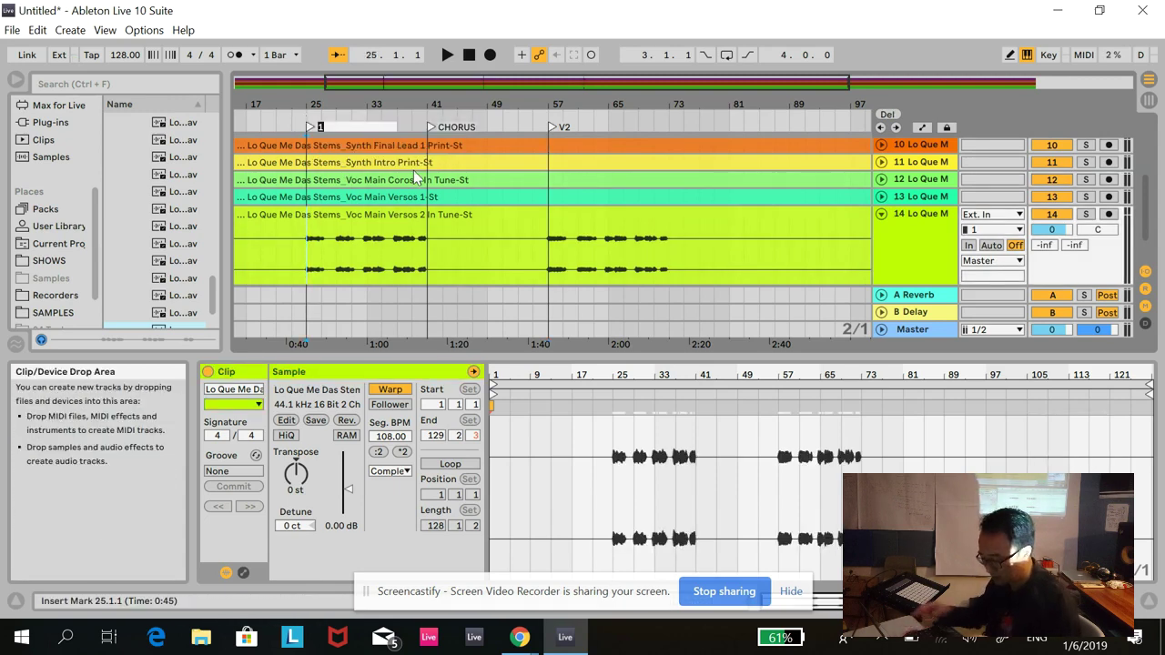
pyautogui.press('Return')
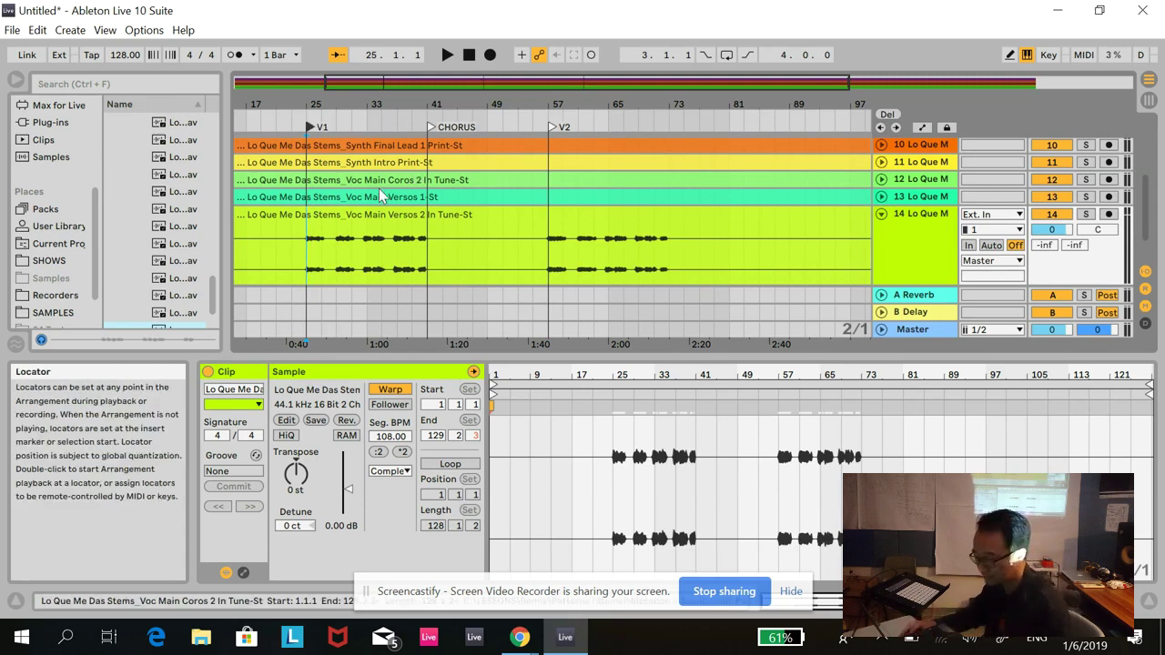
# Fold track 14 and insert a new MIDI track below it
pyautogui.click(881, 214)
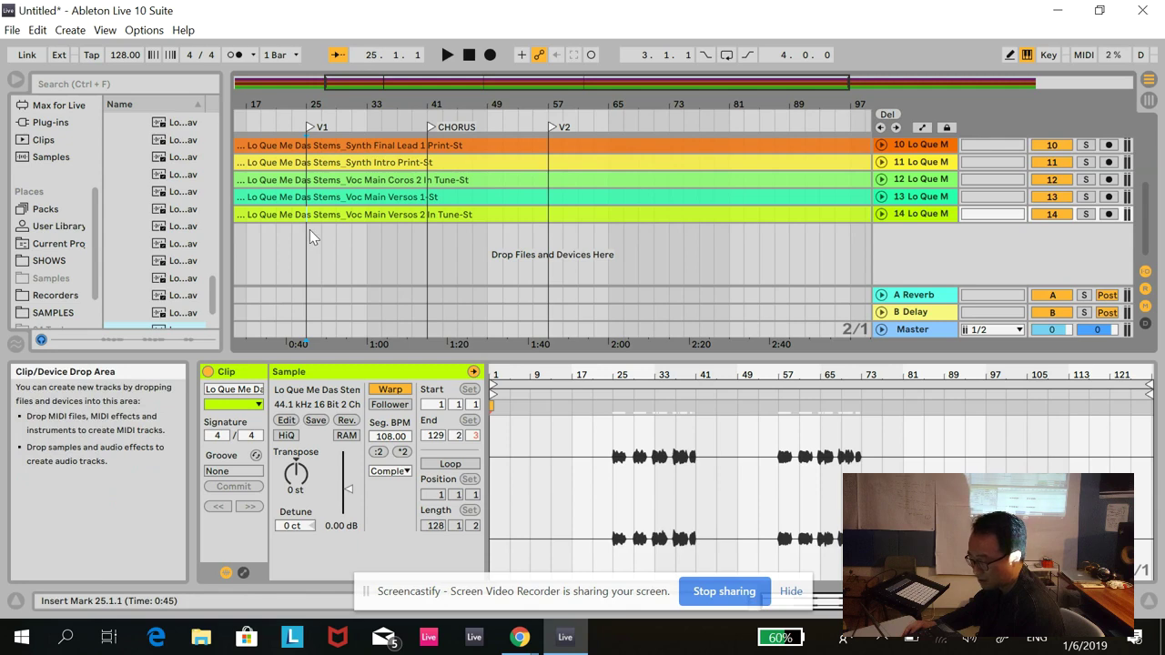
pyautogui.moveTo(310, 232); pyautogui.dragTo(403, 237)
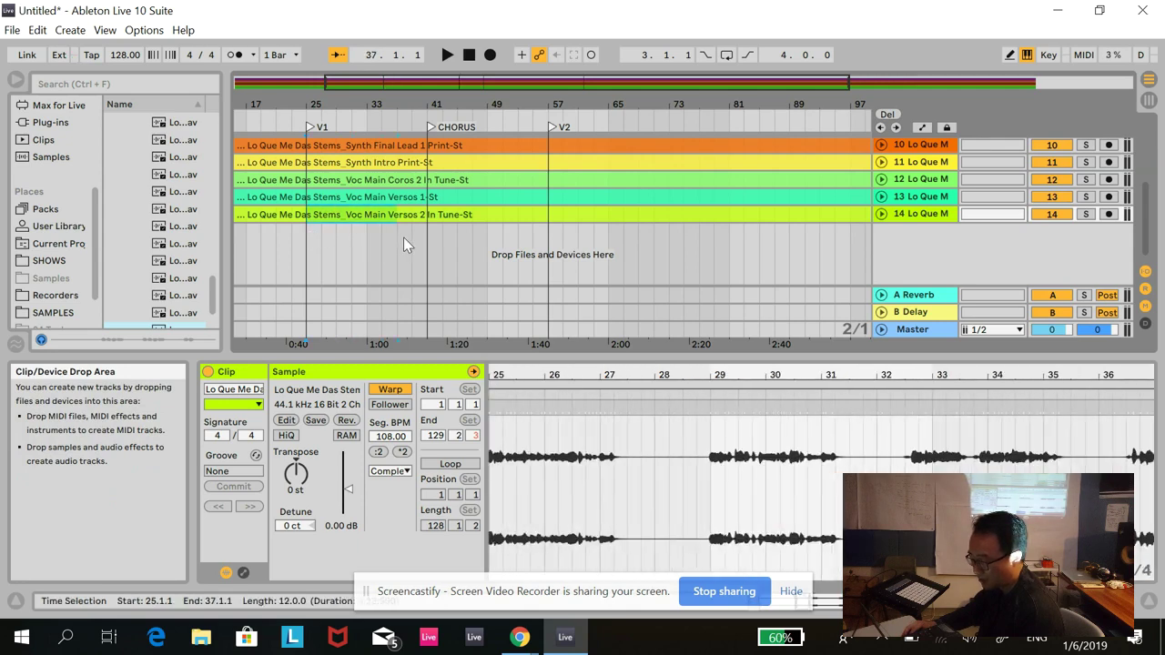
pyautogui.click(447, 228)
pyautogui.click(433, 215)
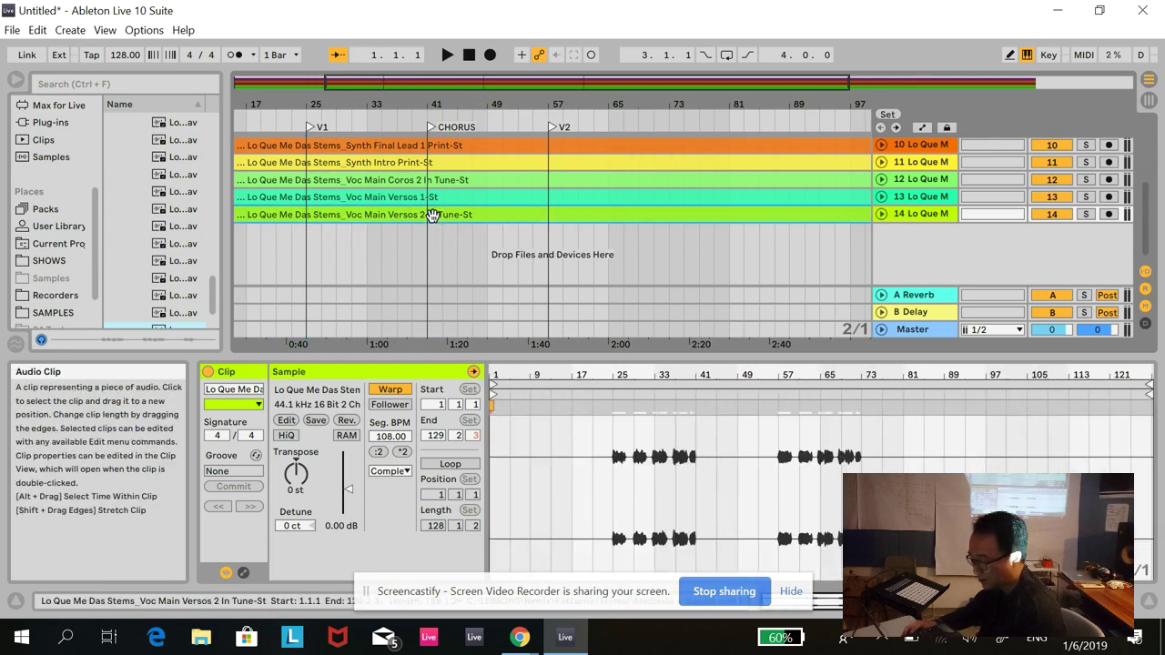
pyautogui.click(317, 238)
pyautogui.rightClick(900, 241)
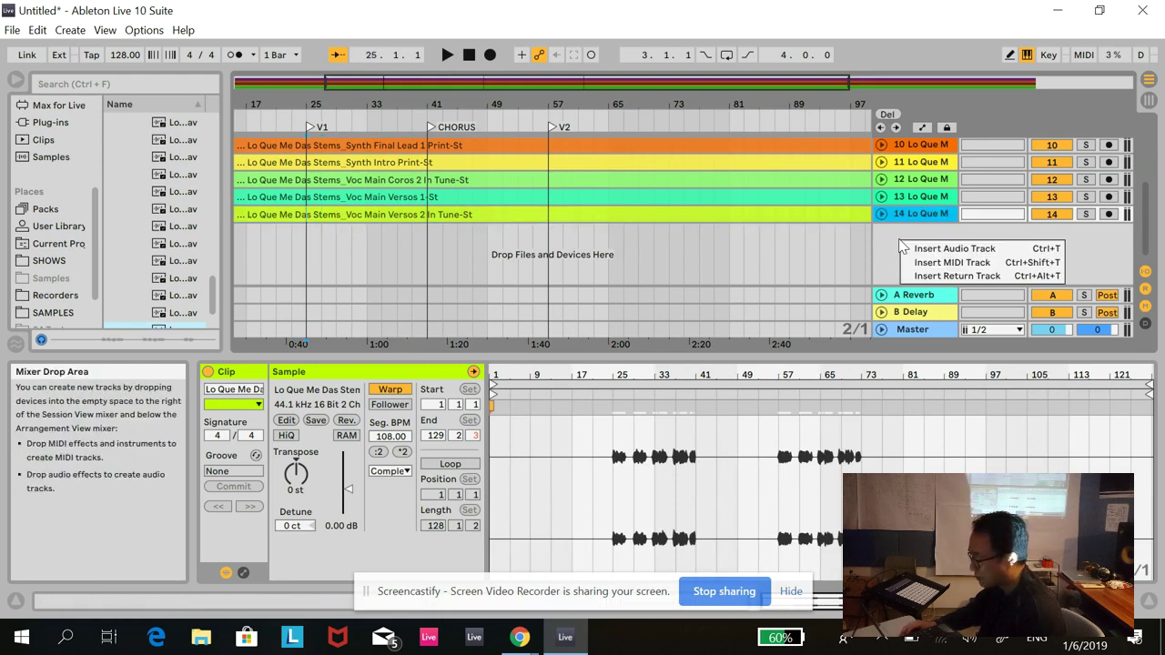
pyautogui.click(927, 263)
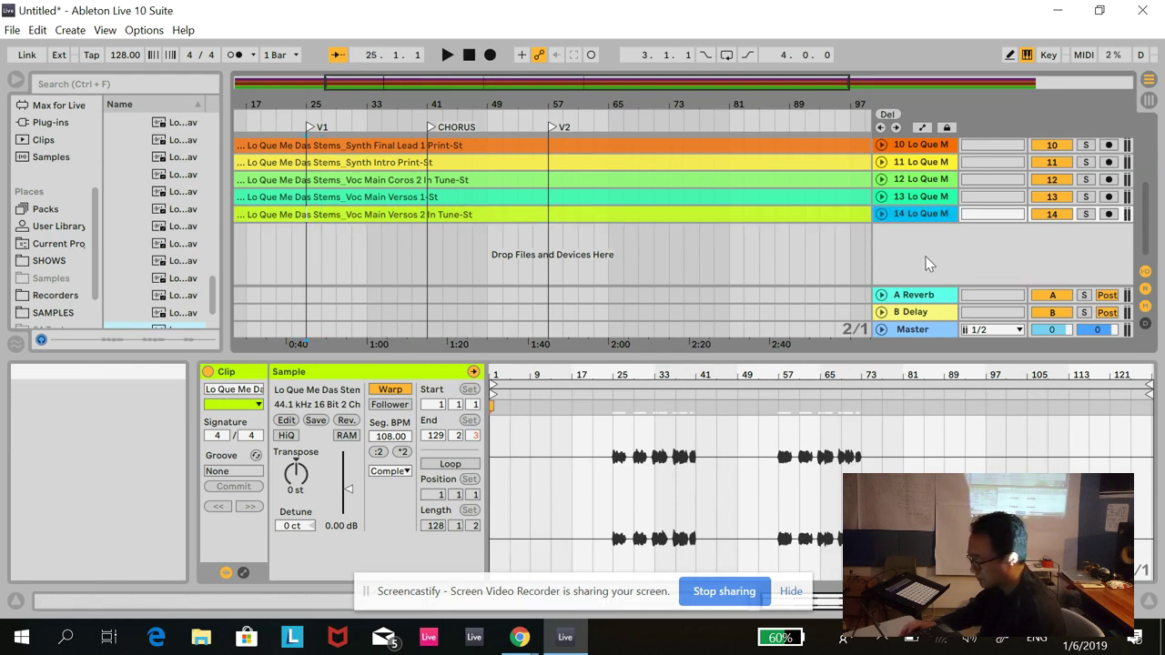
# Widen the browser and load the Analogue Bass.adg preset from the Bass sounds onto MIDI track 15
pyautogui.moveTo(226, 182); pyautogui.dragTo(361, 179)
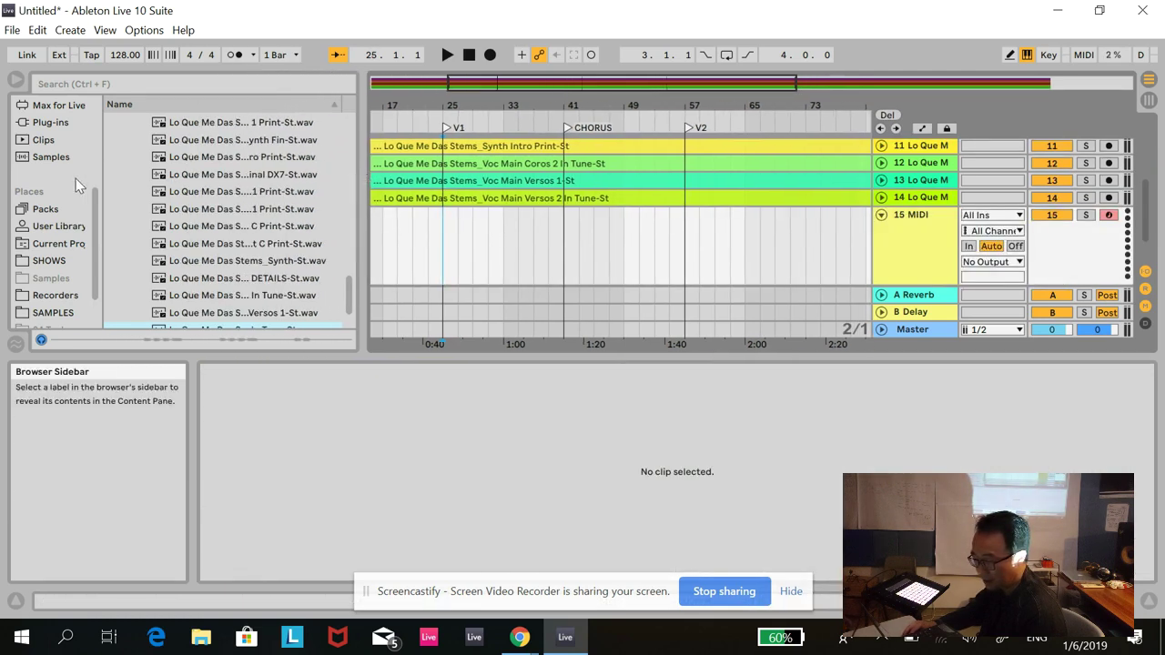
pyautogui.moveTo(95, 271)
pyautogui.mouseDown()
pyautogui.moveTo(95, 303)
pyautogui.moveTo(97, 294)
pyautogui.mouseUp()
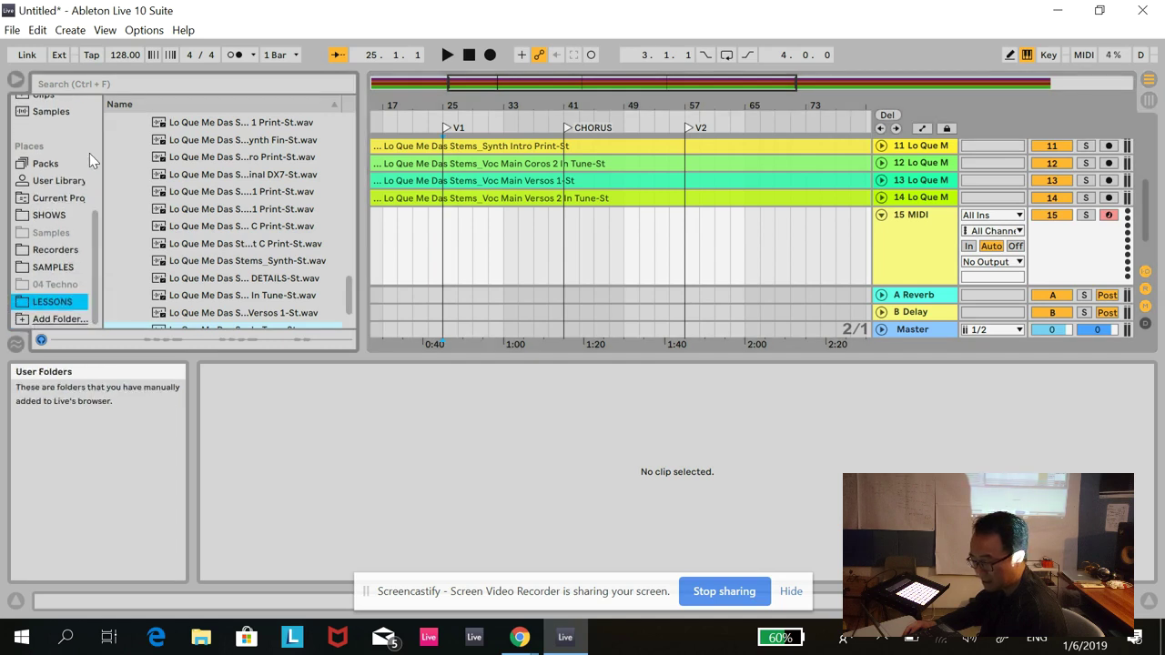
pyautogui.scroll(5, 89, 152)
pyautogui.click(47, 189)
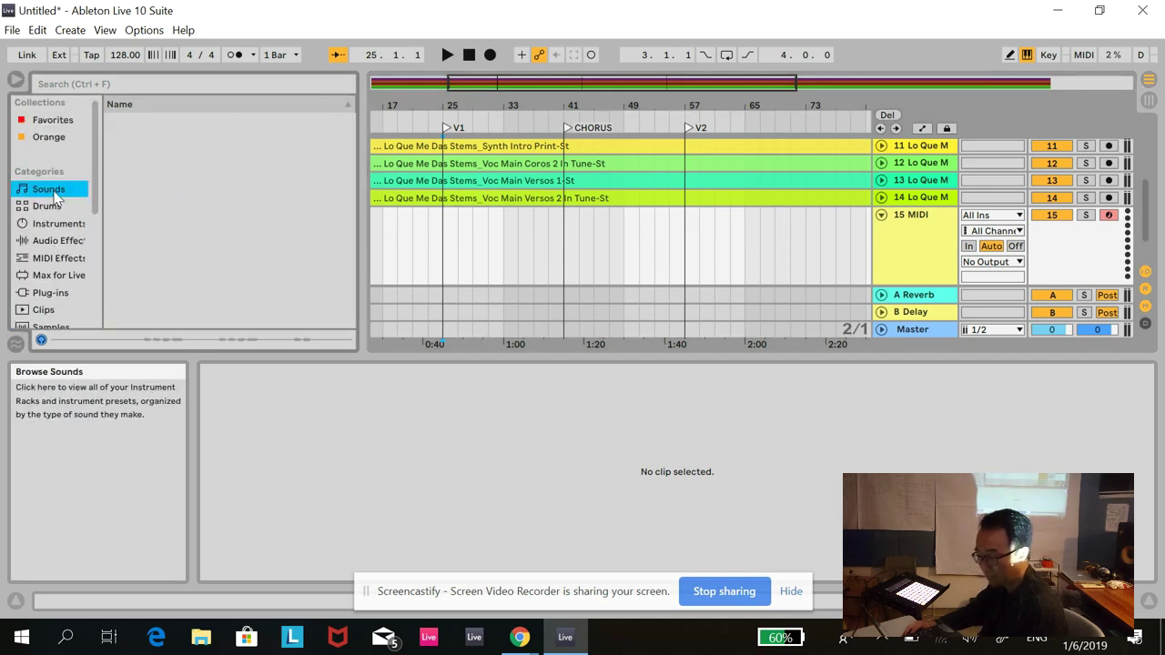
pyautogui.click(111, 138)
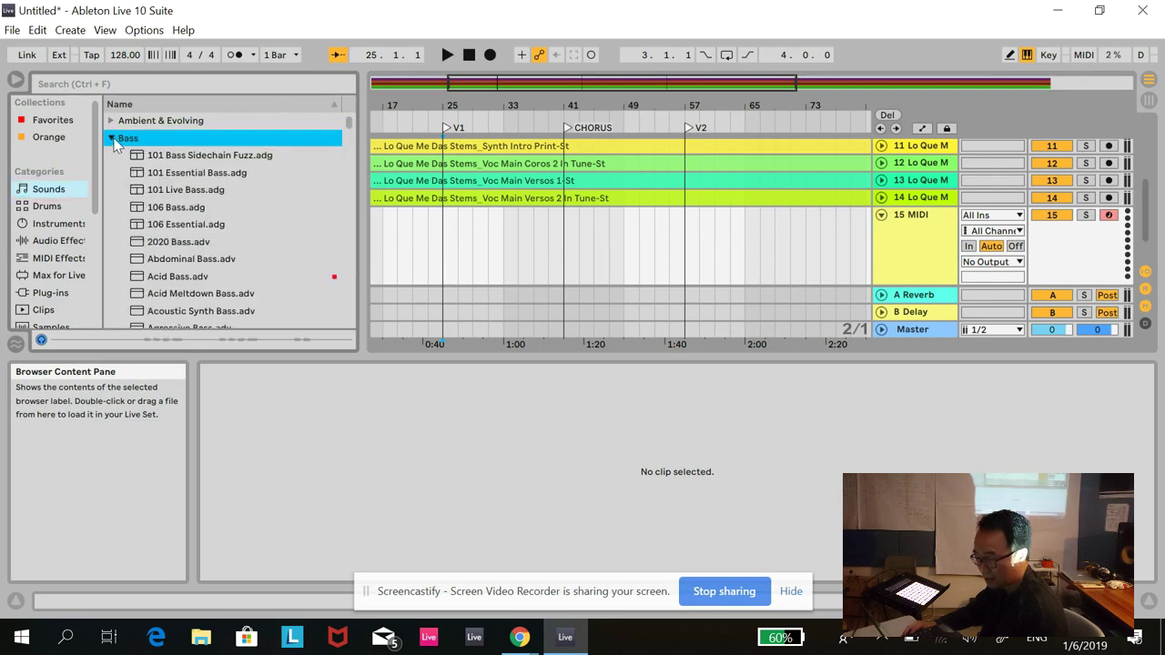
pyautogui.scroll(-6, 271, 247)
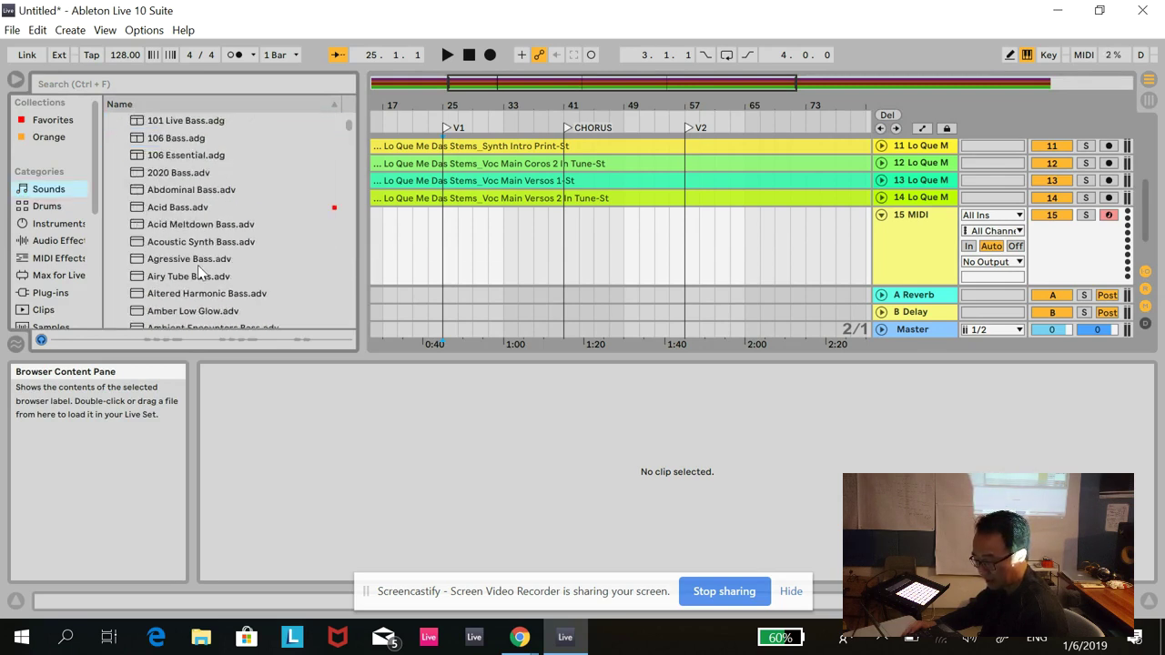
pyautogui.scroll(-5, 218, 282)
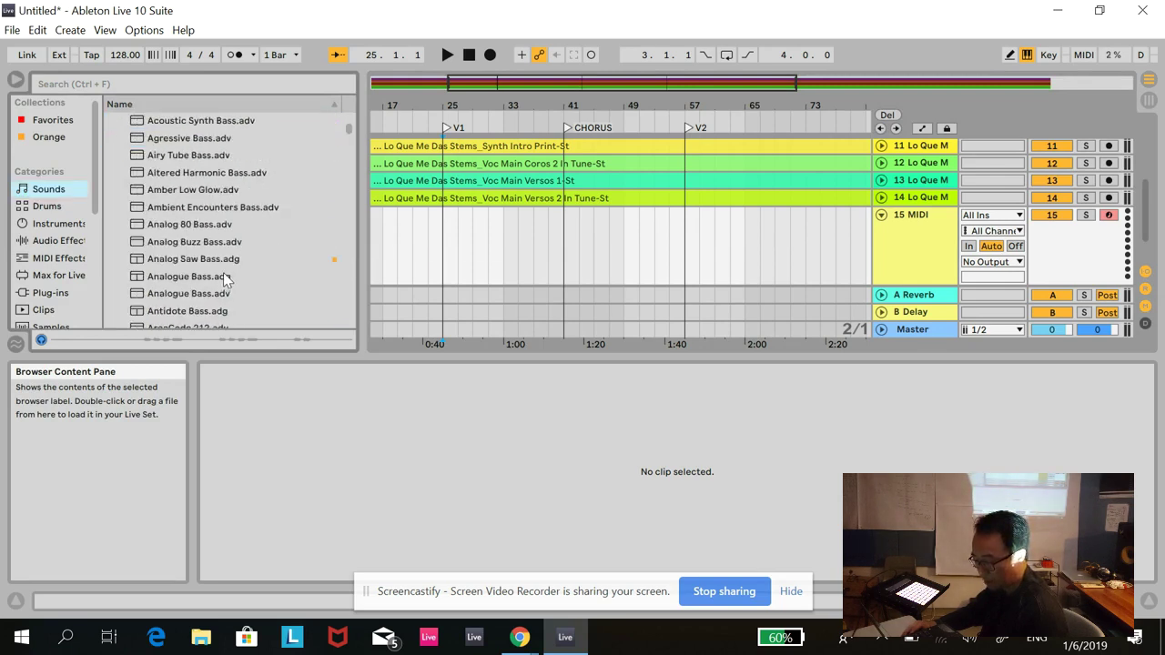
pyautogui.click(219, 278)
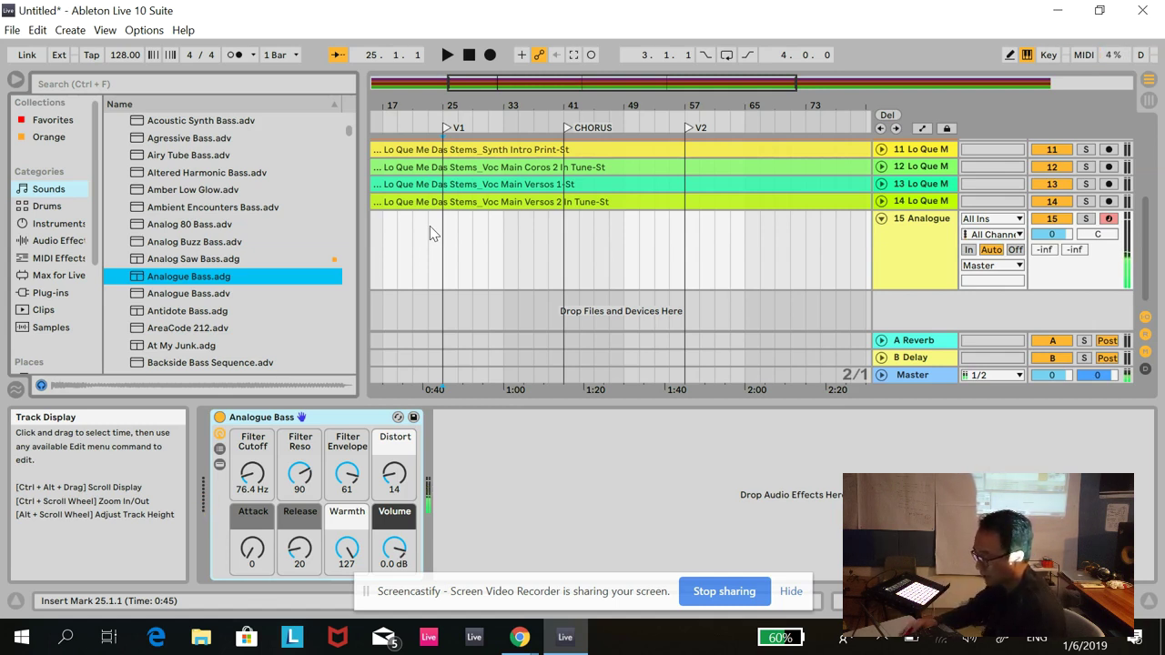
# Mute the Bass Luigi stems on tracks 4 and 5 and loop the V1 section from bar 25 to bar 41
pyautogui.scroll(5, 637, 223)
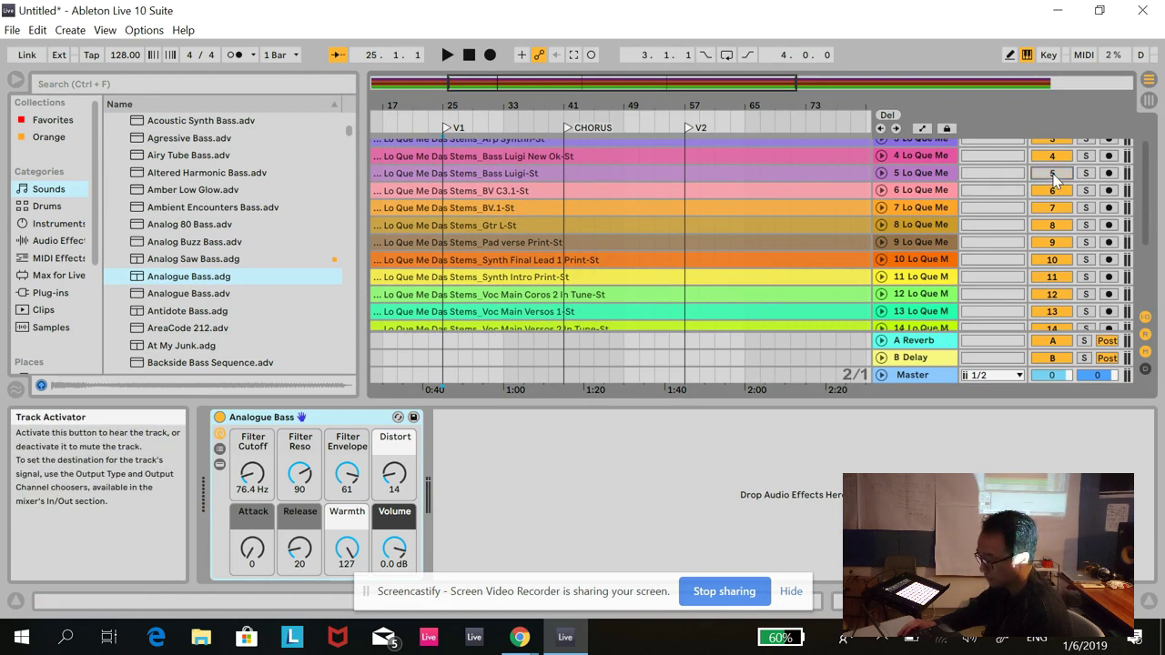
pyautogui.click(455, 133)
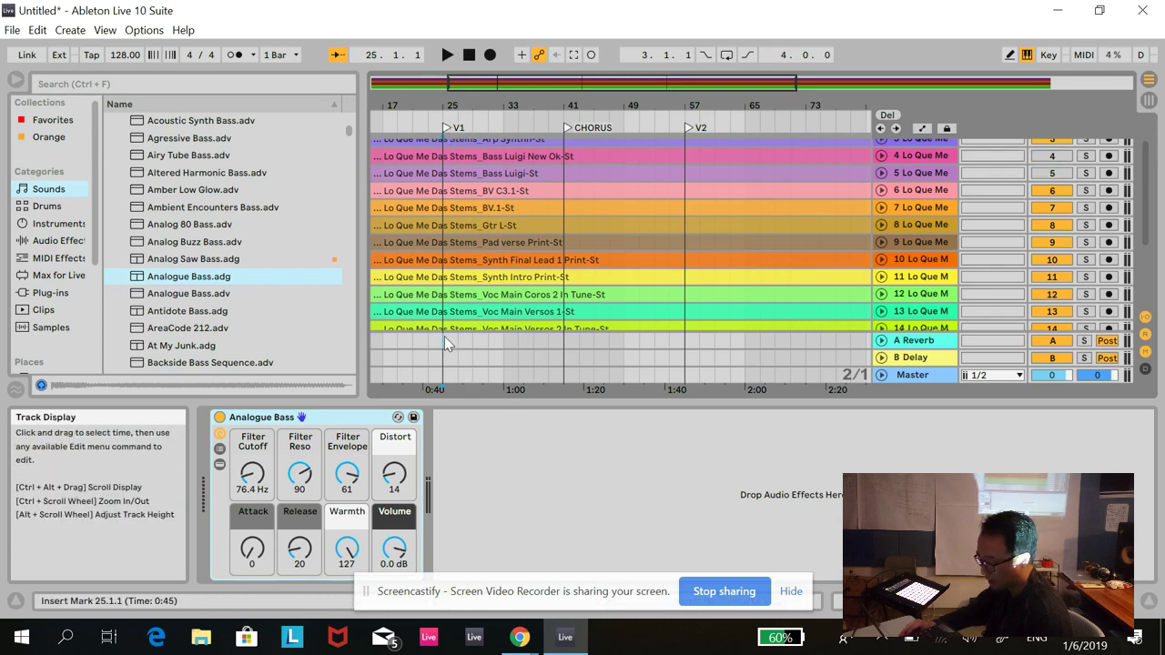
pyautogui.moveTo(444, 340); pyautogui.dragTo(562, 338)
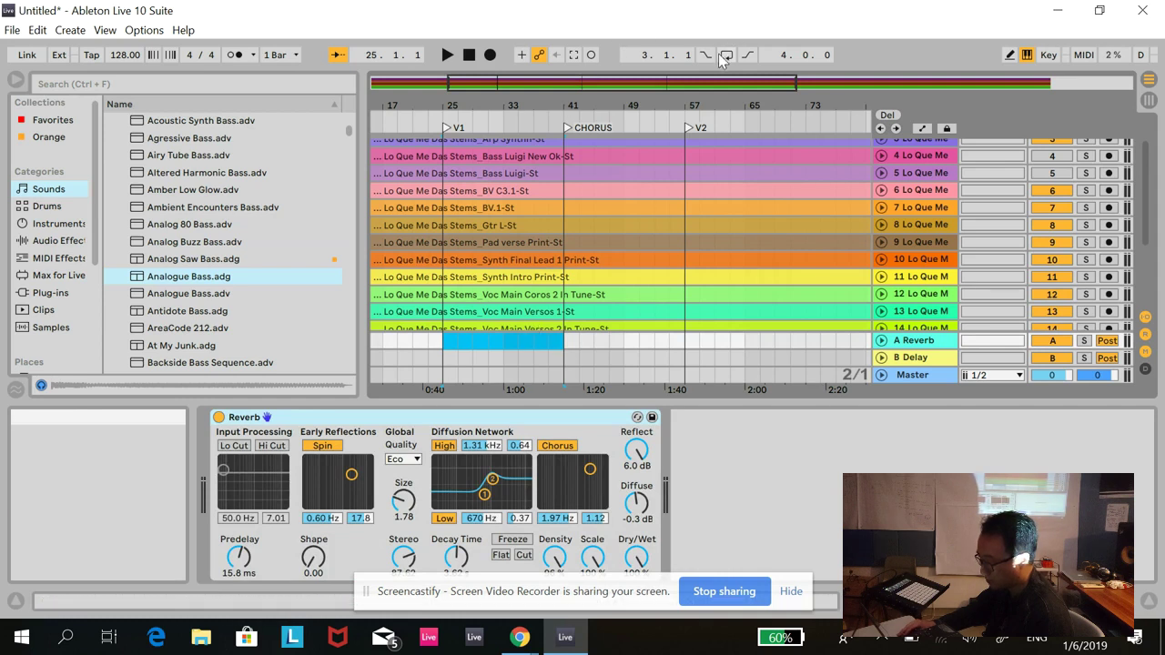
pyautogui.rightClick(527, 346)
pyautogui.click(562, 193)
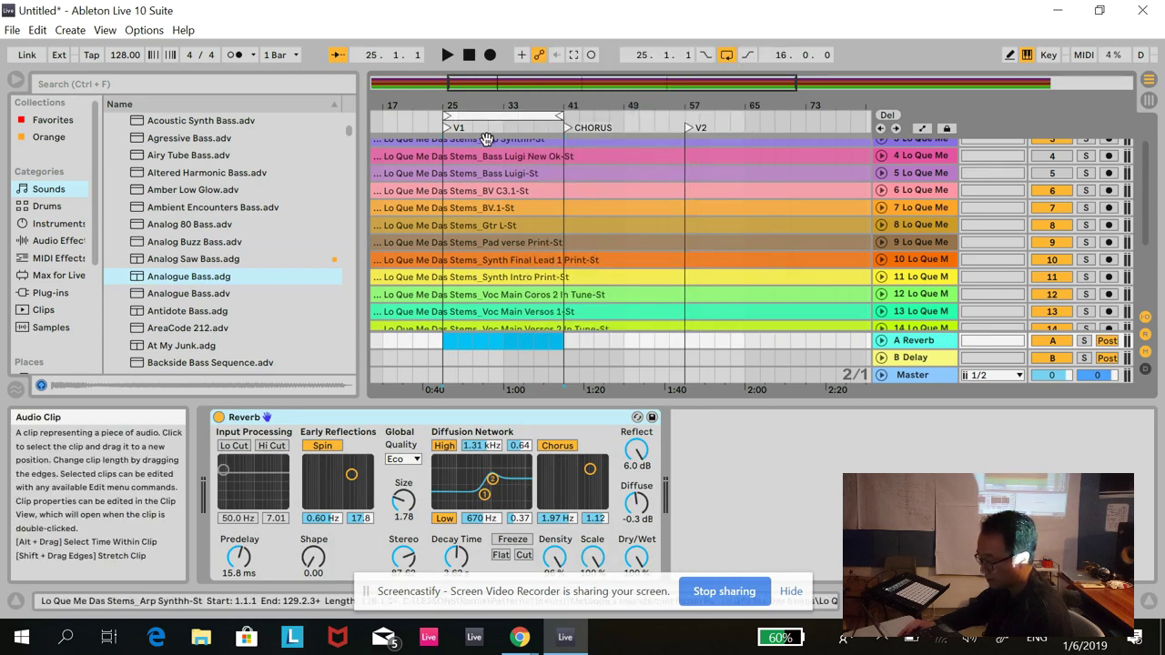
# Arm the Analogue Bass track while the V1 loop plays to try out a bass line, and stop playback
pyautogui.click(447, 56)
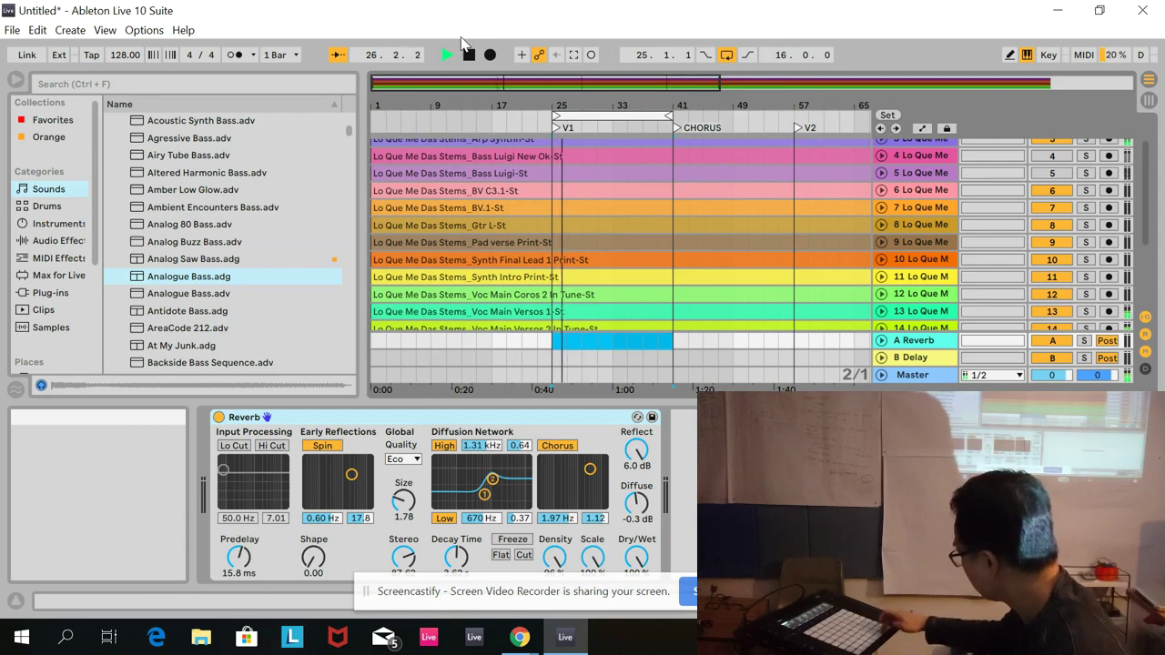
pyautogui.scroll(-2, 939, 310)
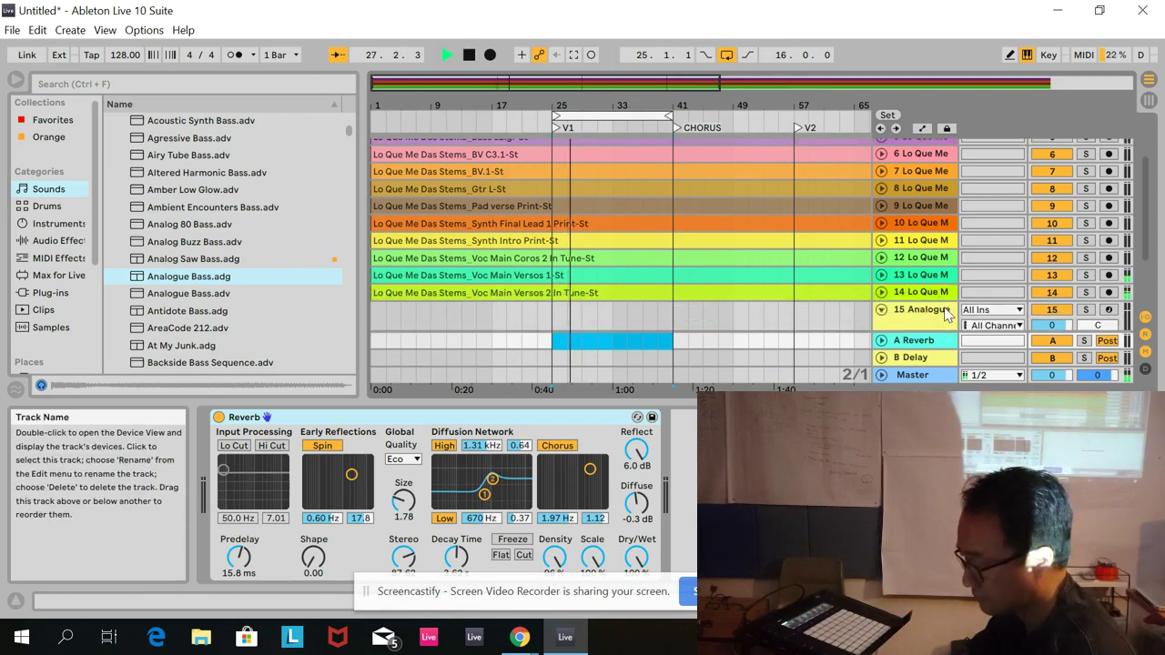
pyautogui.click(1109, 275)
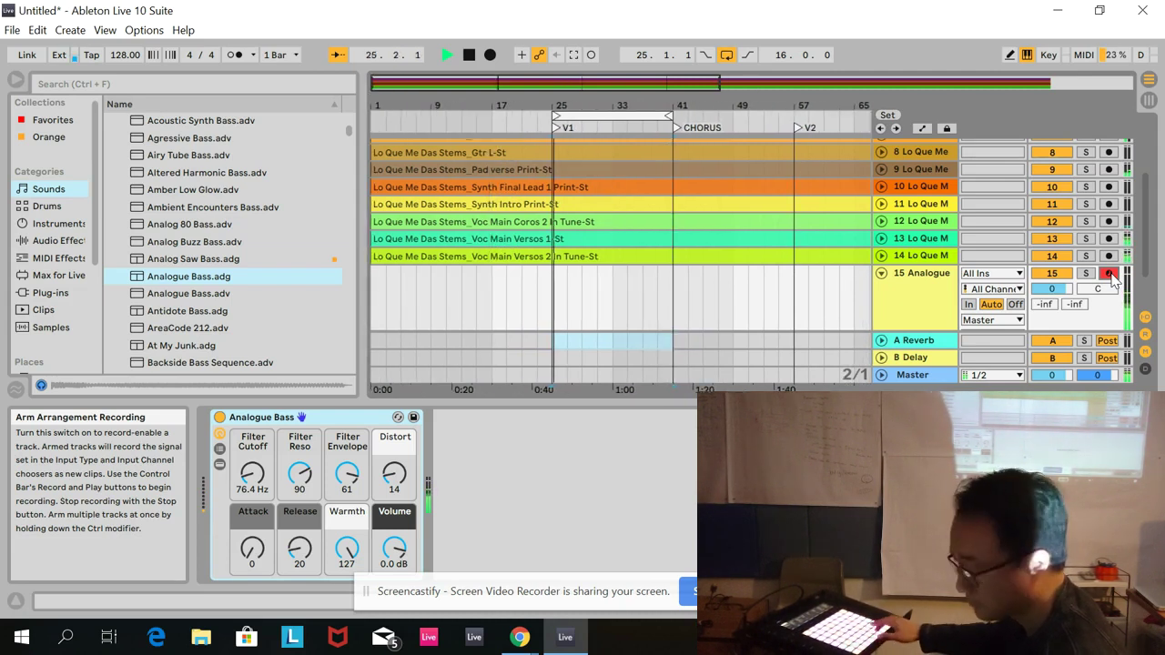
pyautogui.press('space')
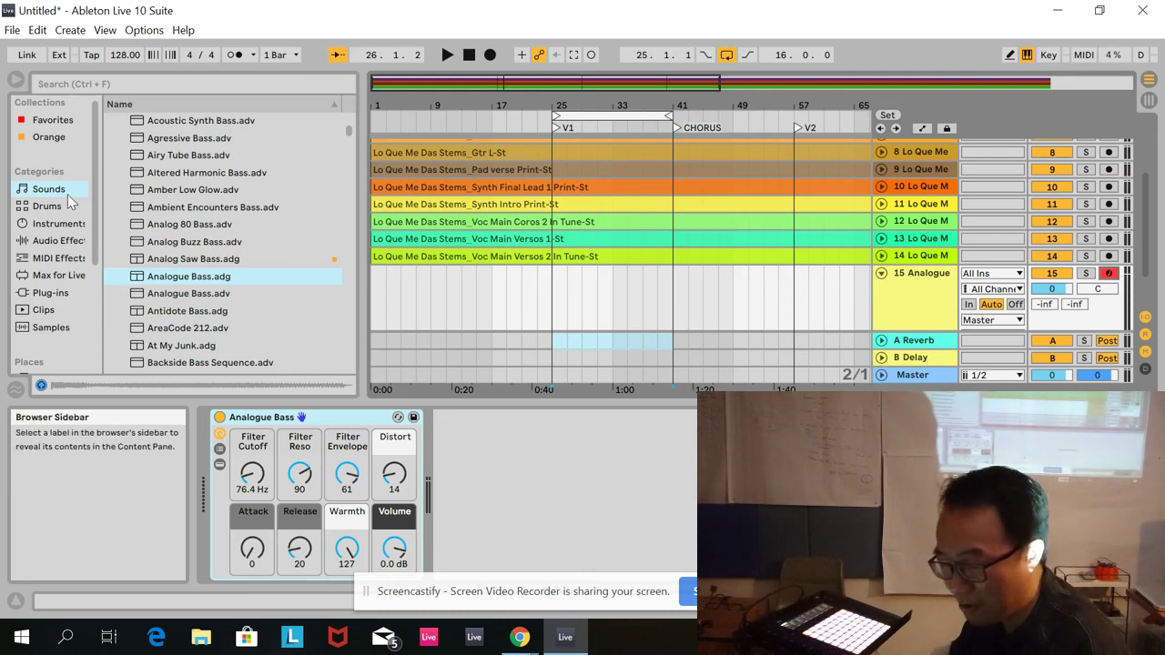
# Add the Ubiquitous.adv Arpeggiator preset in front of the Analogue Bass instrument on track 15
pyautogui.click(63, 260)
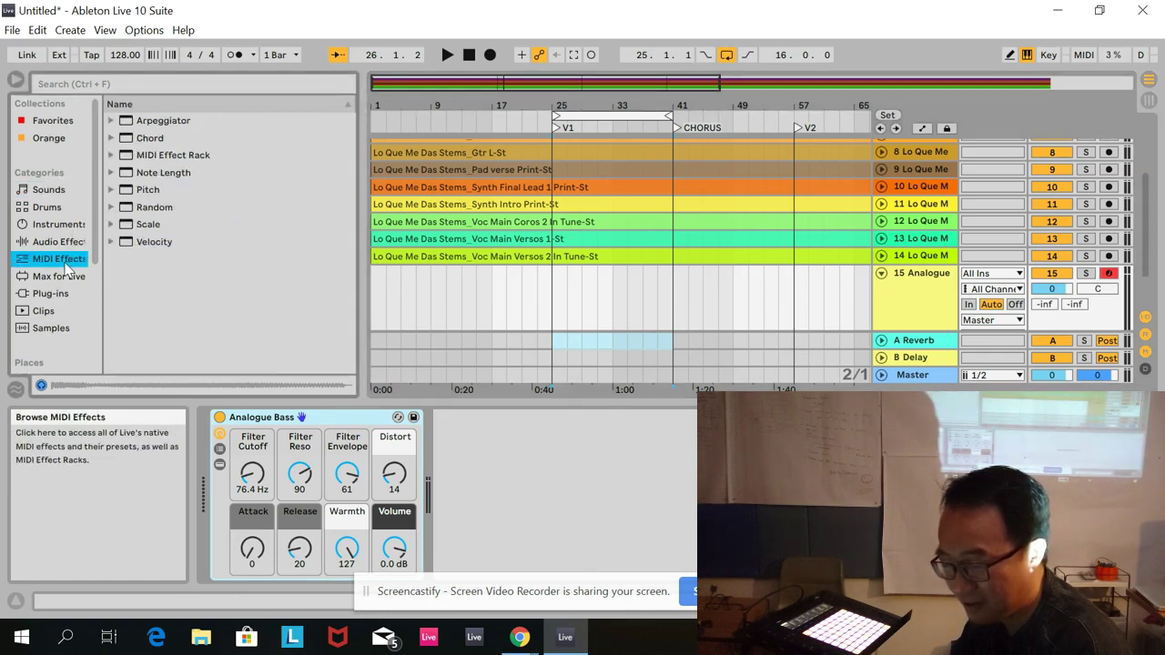
pyautogui.click(111, 122)
pyautogui.moveTo(182, 248); pyautogui.dragTo(212, 439)
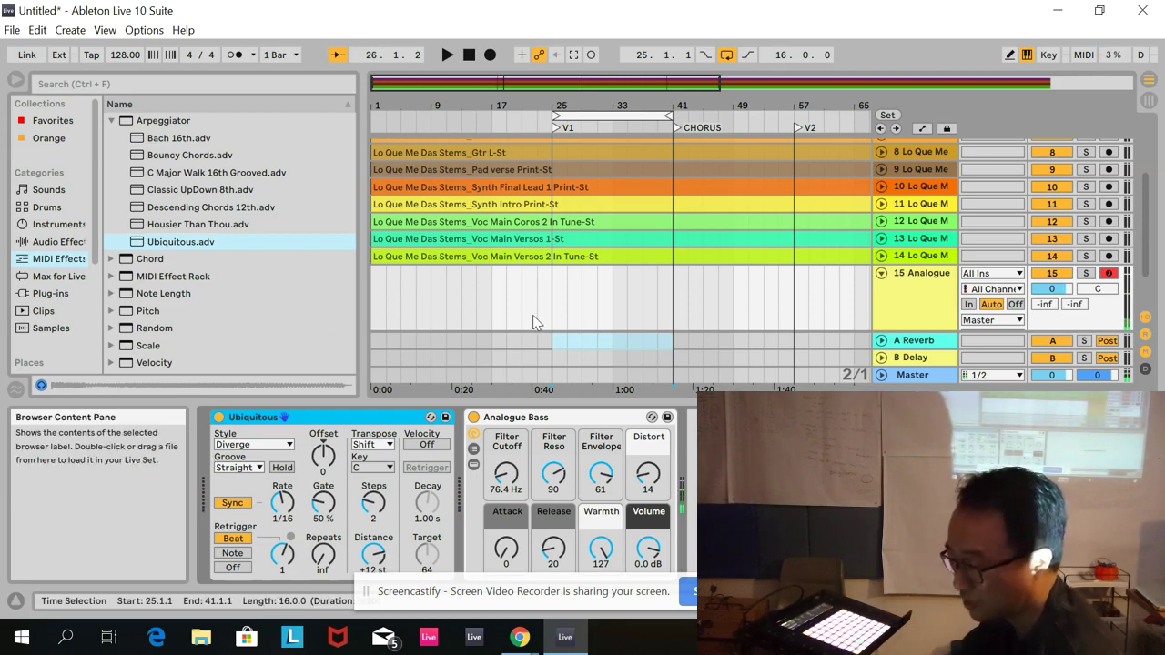
# Play the looped V1 section from its locator to try the arpeggiated bass on track 15, and stop playback
pyautogui.click(560, 129)
pyautogui.click(446, 56)
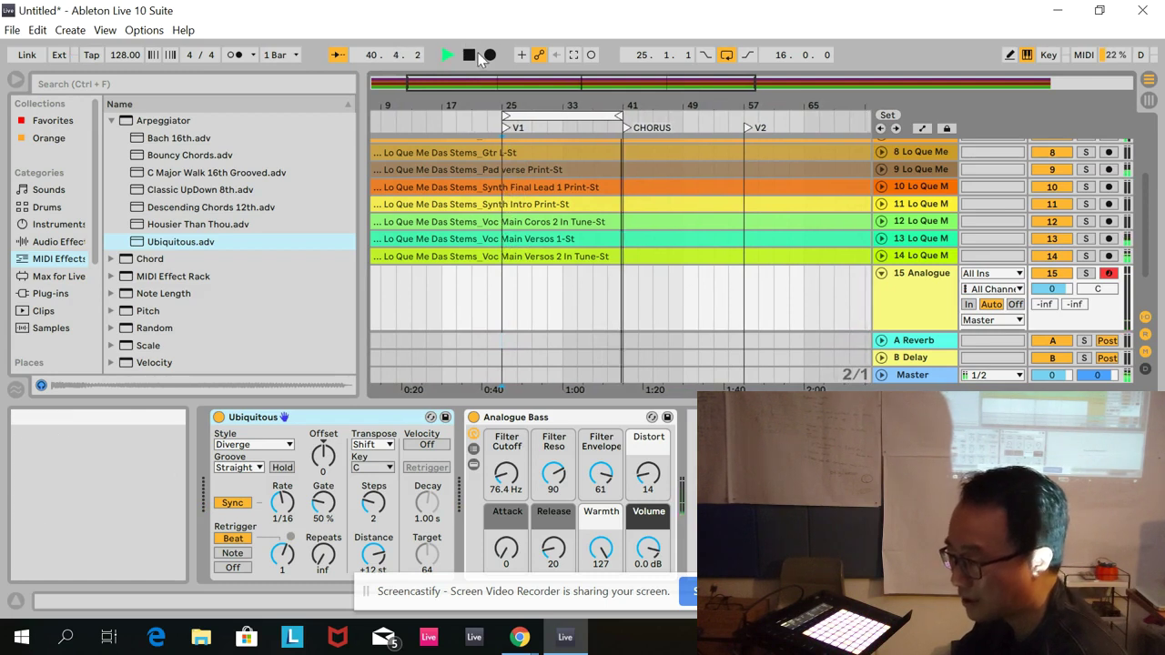
pyautogui.doubleClick(469, 55)
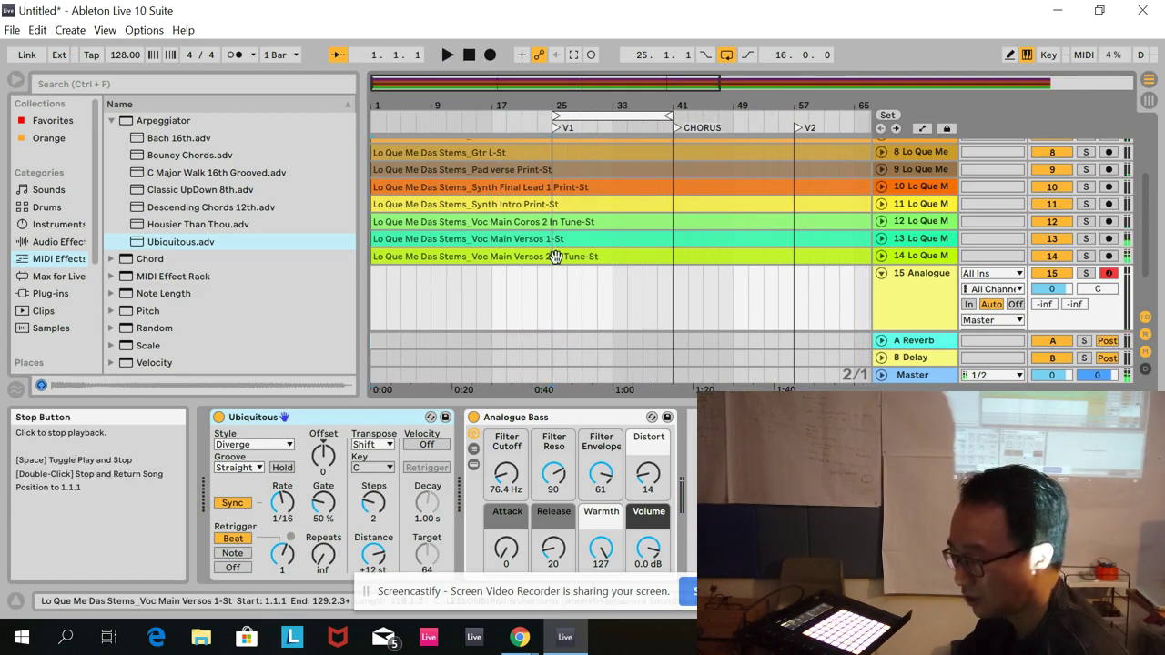
pyautogui.click(556, 306)
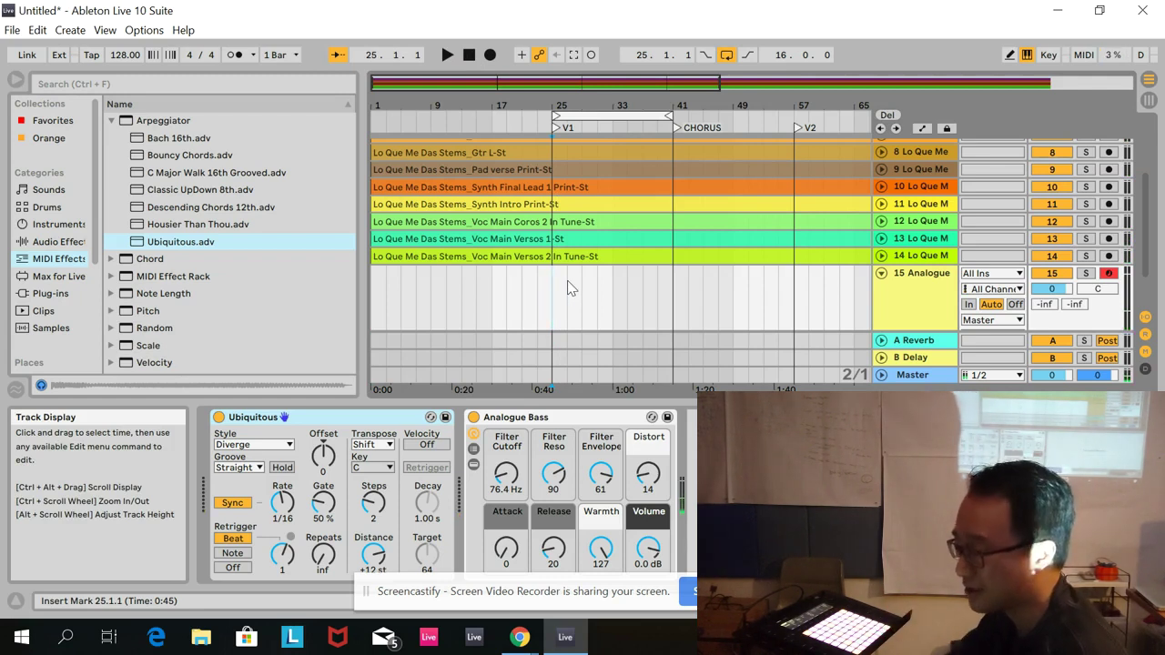
pyautogui.click(490, 55)
pyautogui.doubleClick(469, 55)
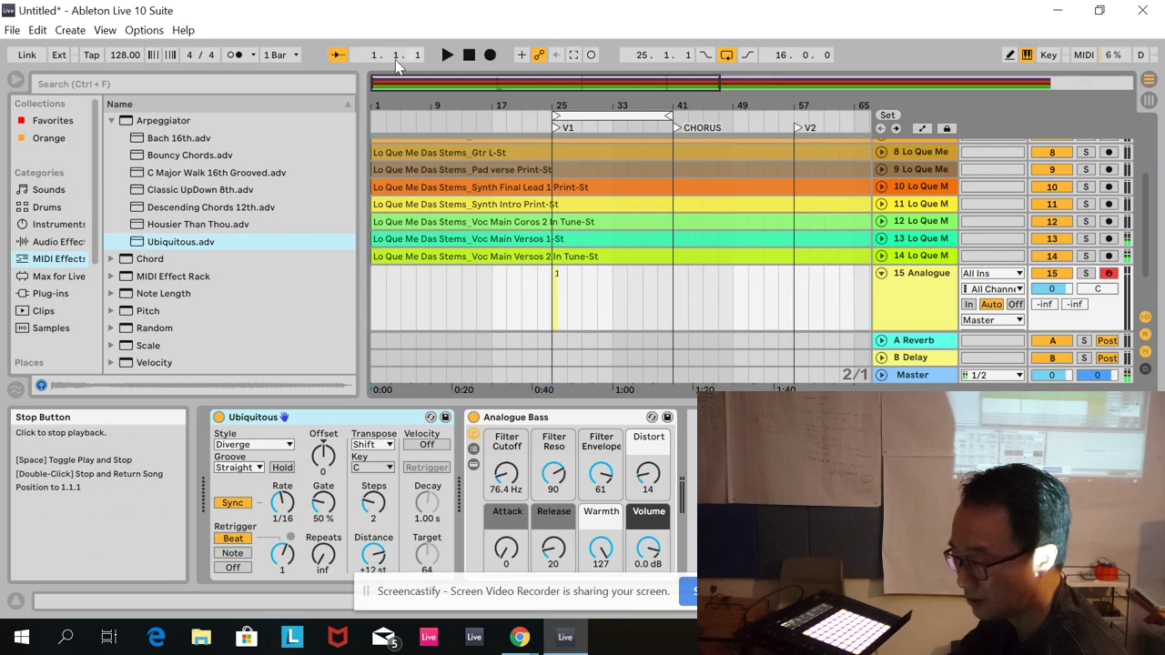
# Turn on the metronome and record an arpeggiated bass take on track 15 from the V1 locator to about bar 37
pyautogui.click(282, 54)
pyautogui.click(251, 58)
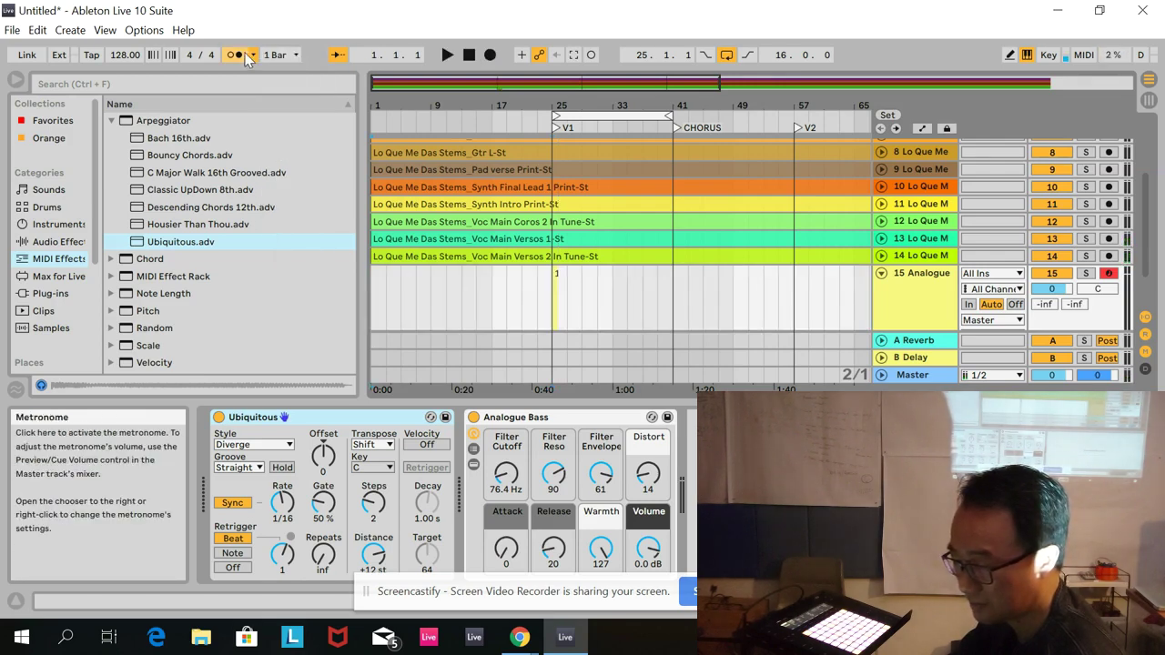
pyautogui.click(560, 130)
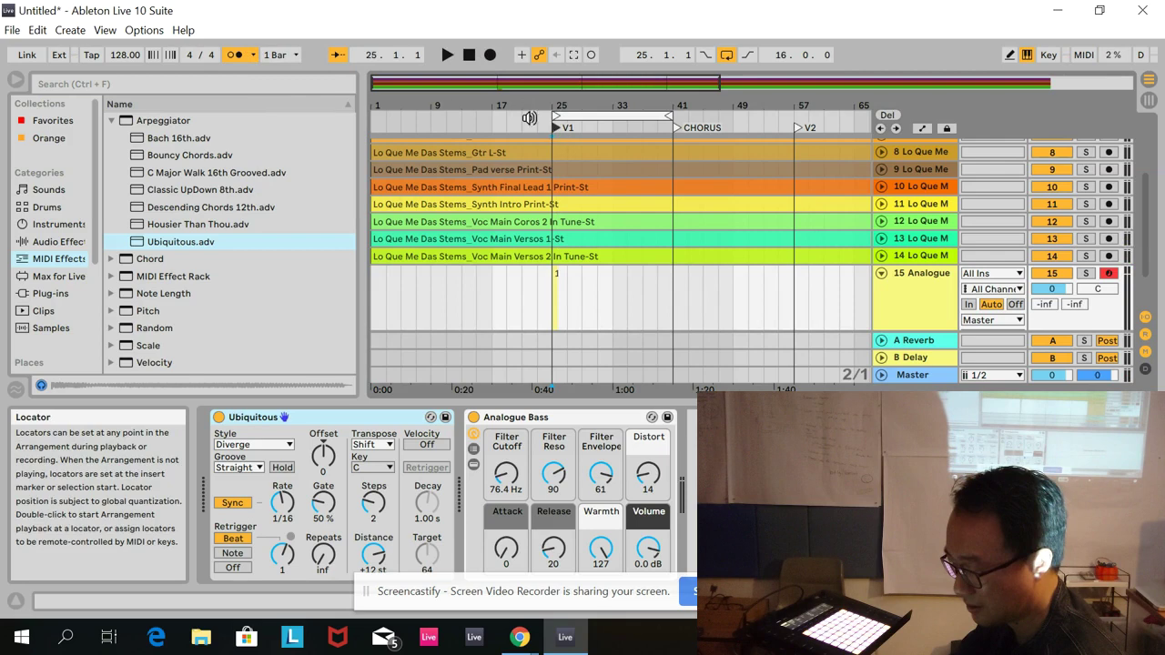
pyautogui.click(490, 55)
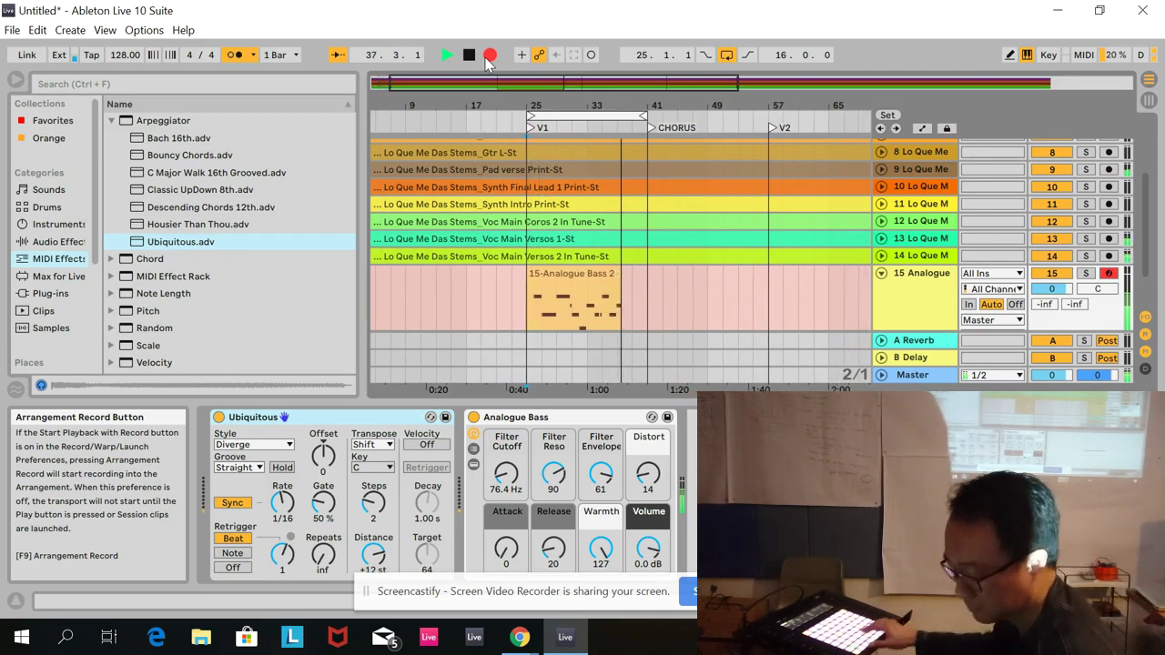
pyautogui.press('space')
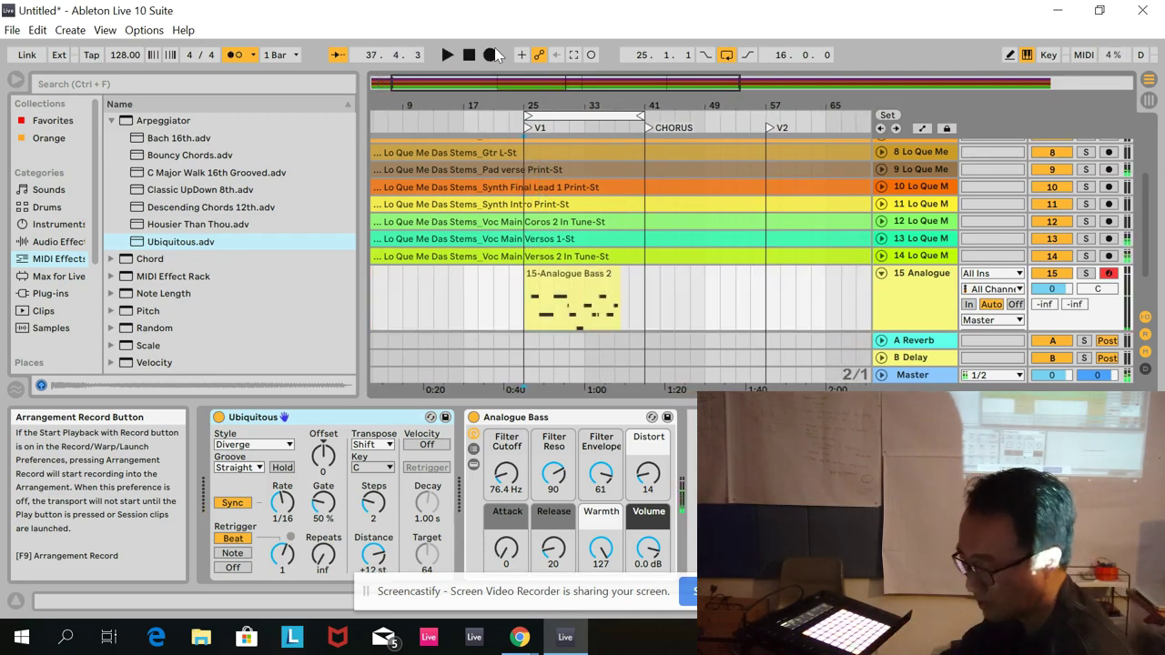
# Delete the bass clip just recorded over V1 on track 15
pyautogui.click(571, 273)
pyautogui.rightClick(571, 274)
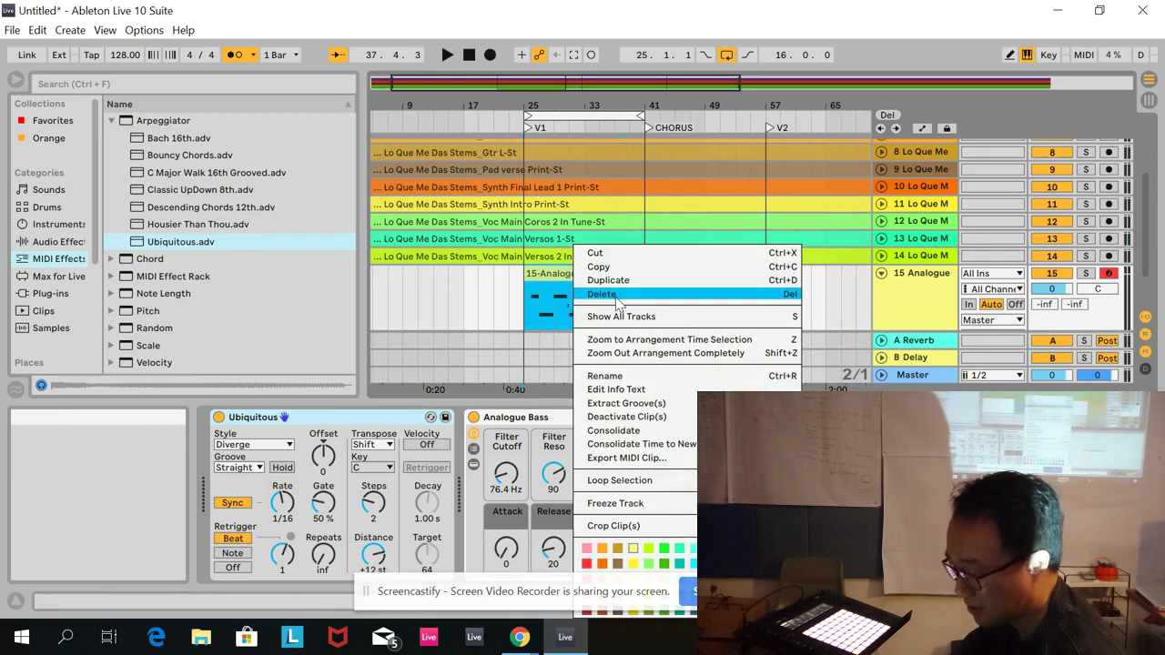
pyautogui.click(603, 297)
# Record a new arpeggiated bass take on track 15 from bar 23 through the V1 section to bar 41
pyautogui.click(525, 308)
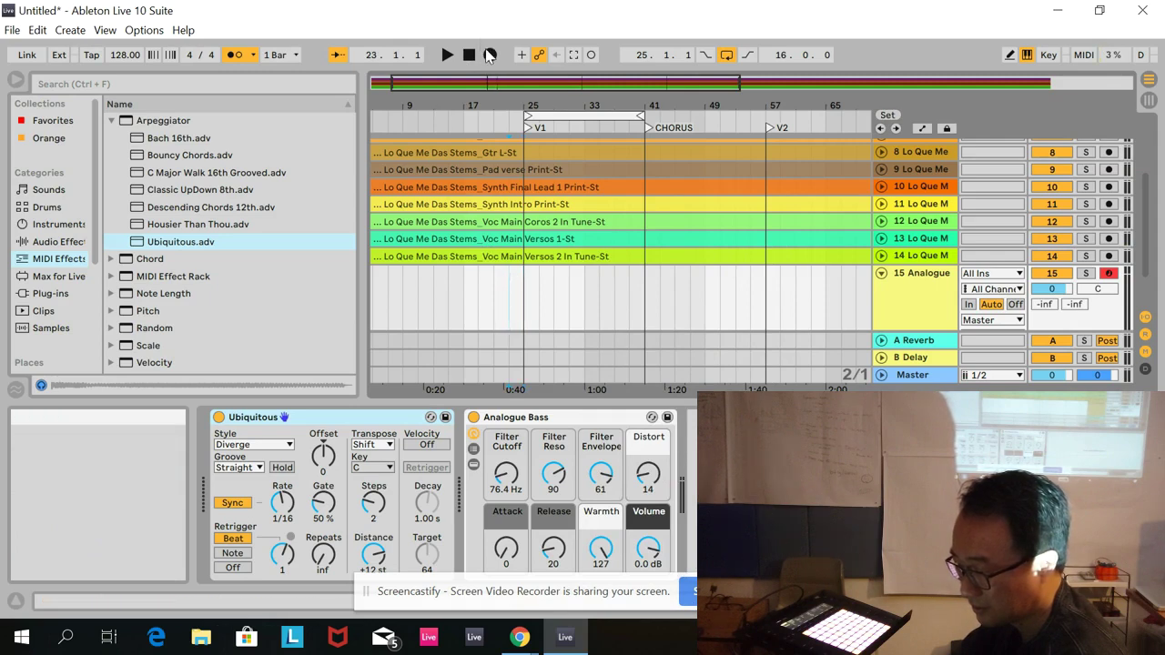
pyautogui.click(490, 55)
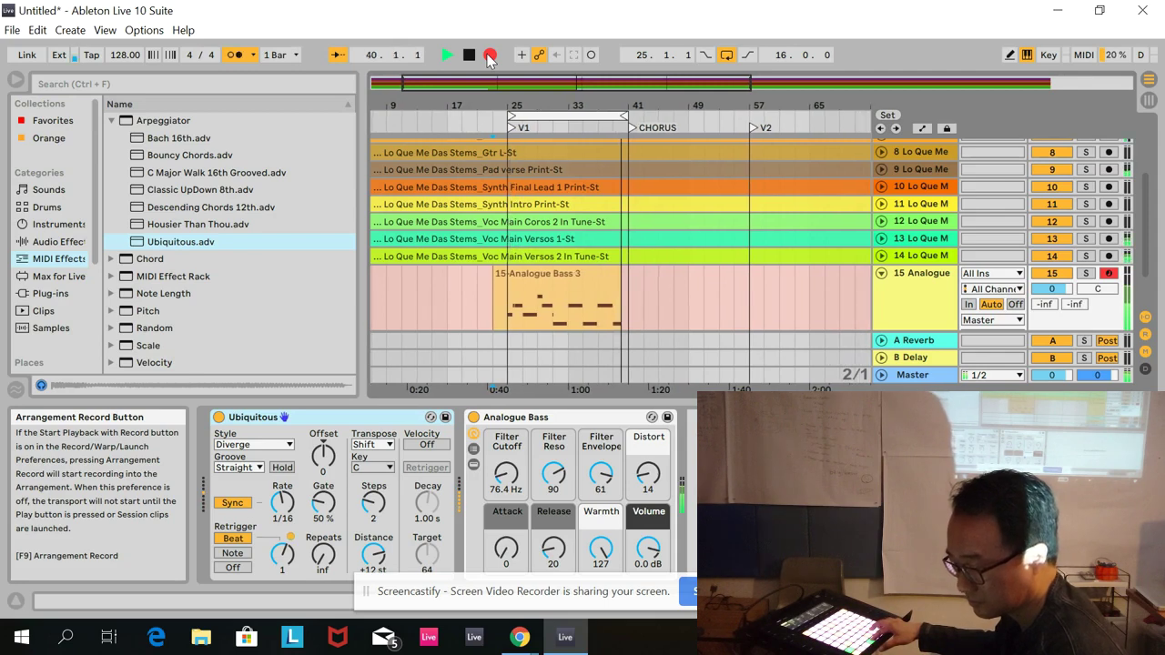
pyautogui.press('space')
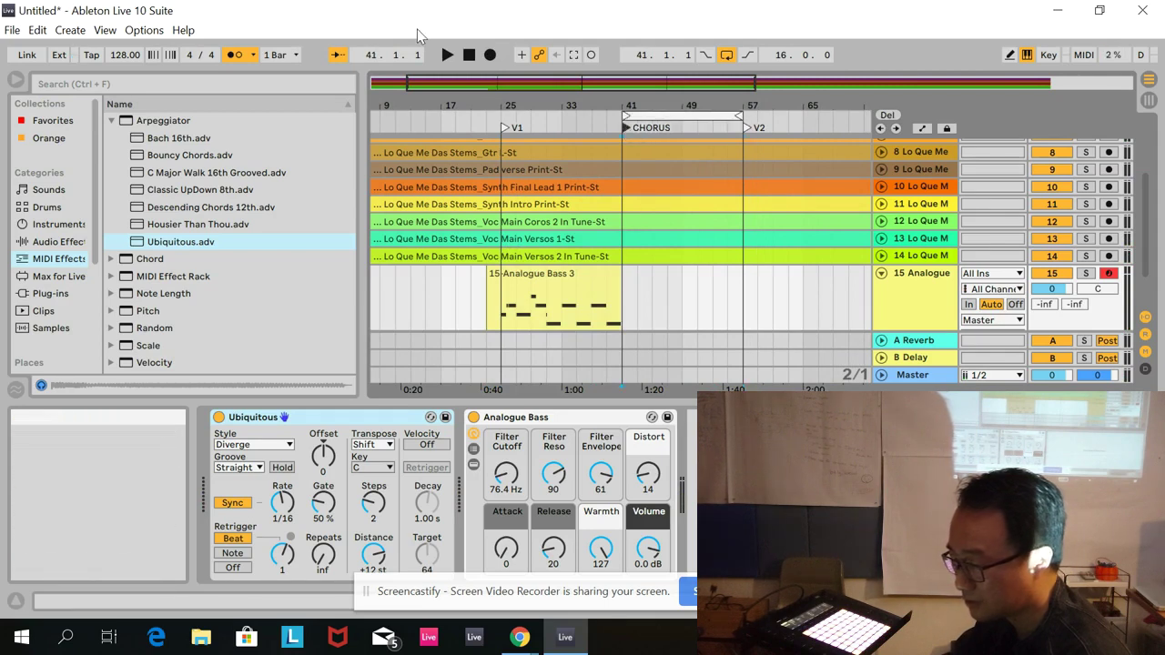
# Loop the CHORUS section from bar 41 to bar 57 and record bass on track 15 to about bar 48
pyautogui.click(490, 55)
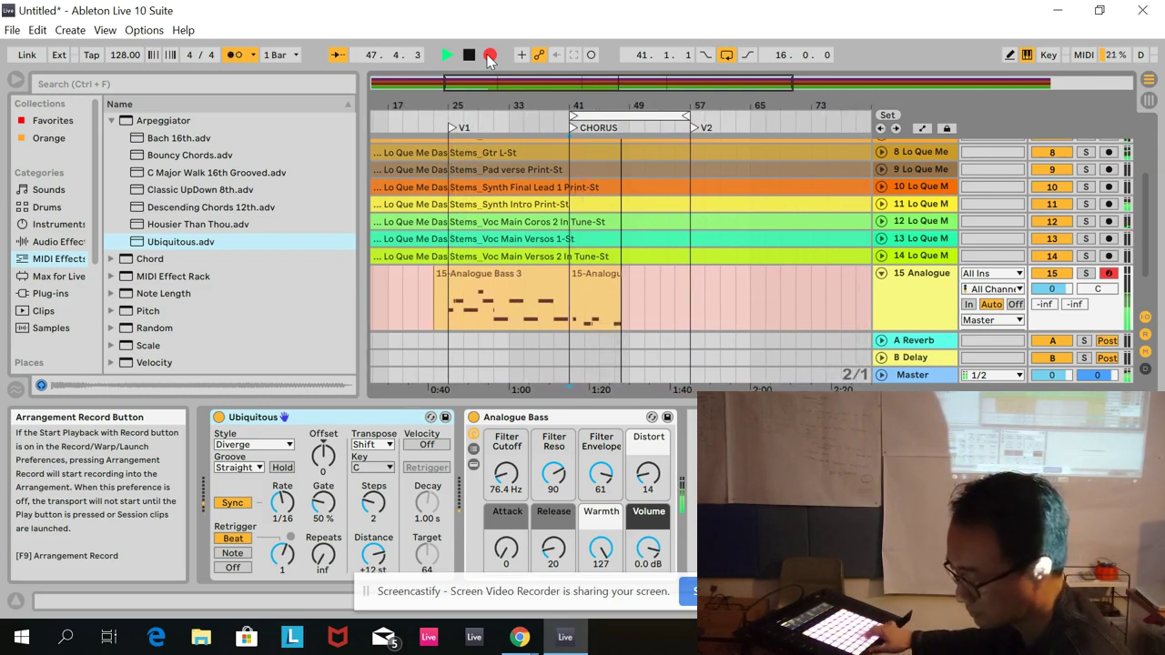
pyautogui.press('space')
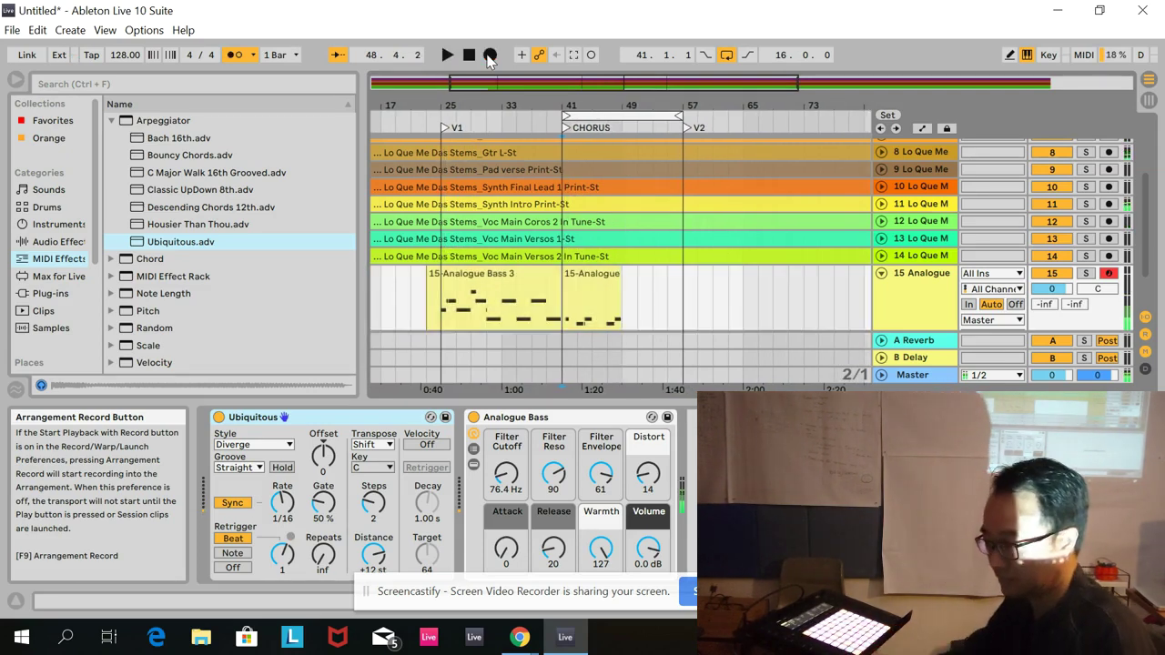
# Fold the Analogue Bass track and insert a new, folded MIDI track below it
pyautogui.click(881, 273)
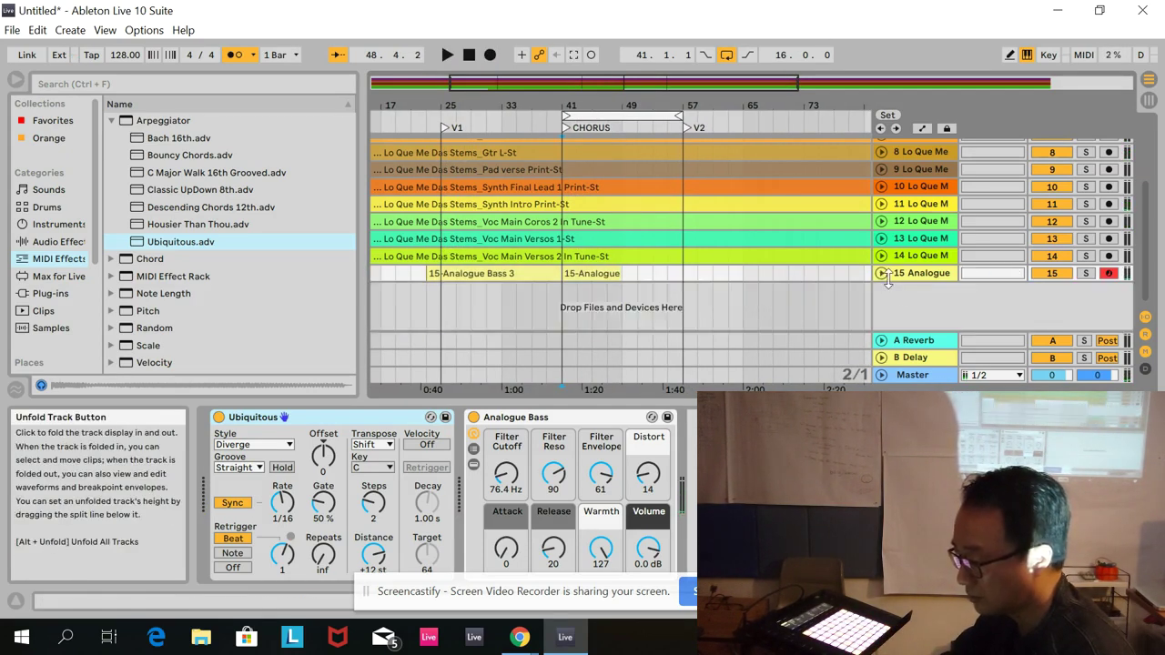
pyautogui.rightClick(901, 300)
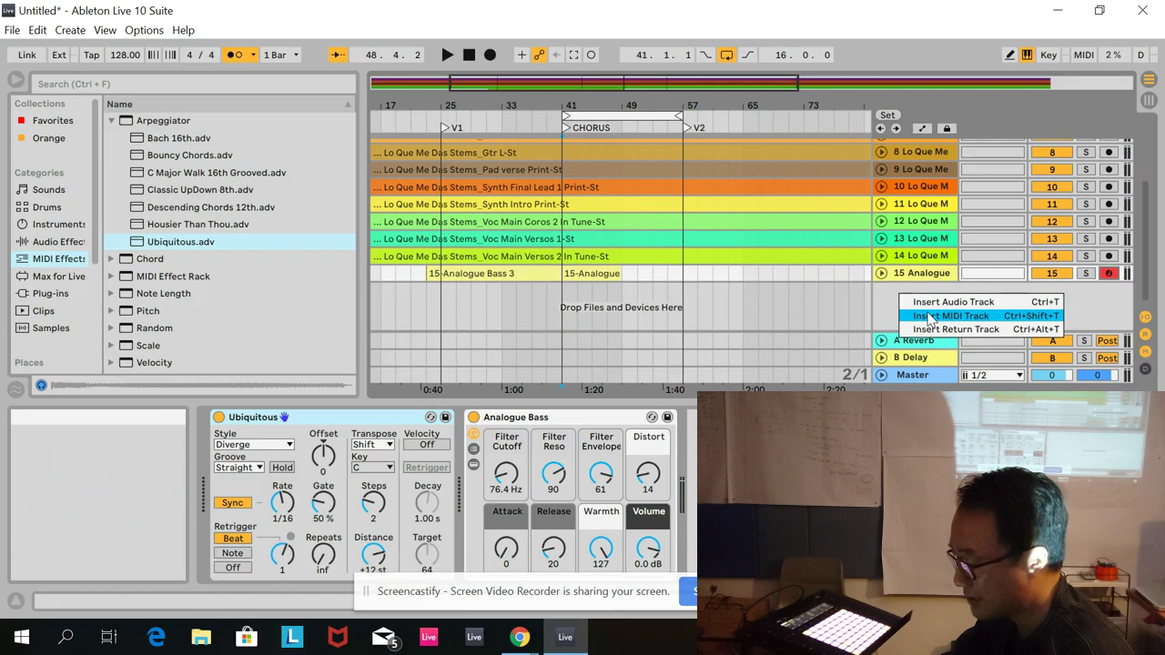
pyautogui.click(928, 316)
pyautogui.click(881, 261)
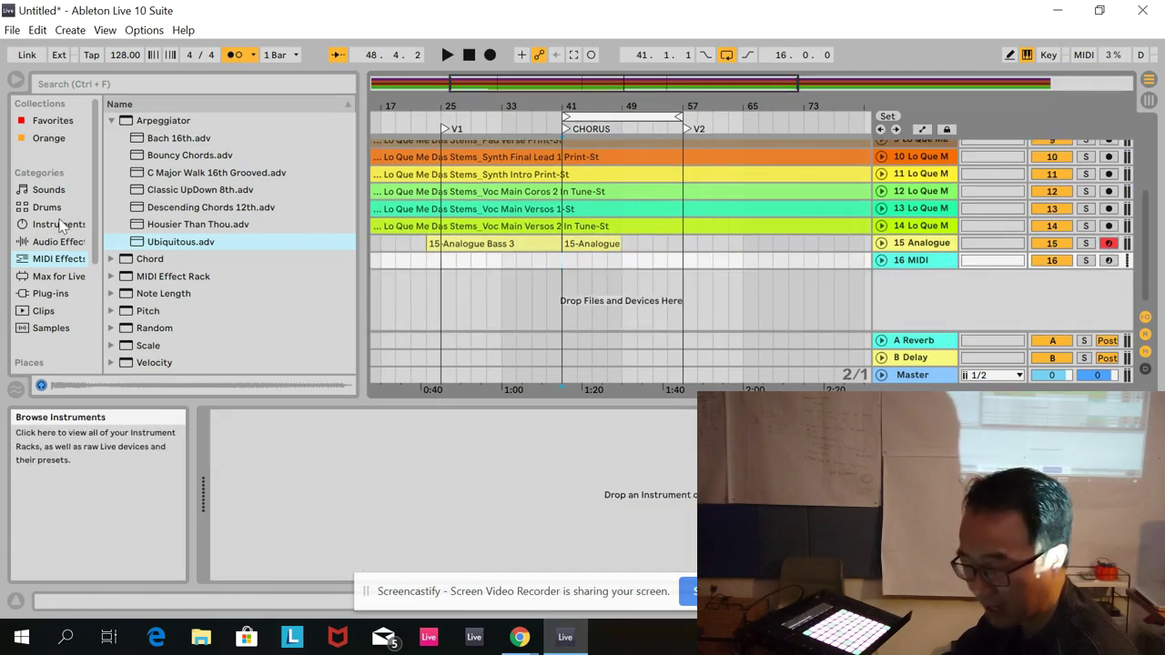
# Search the browser's Samples category for "house"
pyautogui.moveTo(92, 255); pyautogui.dragTo(93, 263)
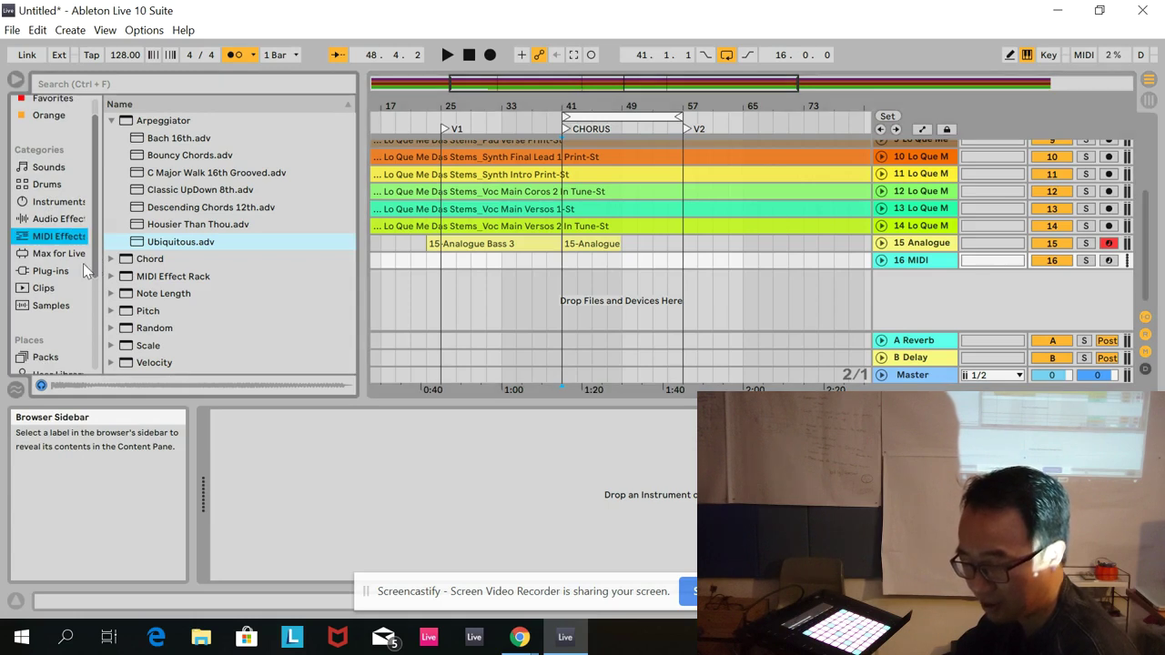
pyautogui.click(51, 305)
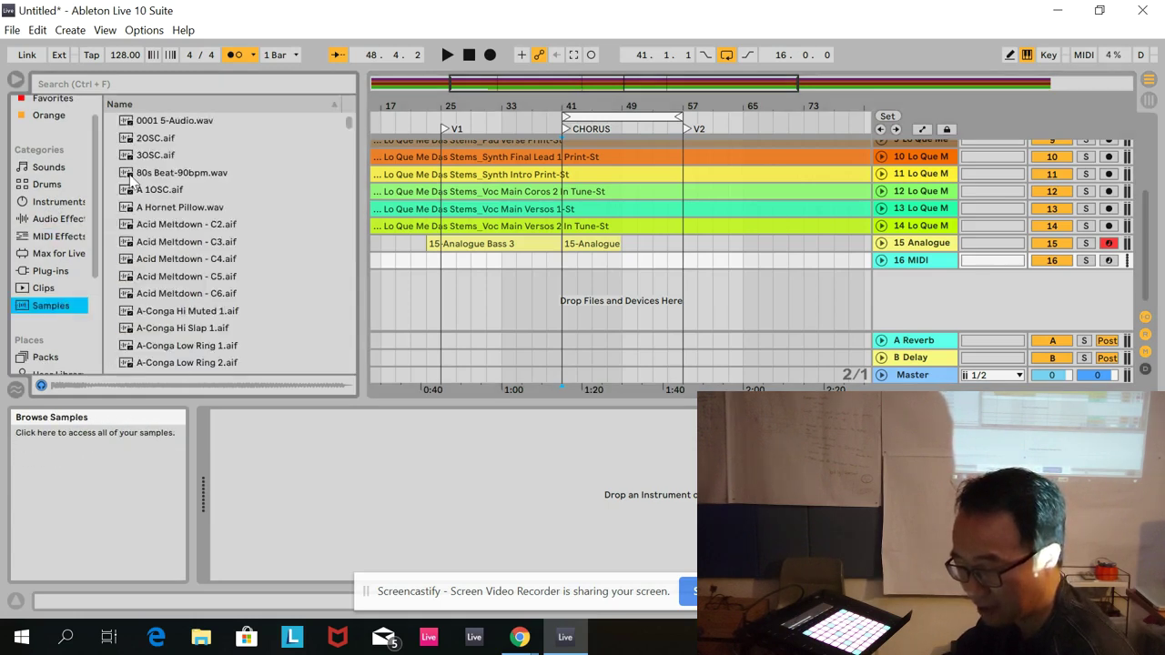
pyautogui.click(174, 88)
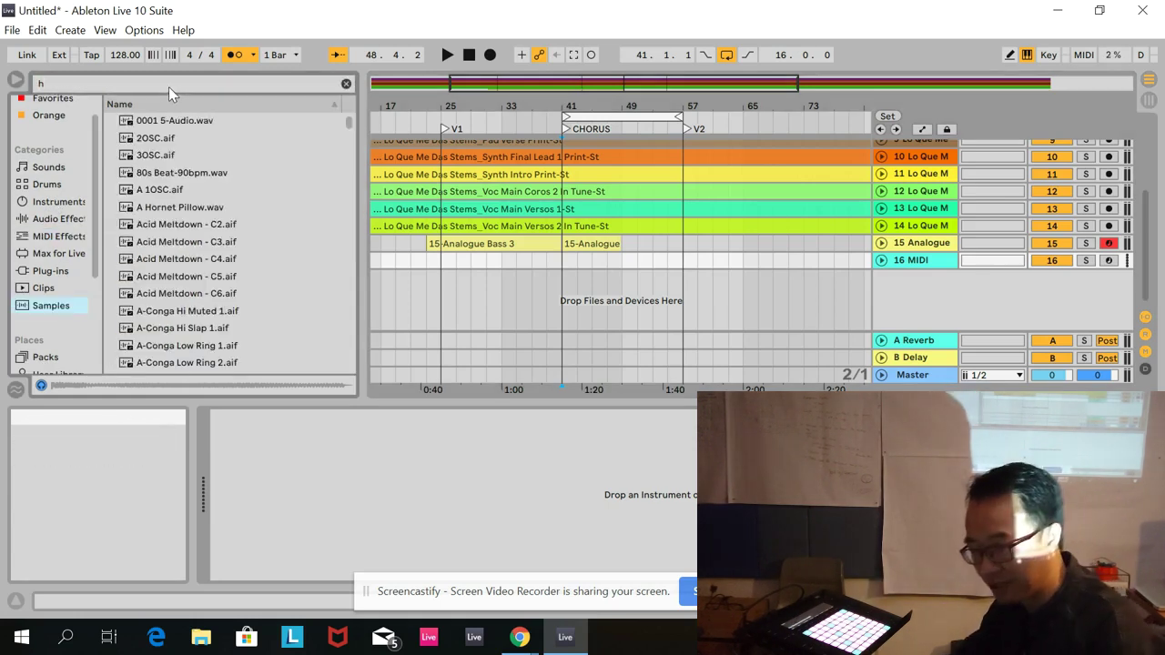
pyautogui.write('hours')
pyautogui.press('BackSpace')
pyautogui.press('BackSpace')
pyautogui.write('se')
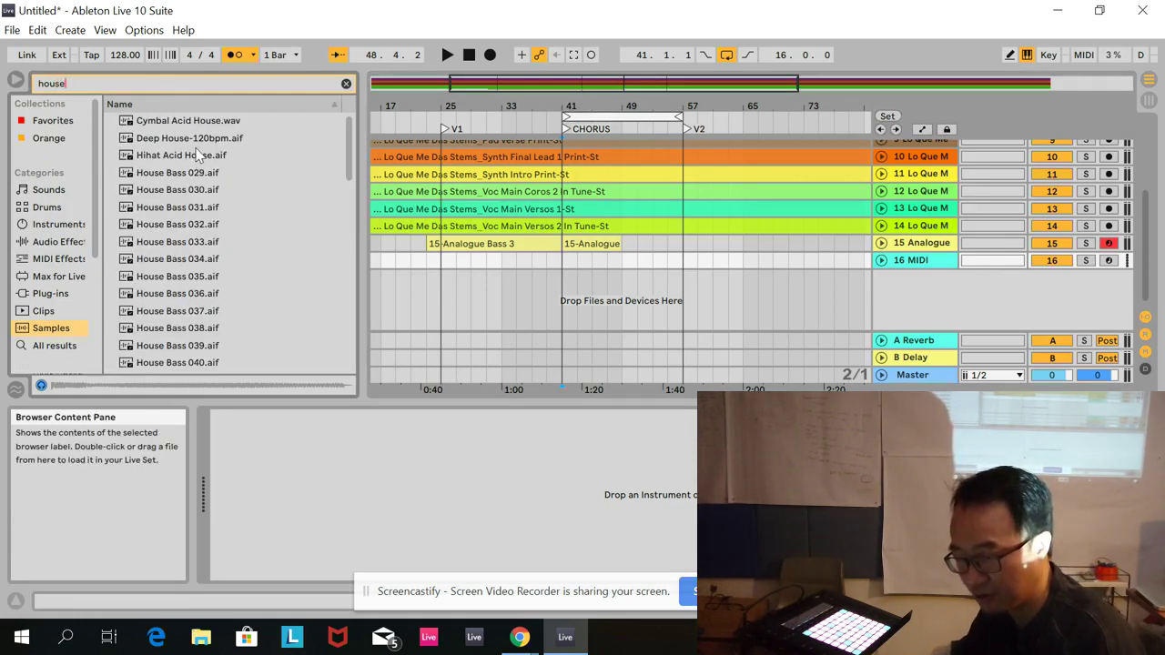
# Add the House Beat Acid 02 123bpm.aif loop at bar 25 on a new audio track below track 16
pyautogui.scroll(-13, 210, 205)
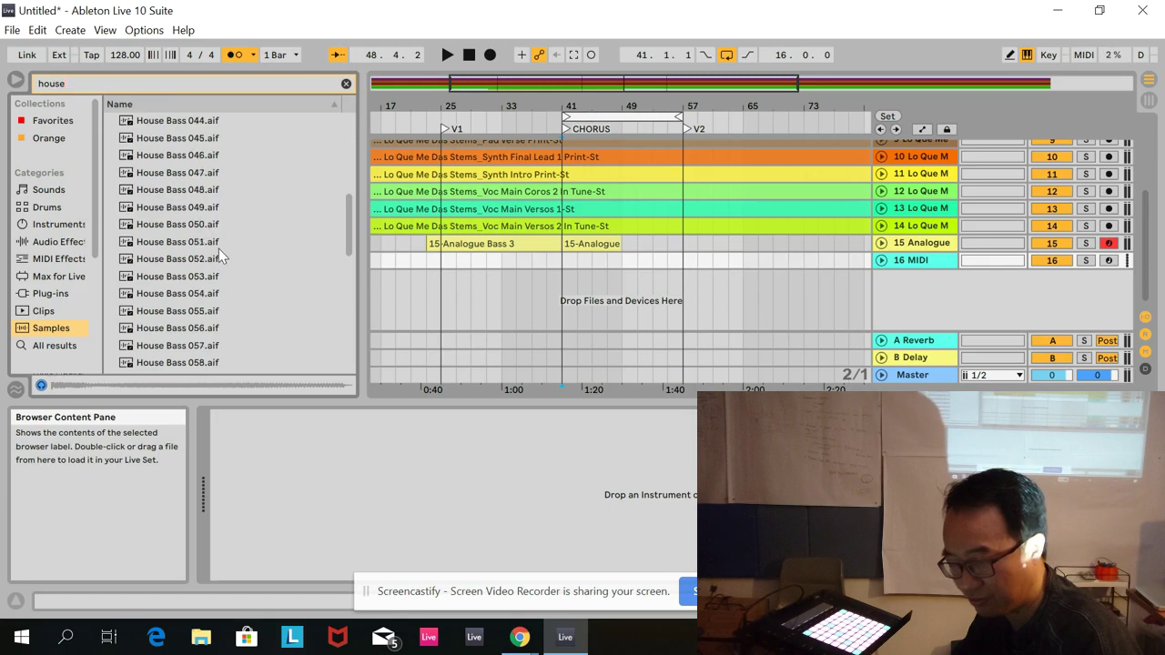
pyautogui.scroll(-4, 227, 264)
pyautogui.click(229, 207)
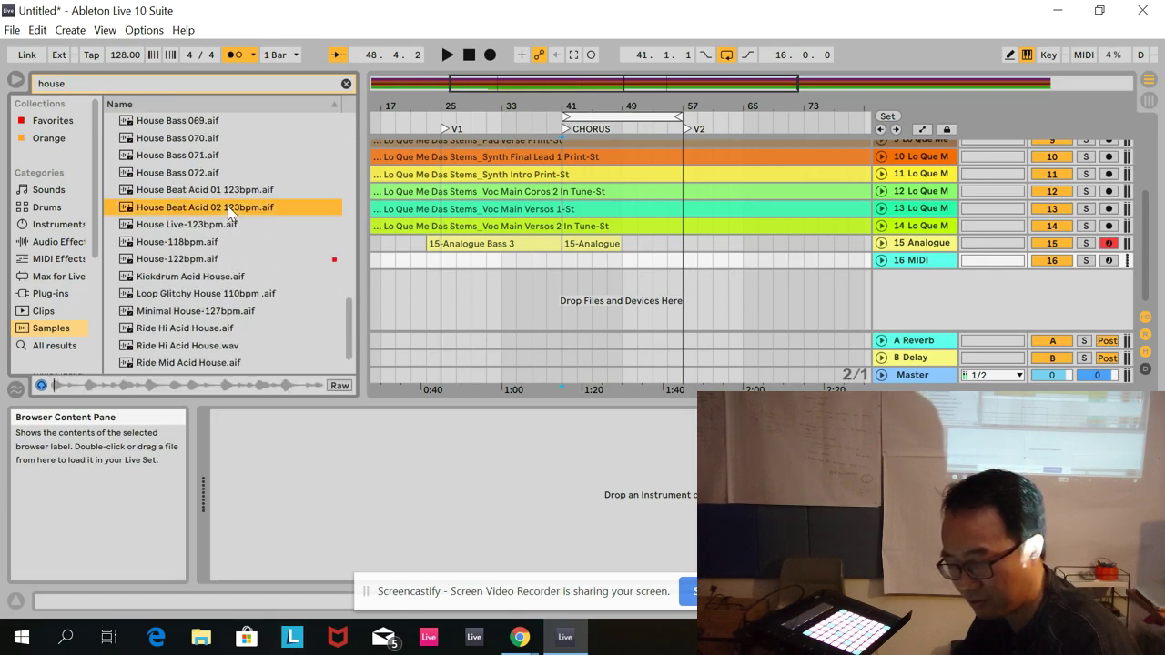
pyautogui.moveTo(232, 211); pyautogui.dragTo(455, 271)
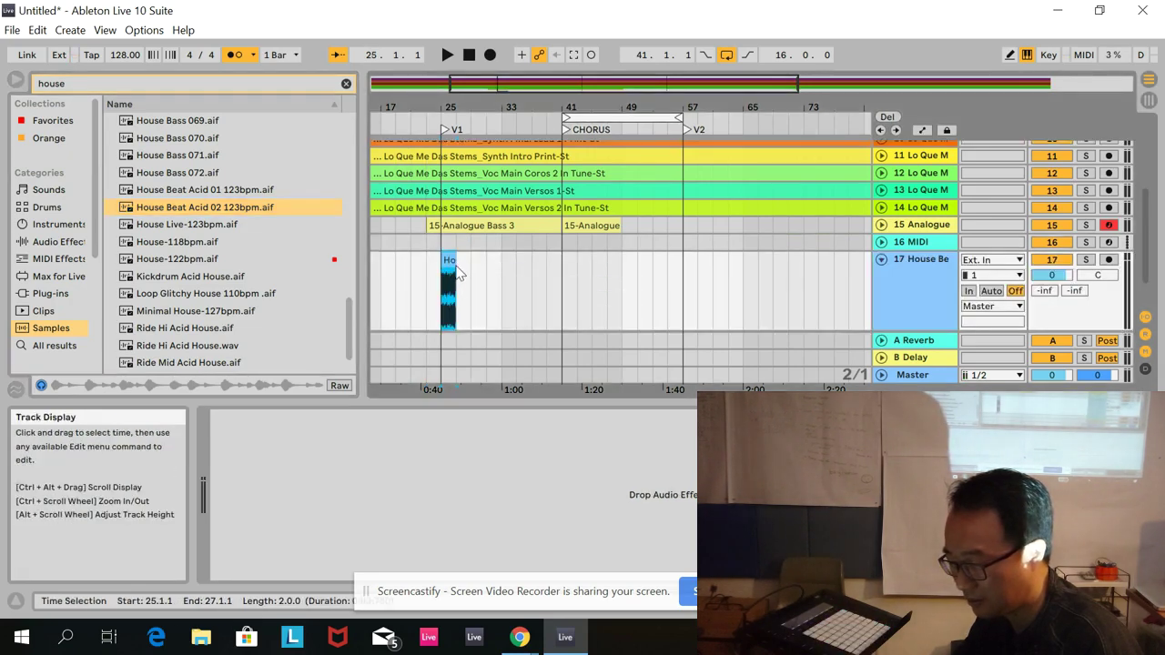
# Repeat the house beat clip up to bar 41 and, while playing V1, lower track 17's volume to -9.1 dB
pyautogui.click(1065, 278)
pyautogui.moveTo(1067, 280); pyautogui.dragTo(1066, 284)
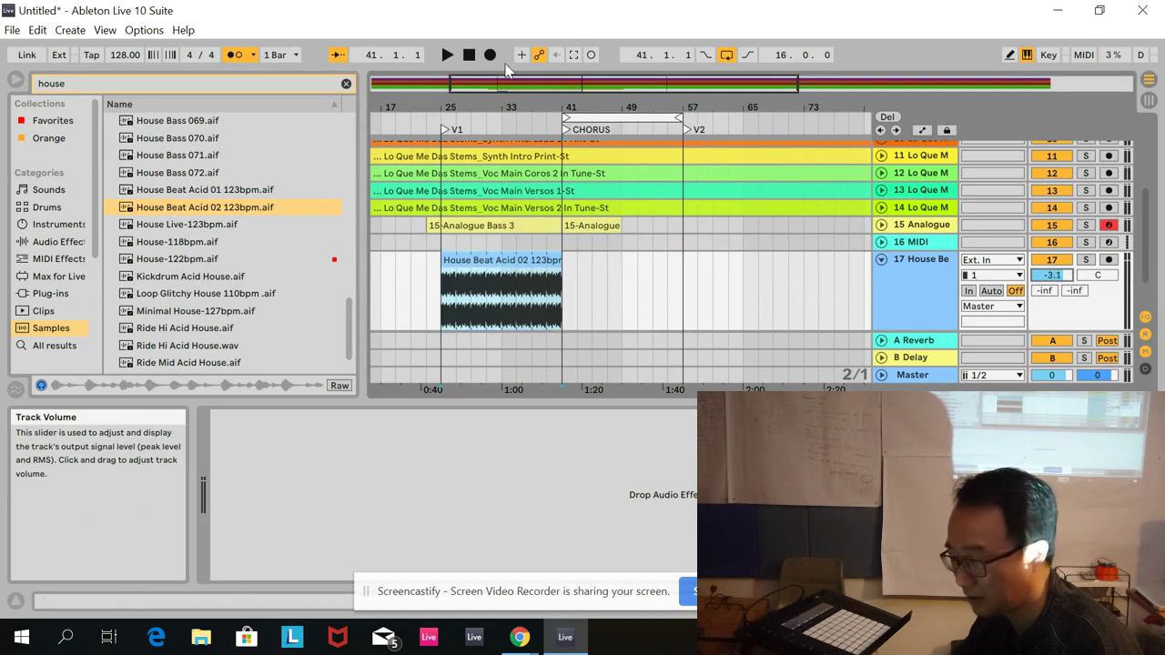
pyautogui.click(447, 55)
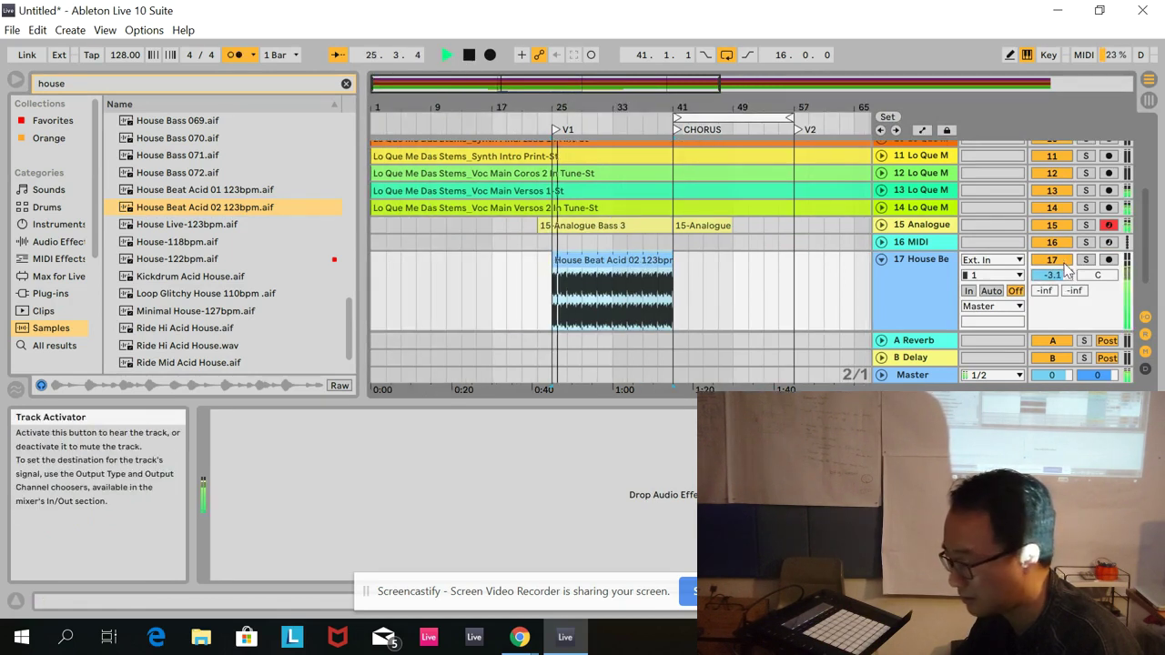
pyautogui.moveTo(1054, 275); pyautogui.dragTo(1054, 281)
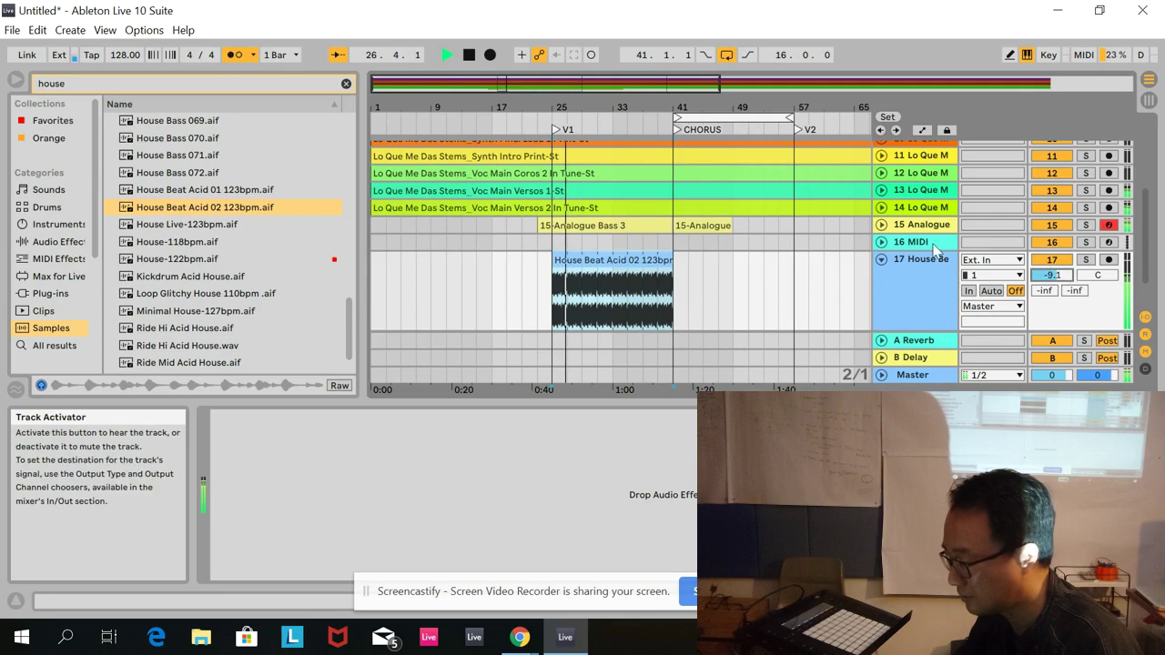
# Unfold tracks 15 and 16 and lower the Analogue Bass track's volume to -9.2 dB
pyautogui.click(882, 242)
pyautogui.click(882, 224)
pyautogui.moveTo(1056, 241); pyautogui.dragTo(1061, 249)
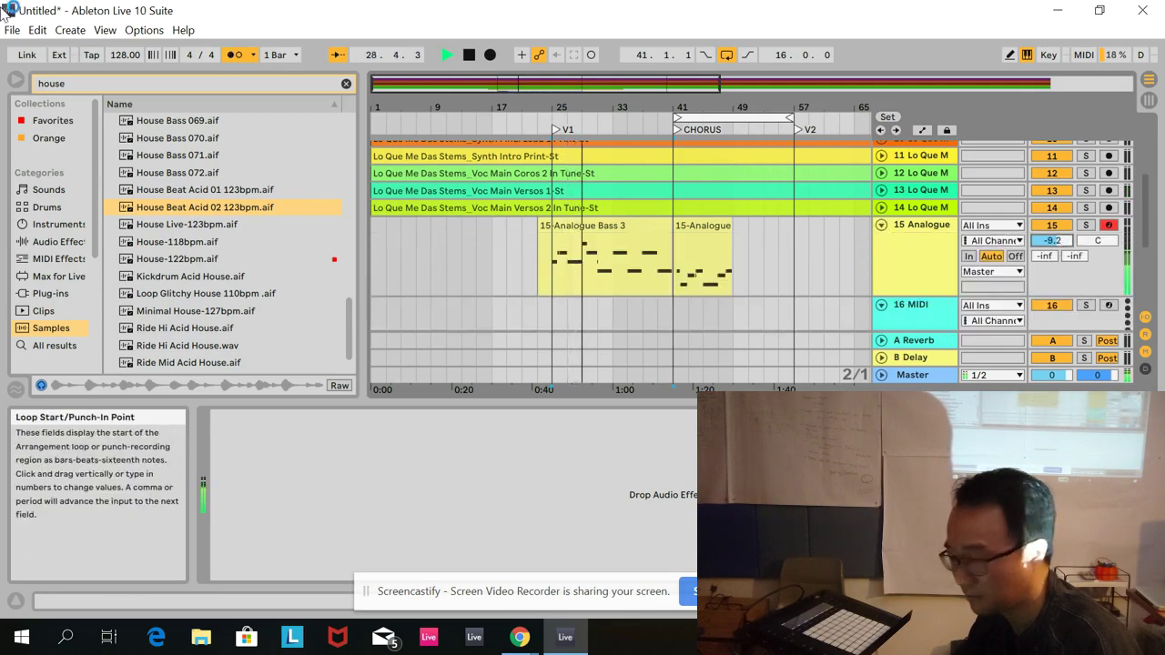
# Turn off the metronome, fold tracks 15 and 16 again and stop playback
pyautogui.click(234, 54)
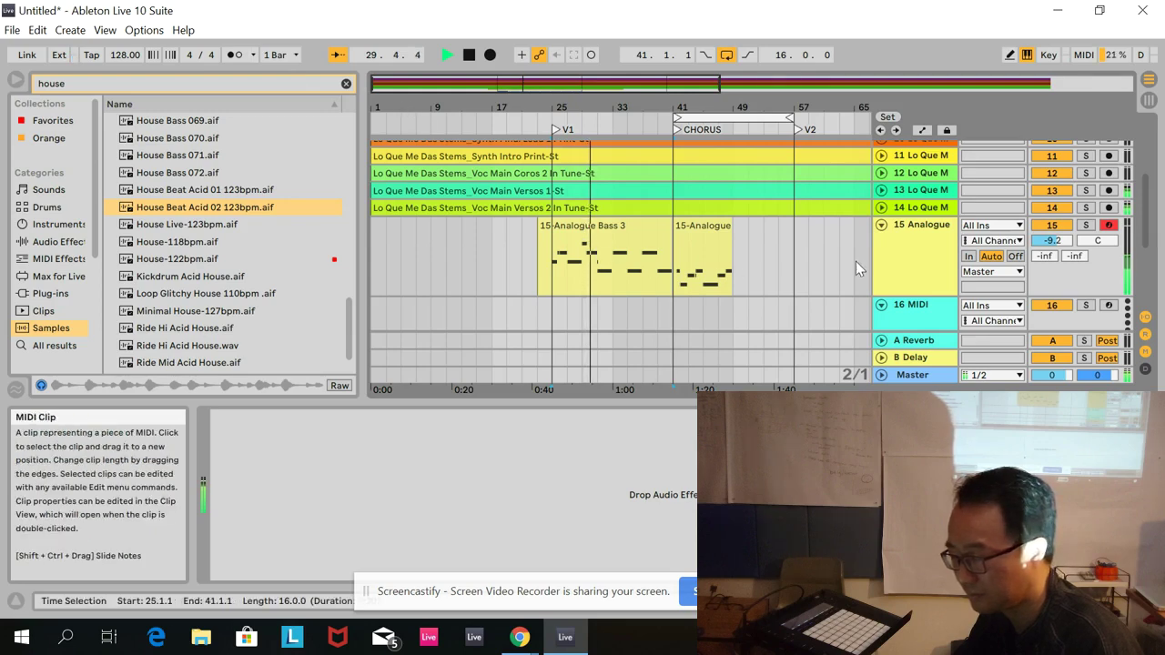
pyautogui.click(881, 224)
pyautogui.click(881, 242)
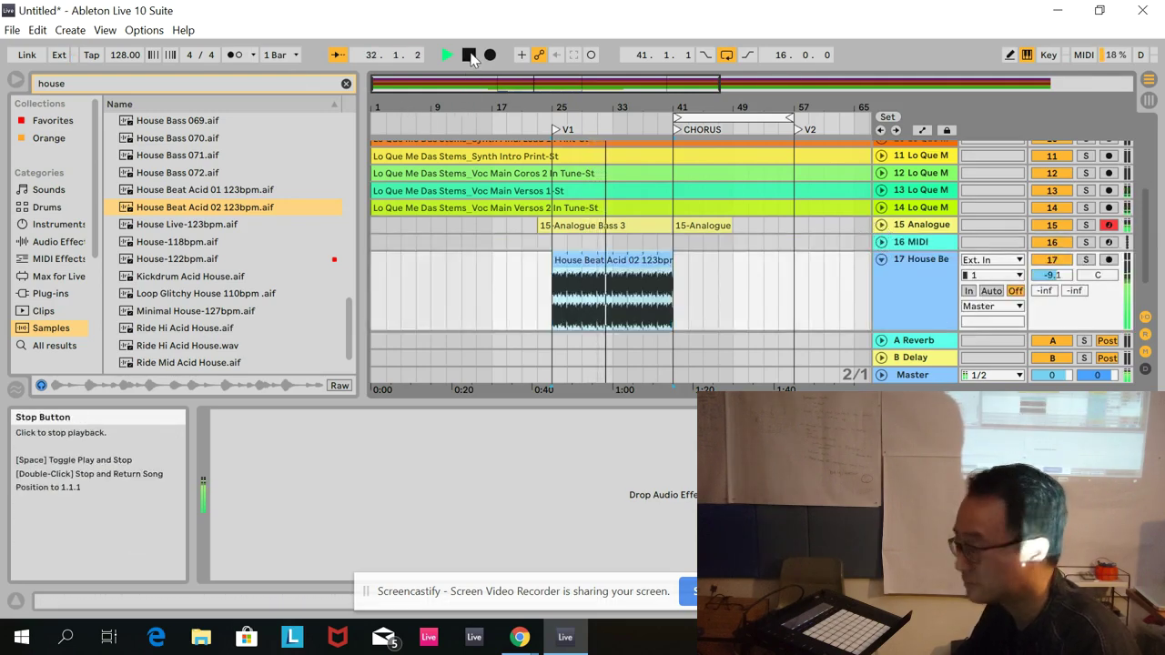
pyautogui.click(470, 59)
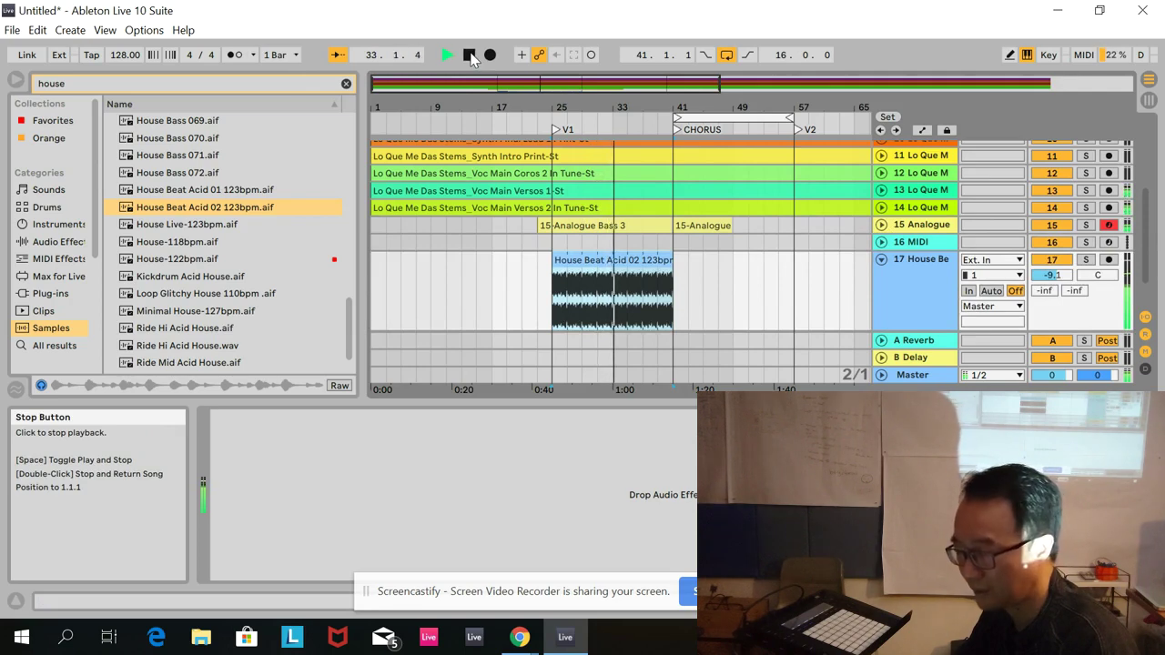
# Switch to the lesson presentation in Chrome and reveal the third point on the "Stage 2: Explore the Music" slide
pyautogui.moveTo(524, 639)
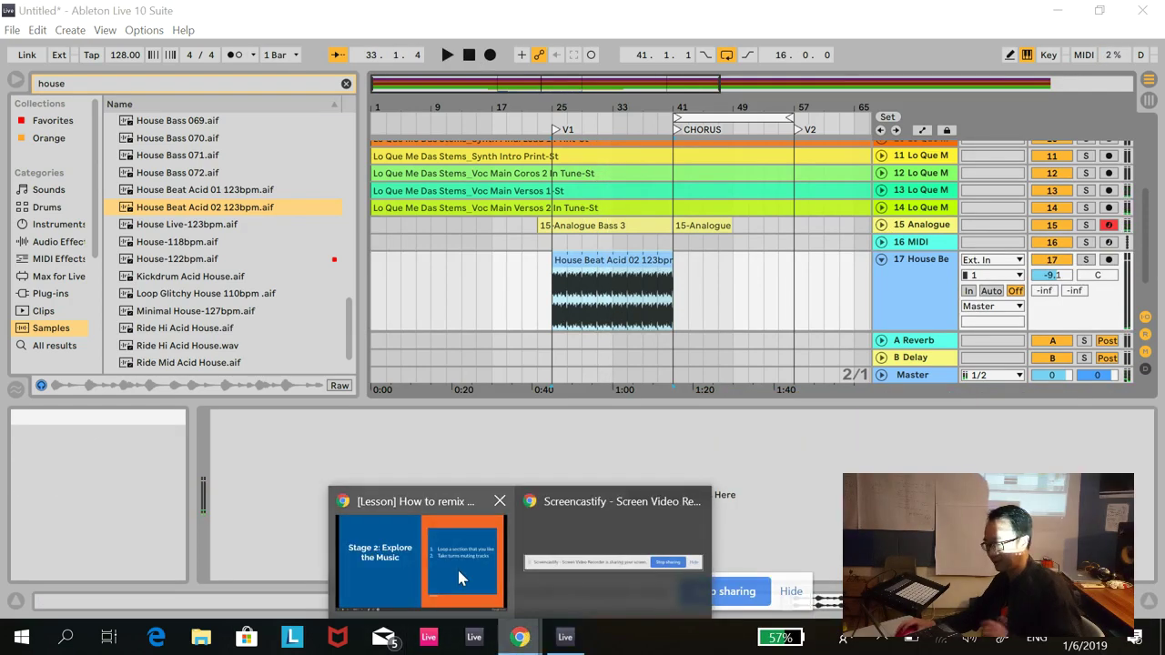
pyautogui.click(421, 516)
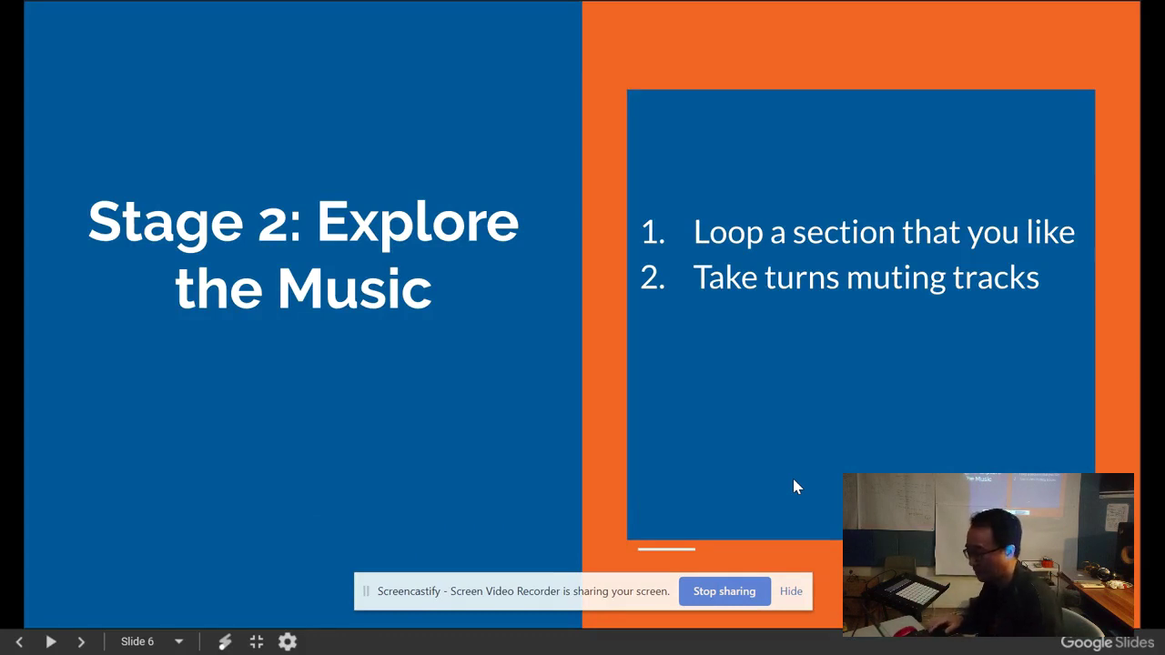
pyautogui.press('Right')
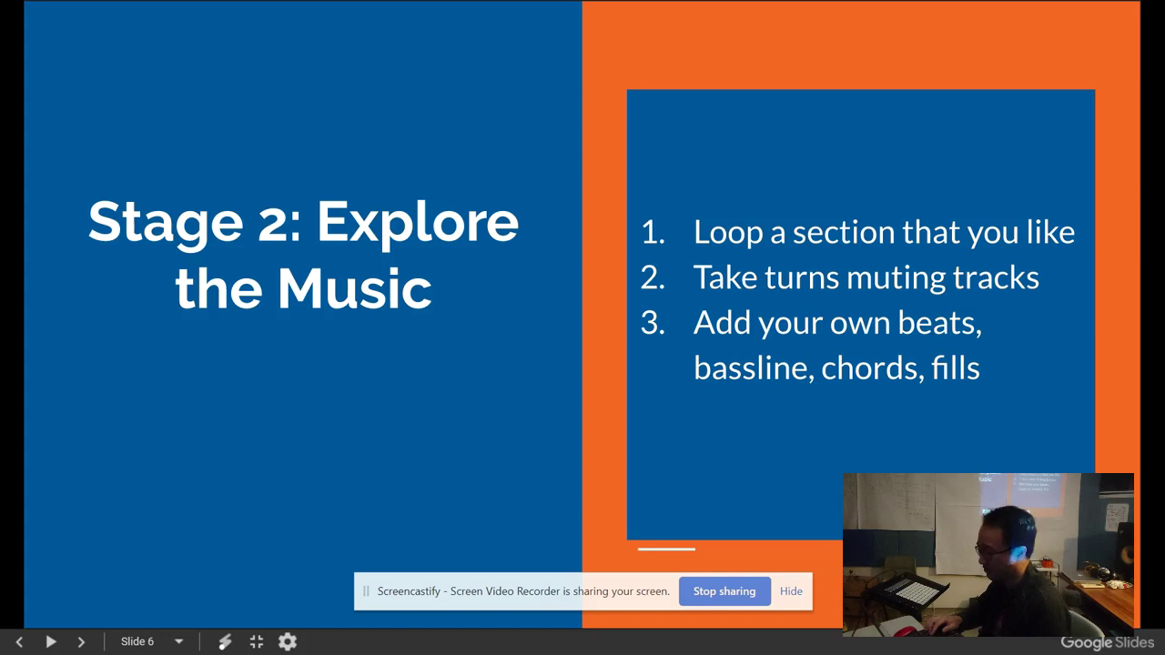
pyautogui.press('Right')
pyautogui.press('Left')
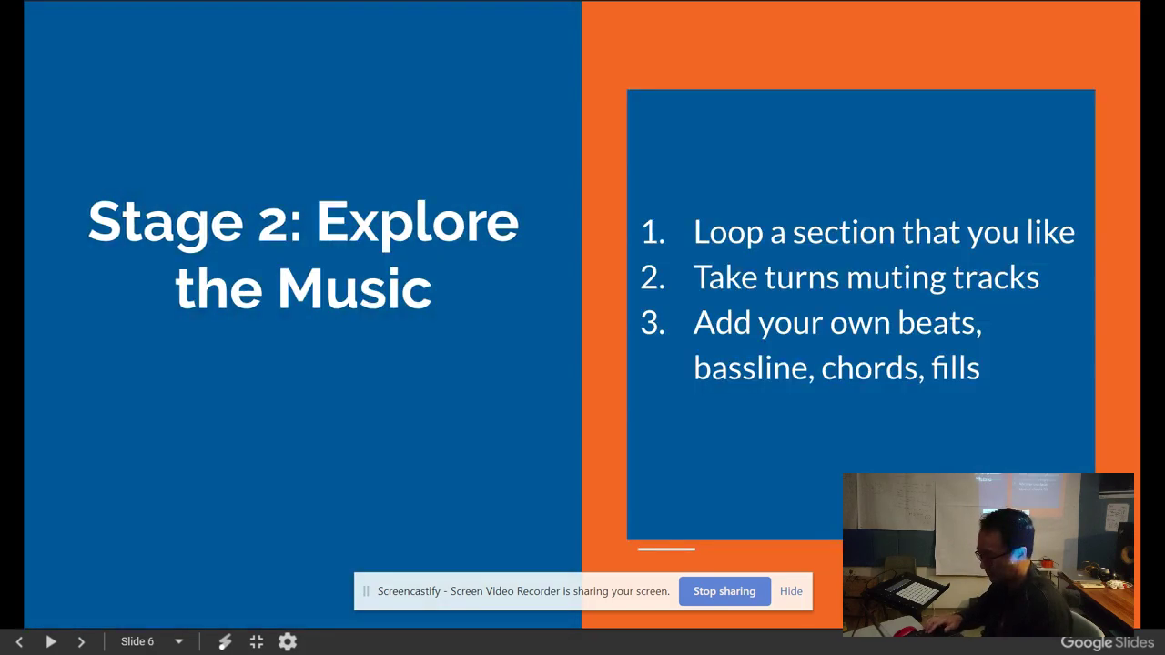
# Advance the presentation to the "Stage 3: Create an arrangement" slide and reveal its first two points
pyautogui.press('Left')
pyautogui.press('Right')
pyautogui.press('Right')
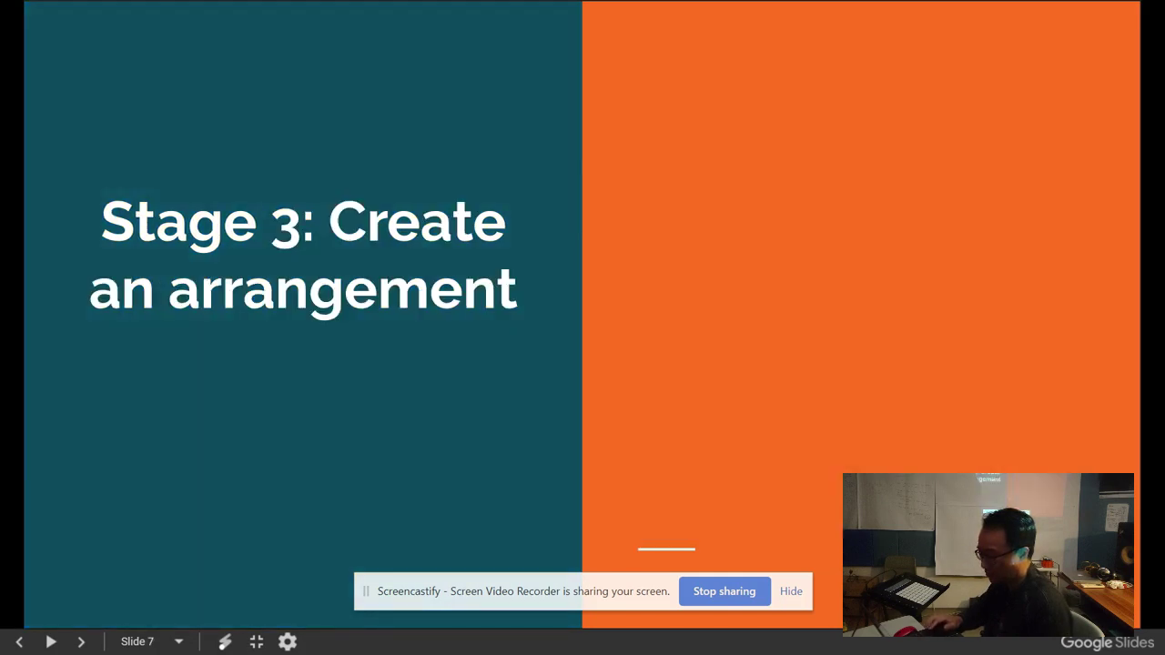
pyautogui.press('Right')
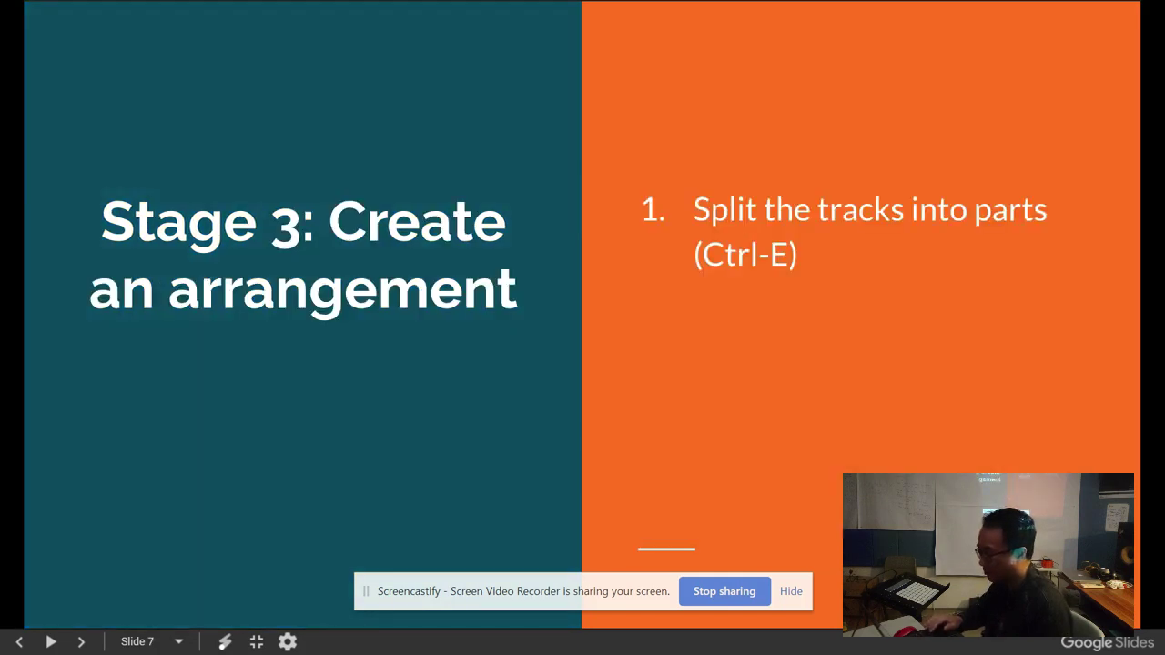
pyautogui.press('Right')
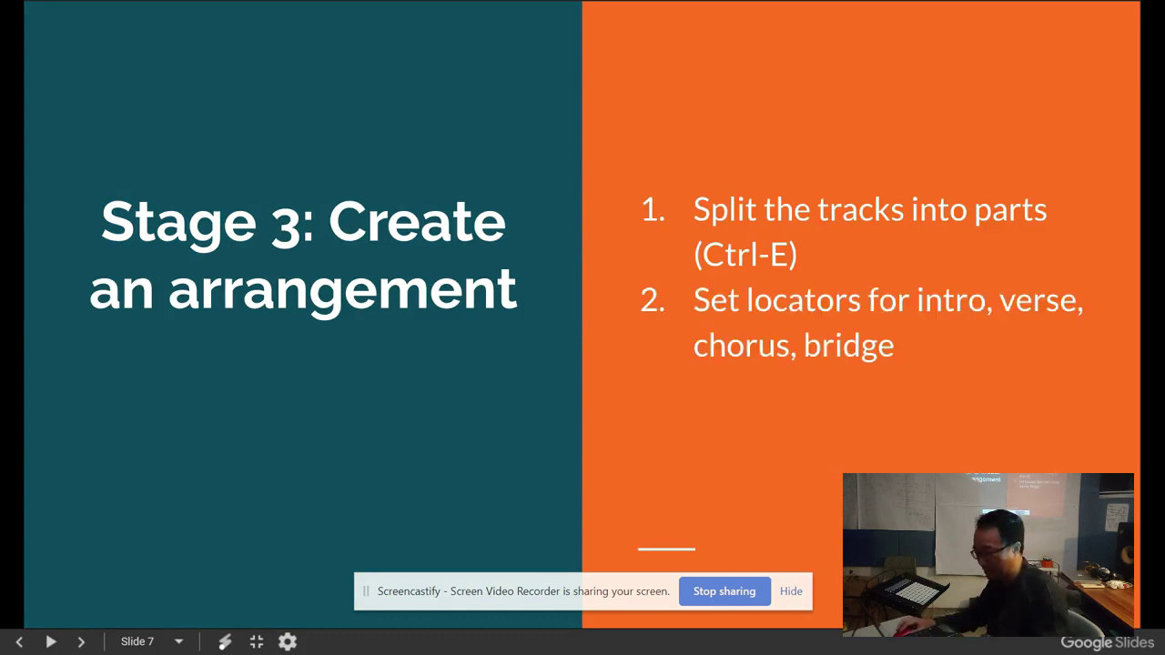
# Switch to Ableton Live, unfold track 3 and split its Arp Synthh clip at bars 41 and 57
pyautogui.hotkey('alt', 'Tab')
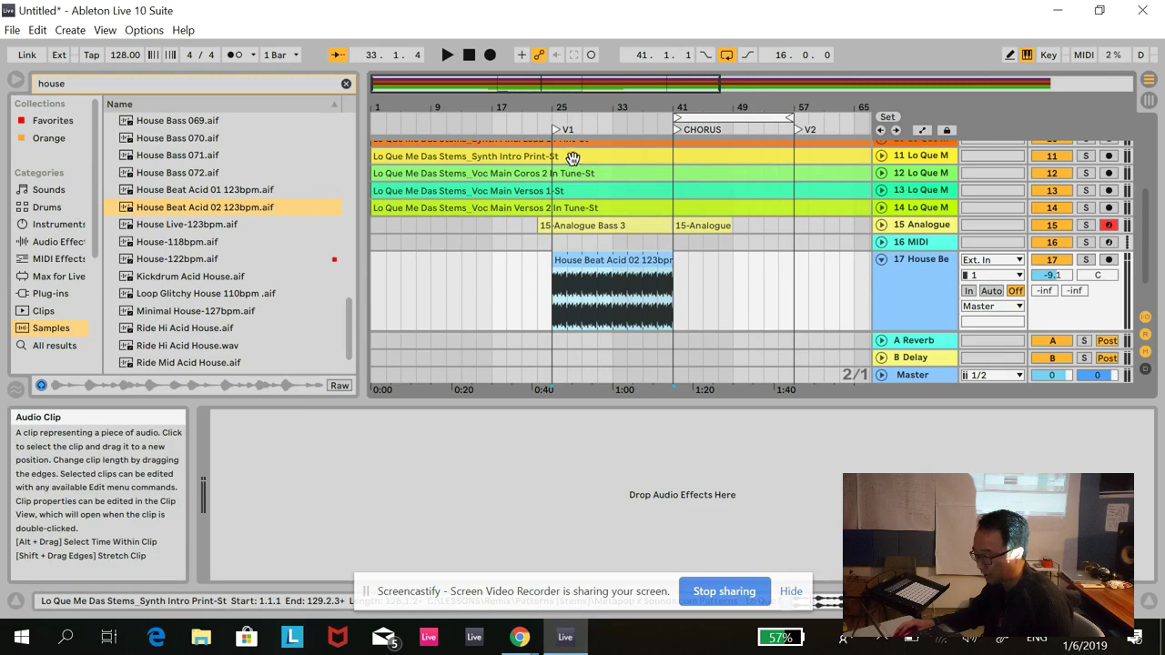
pyautogui.moveTo(684, 161); pyautogui.dragTo(687, 172)
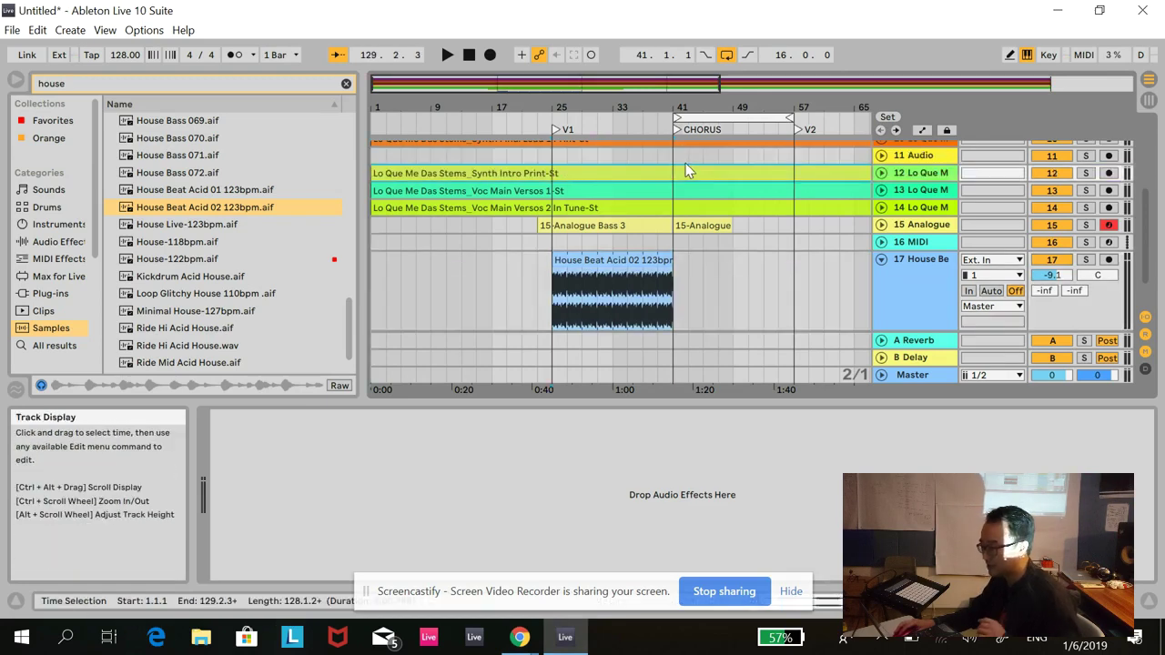
pyautogui.hotkey('ctrl', 'z')
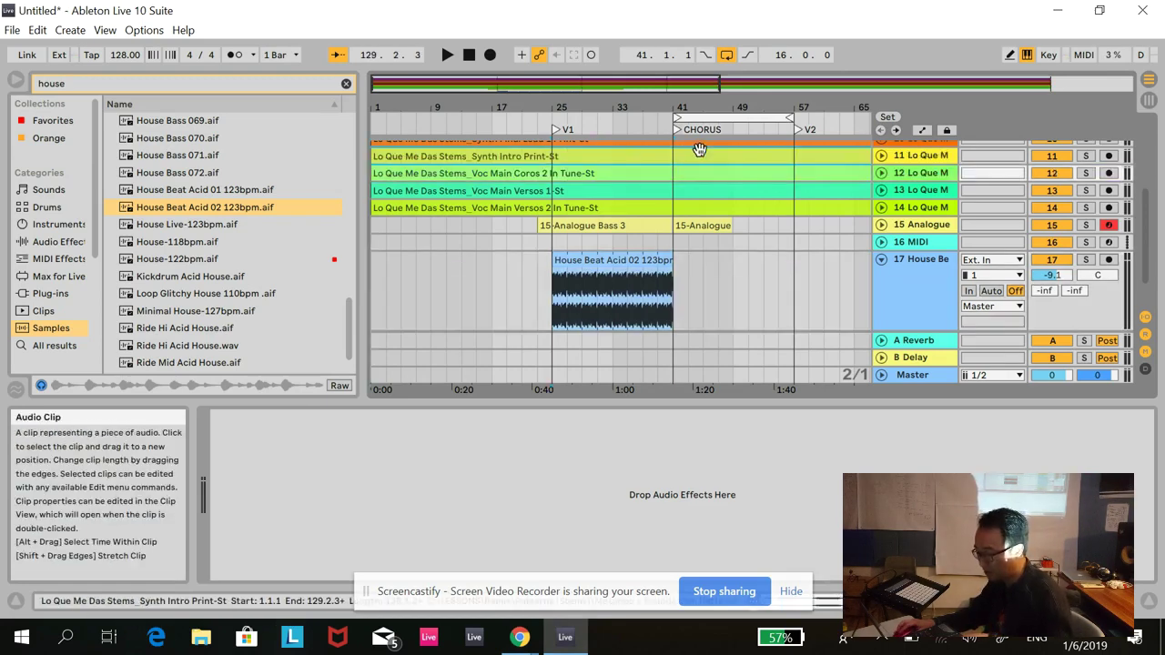
pyautogui.scroll(-1, 702, 171)
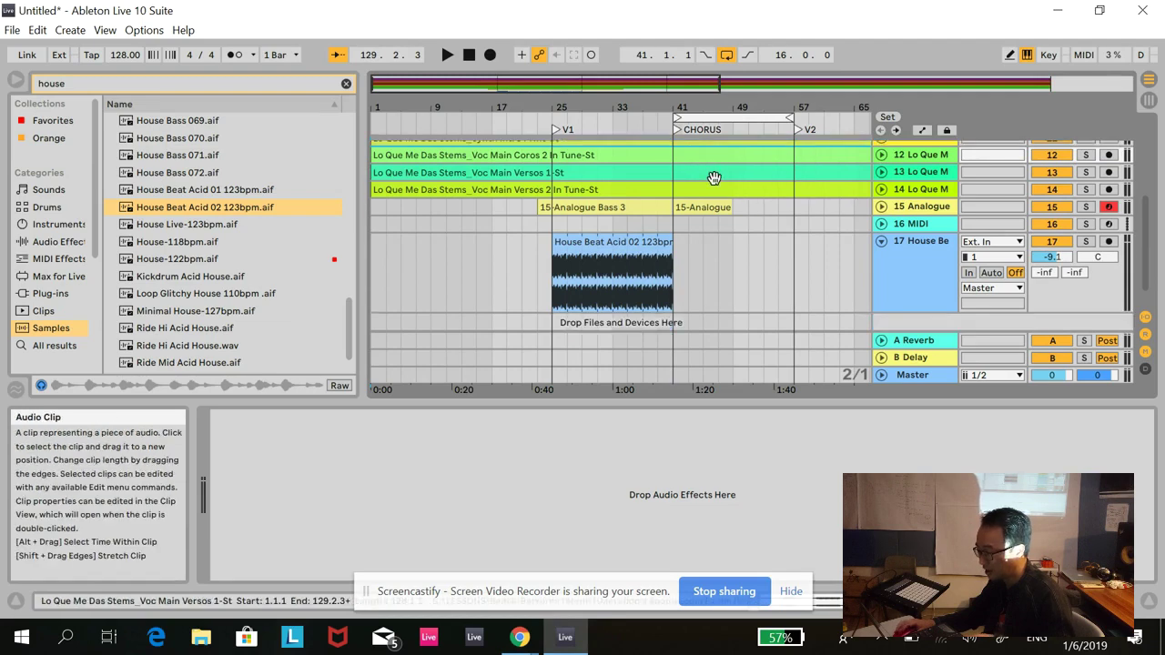
pyautogui.scroll(4, 715, 175)
pyautogui.scroll(3, 715, 175)
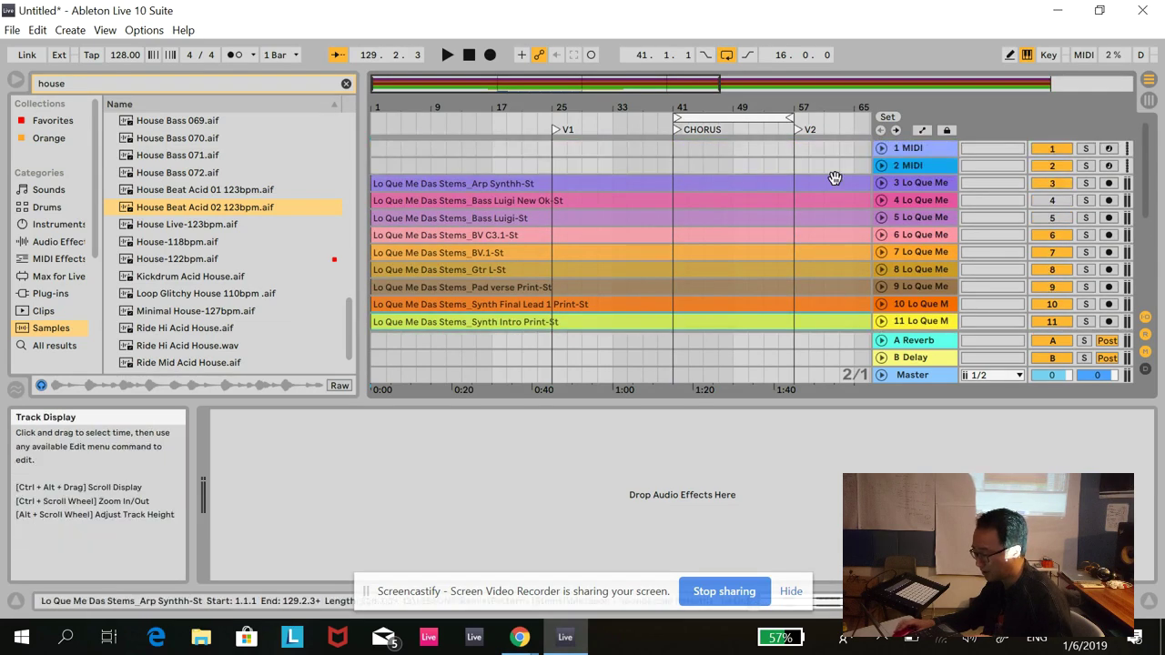
pyautogui.click(881, 183)
pyautogui.click(675, 218)
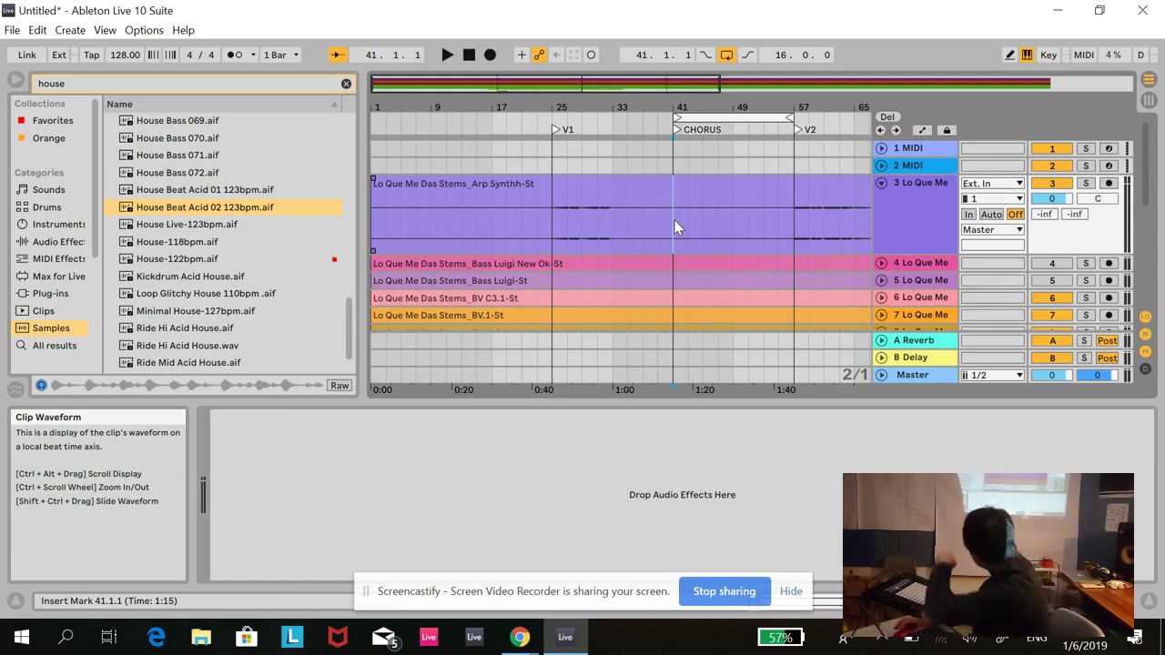
pyautogui.hotkey('ctrl', 'e')
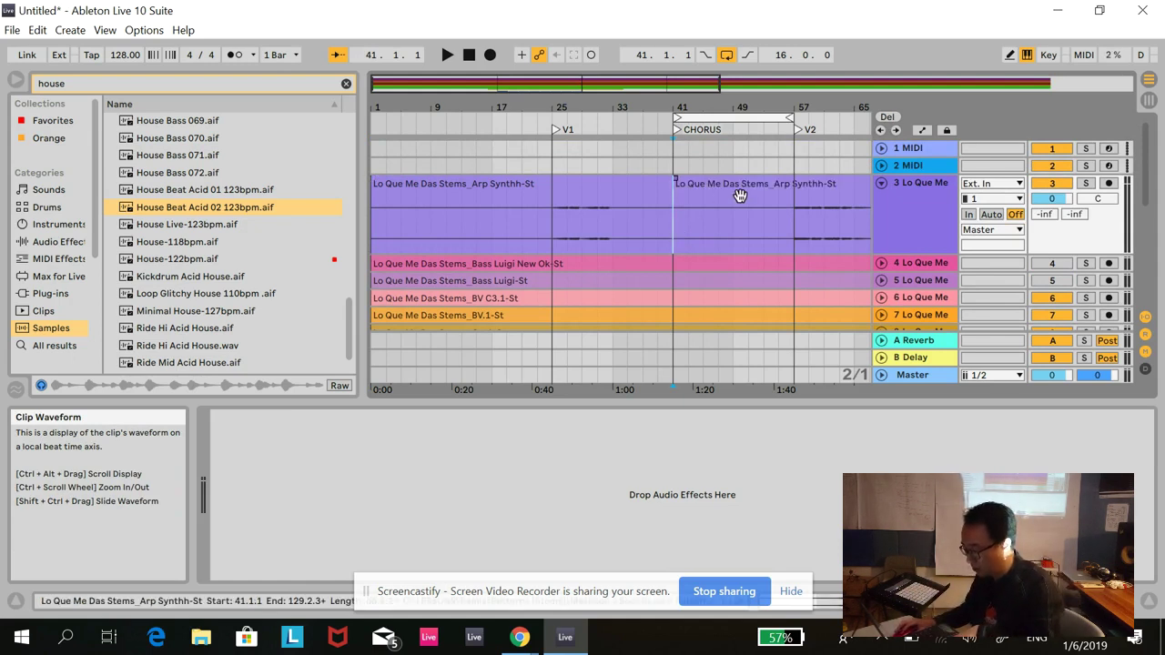
pyautogui.click(793, 235)
pyautogui.hotkey('ctrl', 'e')
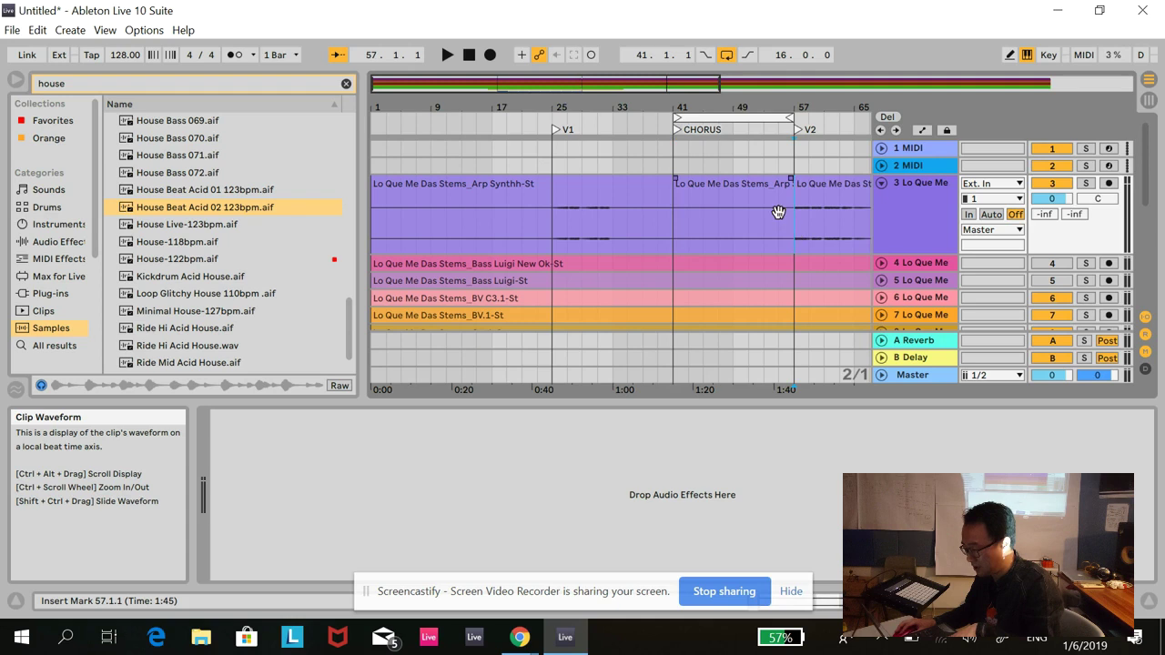
# Rename the track 3 clip between bars 41 and 57 as "Chorus"
pyautogui.click(757, 186)
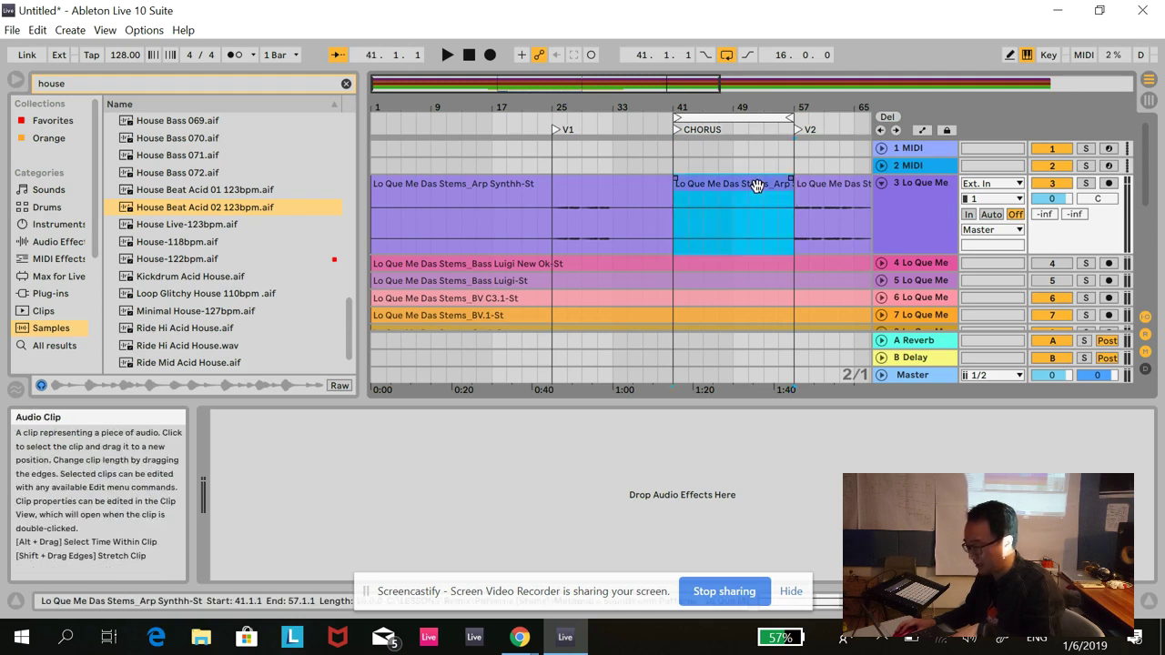
pyautogui.hotkey('ctrl', 'r')
pyautogui.click(701, 189)
pyautogui.write('CH')
pyautogui.hotkey('ctrl', 'a')
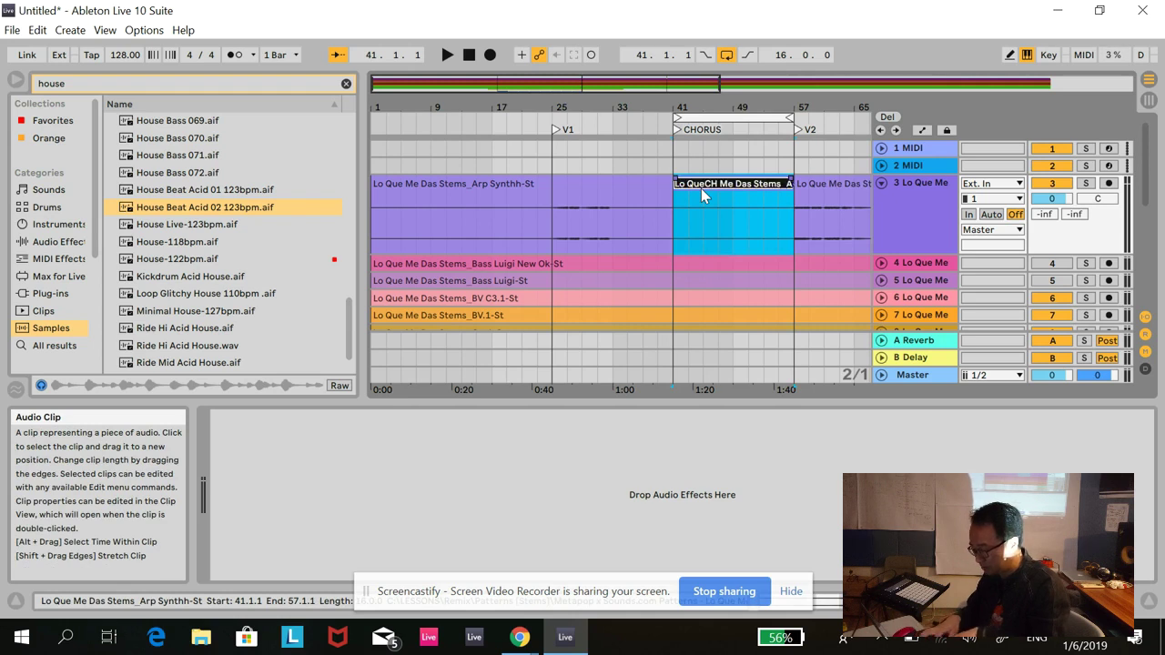
pyautogui.write('Chorus')
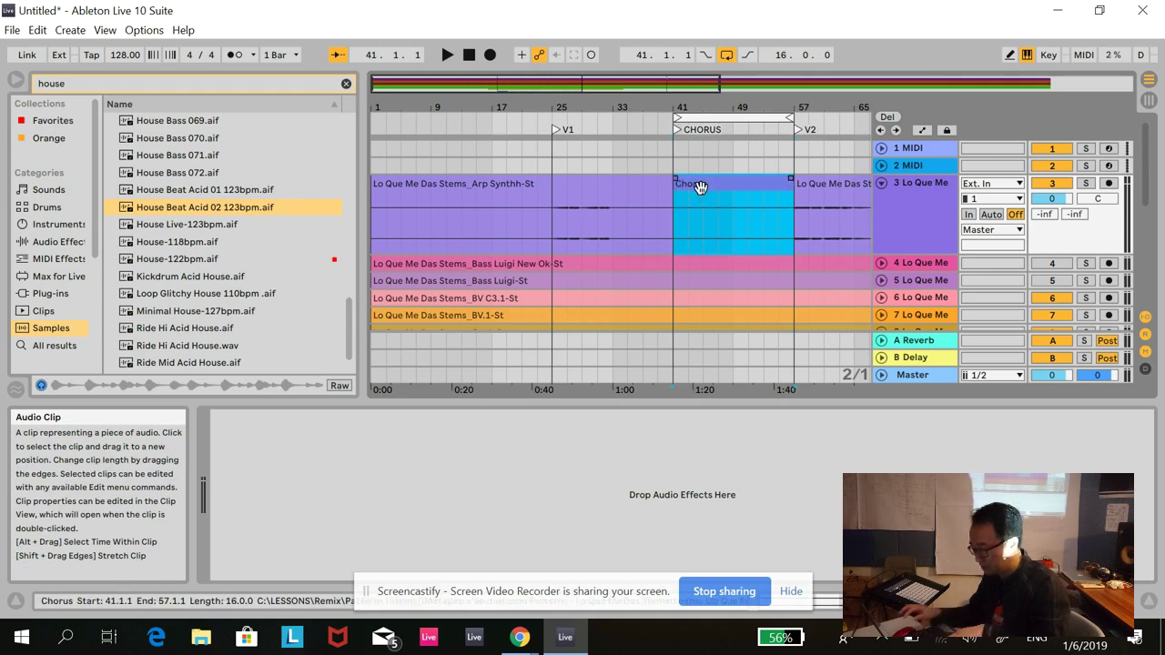
# Unfold track 4 and split its Bass Luigi New Ok clip at bars 41 and 57
pyautogui.click(720, 268)
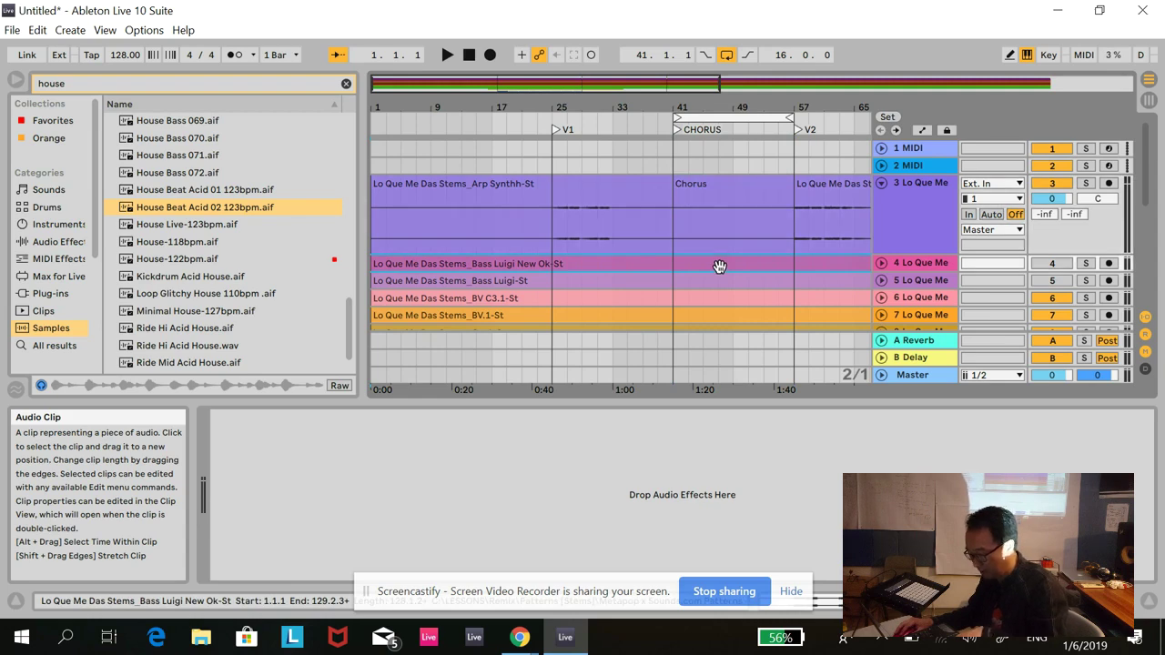
pyautogui.click(881, 263)
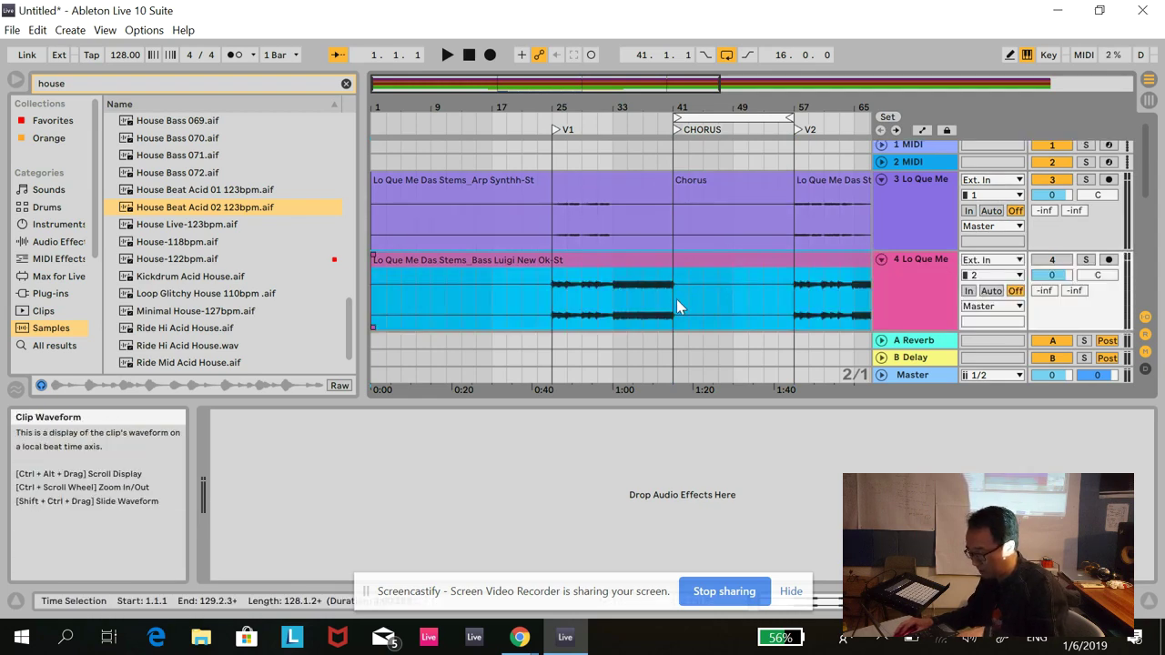
pyautogui.click(676, 298)
pyautogui.hotkey('ctrl', 'e')
pyautogui.click(791, 303)
pyautogui.hotkey('ctrl', 'e')
# Rename the track 4 clip between bars 41 and 57 as "Chorus"
pyautogui.click(737, 265)
pyautogui.hotkey('ctrl', 'r')
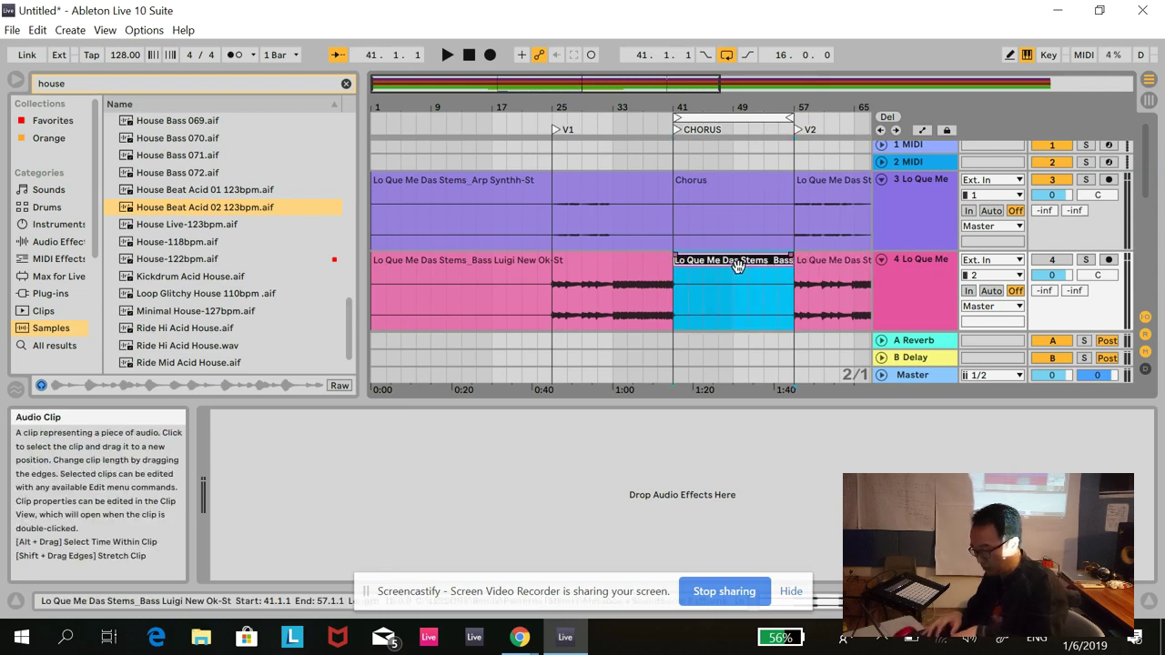
pyautogui.write('Choru')
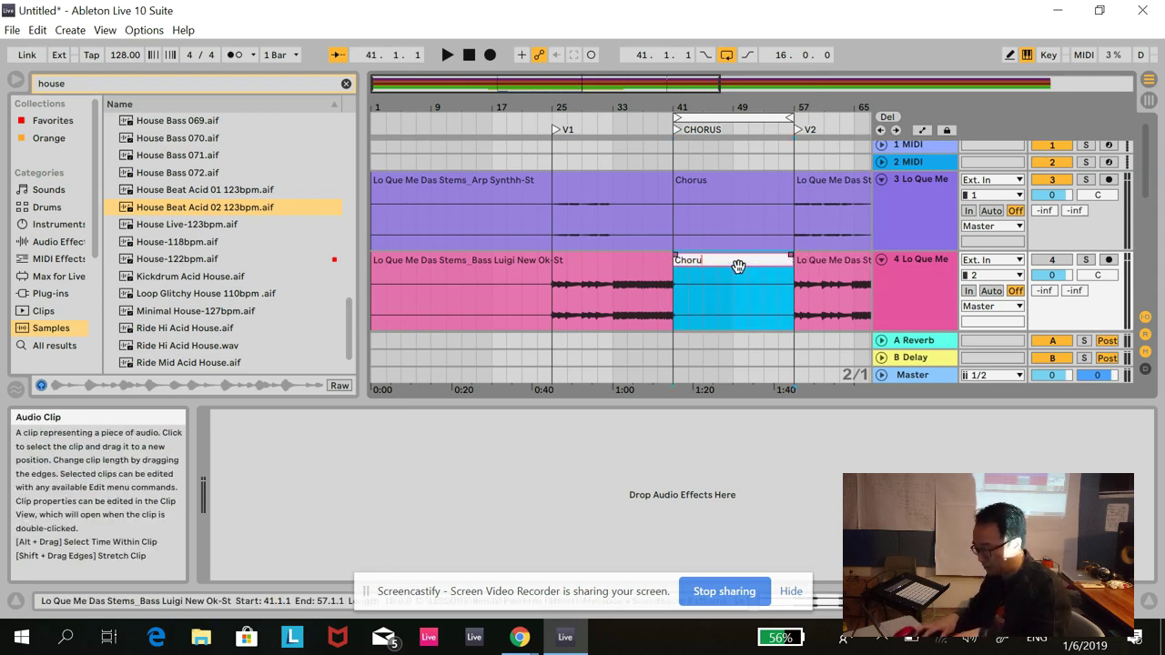
pyautogui.write('s')
pyautogui.press('Return')
# Copy the Chorus clip on track 3 and paste it at bar 1 of the same track
pyautogui.scroll(-3, 738, 266)
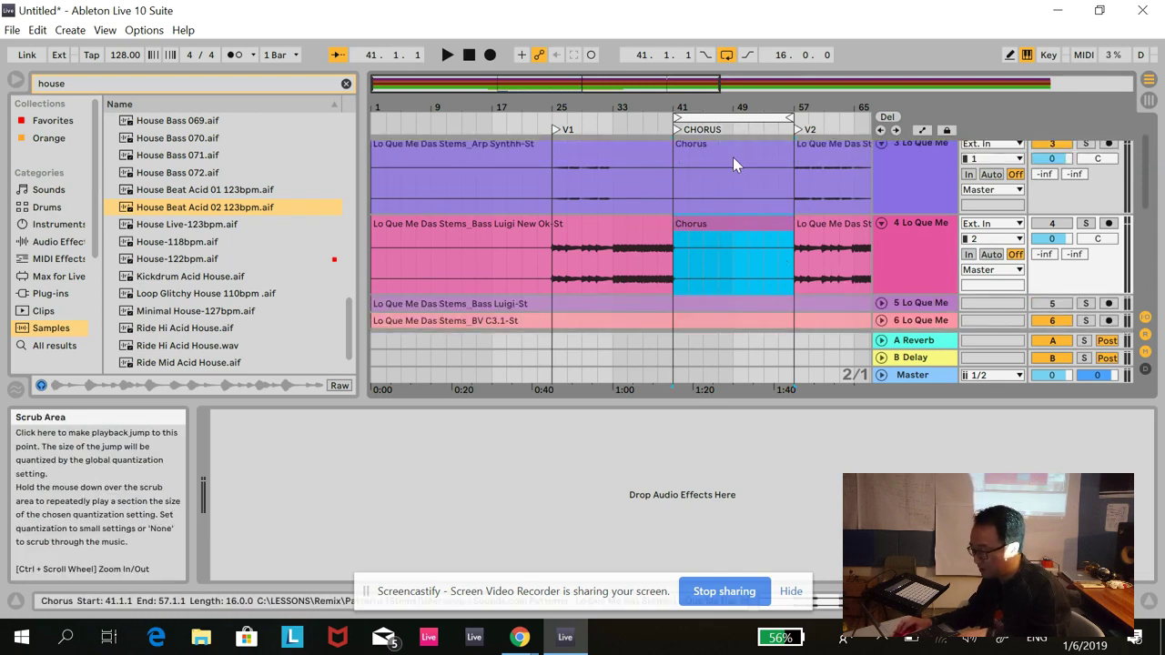
pyautogui.scroll(3, 729, 182)
pyautogui.click(731, 185)
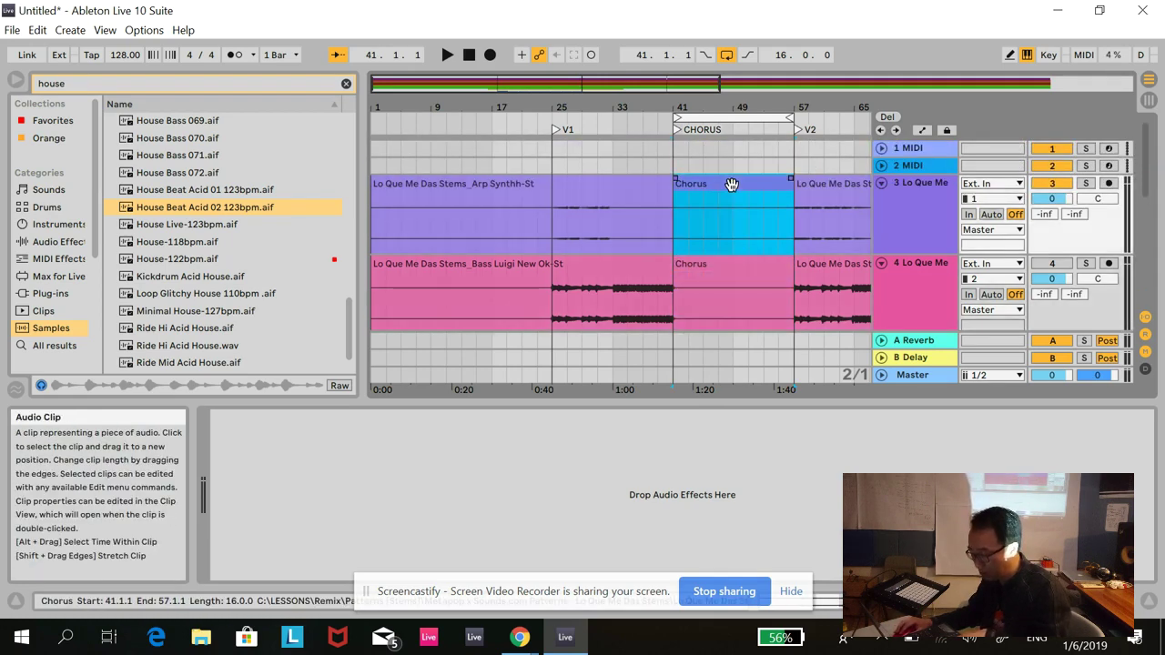
pyautogui.click(372, 227)
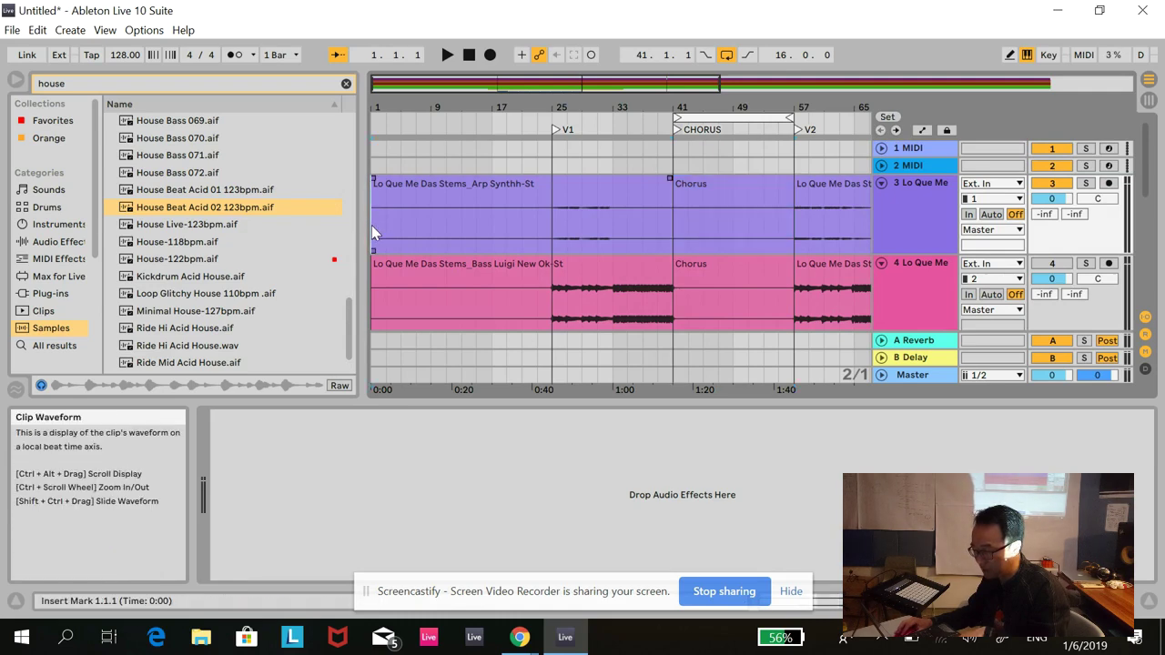
pyautogui.hotkey('ctrl', 'v')
# Copy the Chorus clip on track 4 and paste it at bar 1 of the same track
pyautogui.scroll(-3, 781, 273)
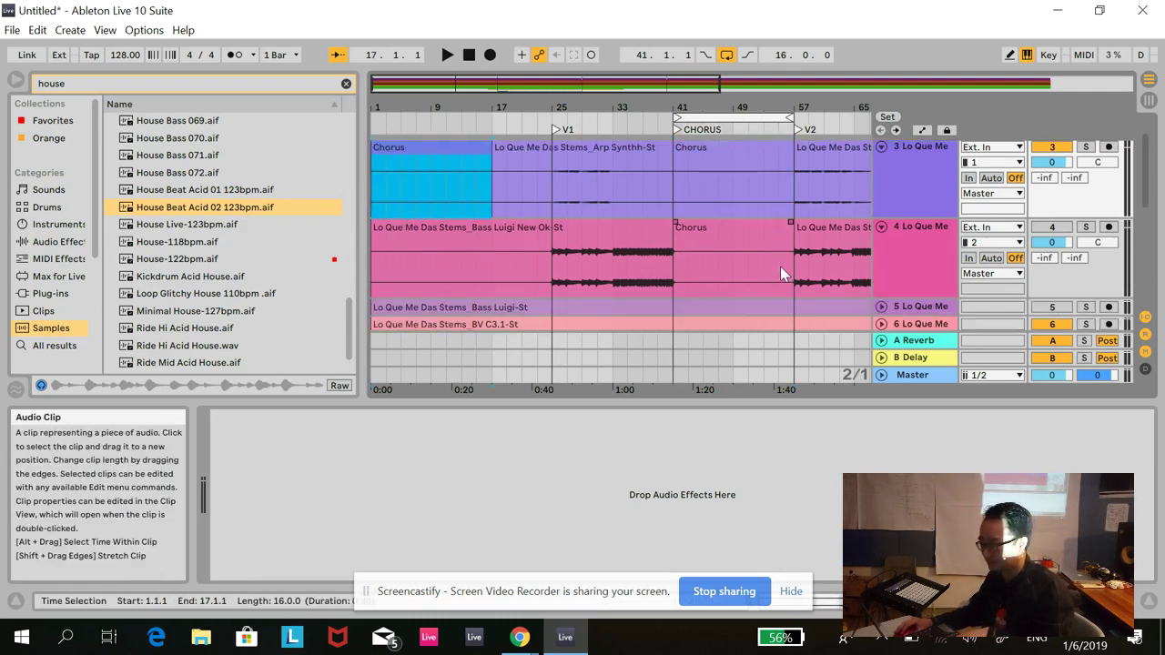
pyautogui.click(748, 226)
pyautogui.hotkey('ctrl', 'c')
pyautogui.click(379, 239)
pyautogui.hotkey('ctrl', 'v')
# Unfold the main vocal tracks 14, 13 and 12 to show their waveforms
pyautogui.scroll(-3, 394, 283)
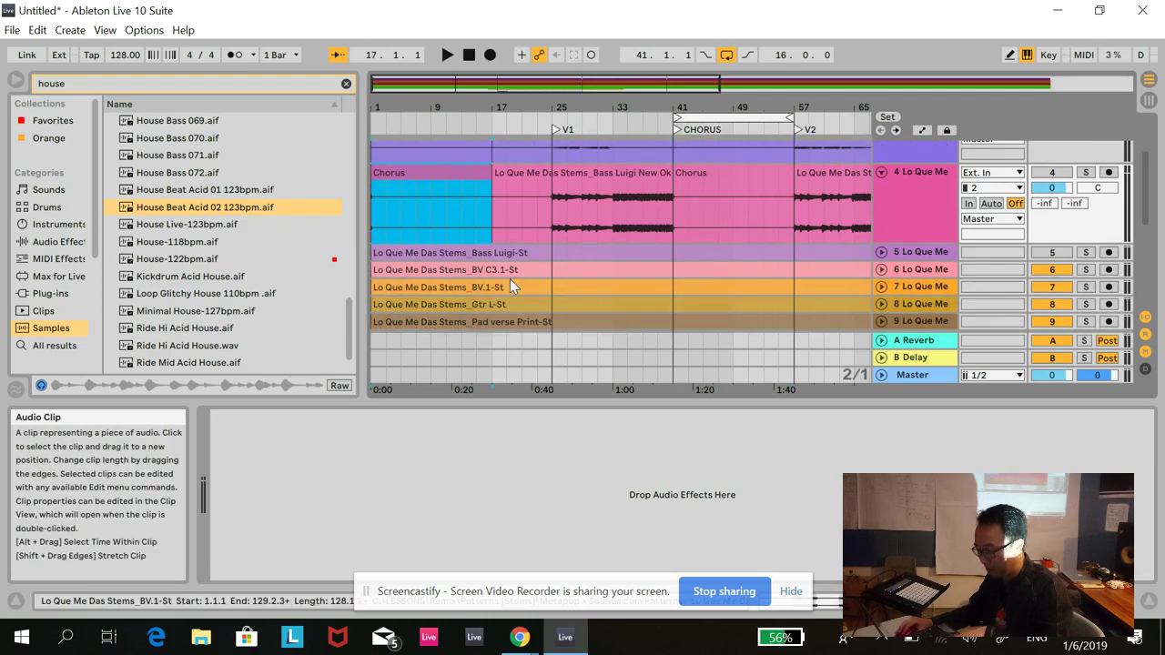
pyautogui.scroll(-4, 906, 273)
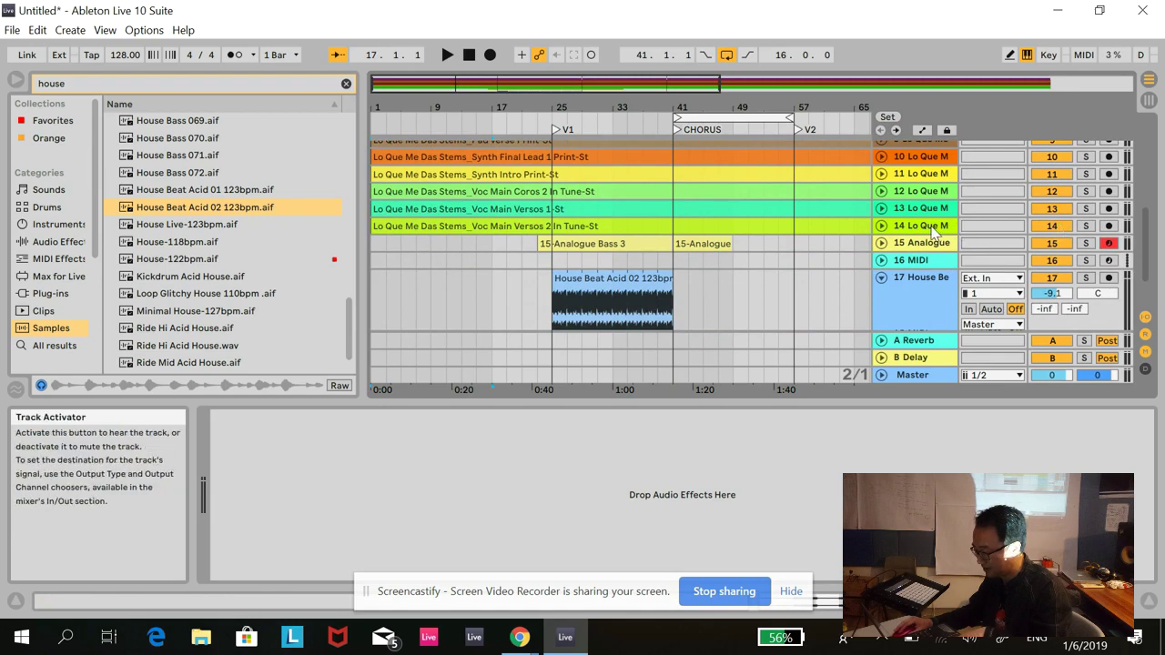
pyautogui.click(881, 226)
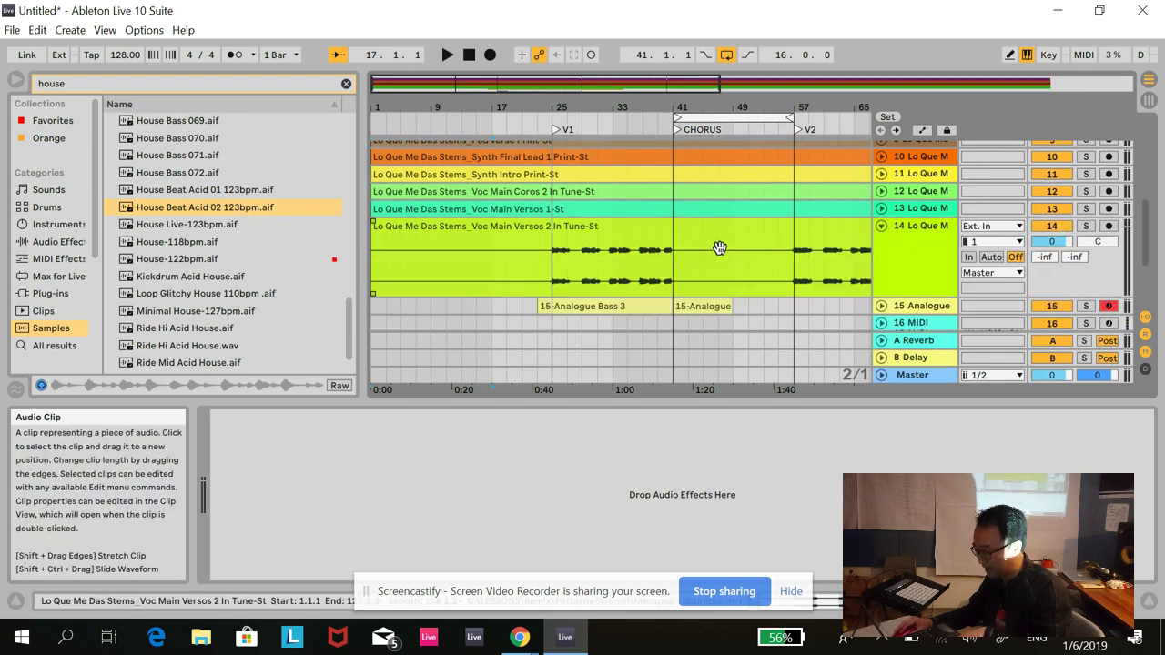
pyautogui.click(881, 209)
pyautogui.click(881, 191)
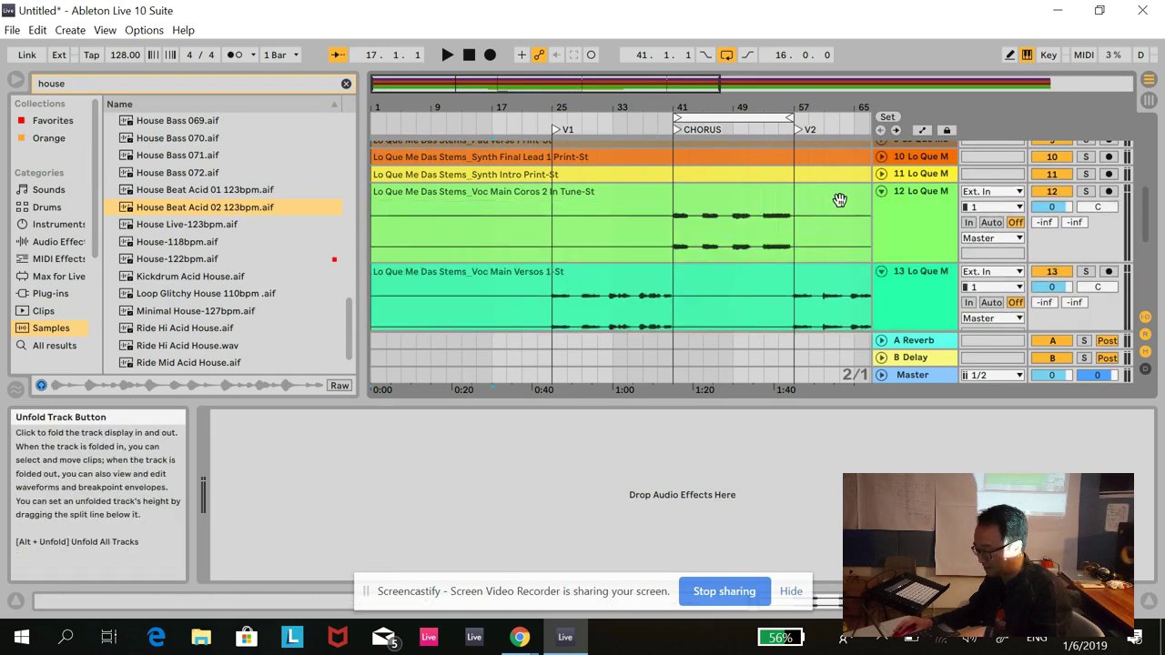
# Split the Voc Main Coros 2 clip on track 12 at bars 41 and 57
pyautogui.click(731, 189)
pyautogui.click(677, 258)
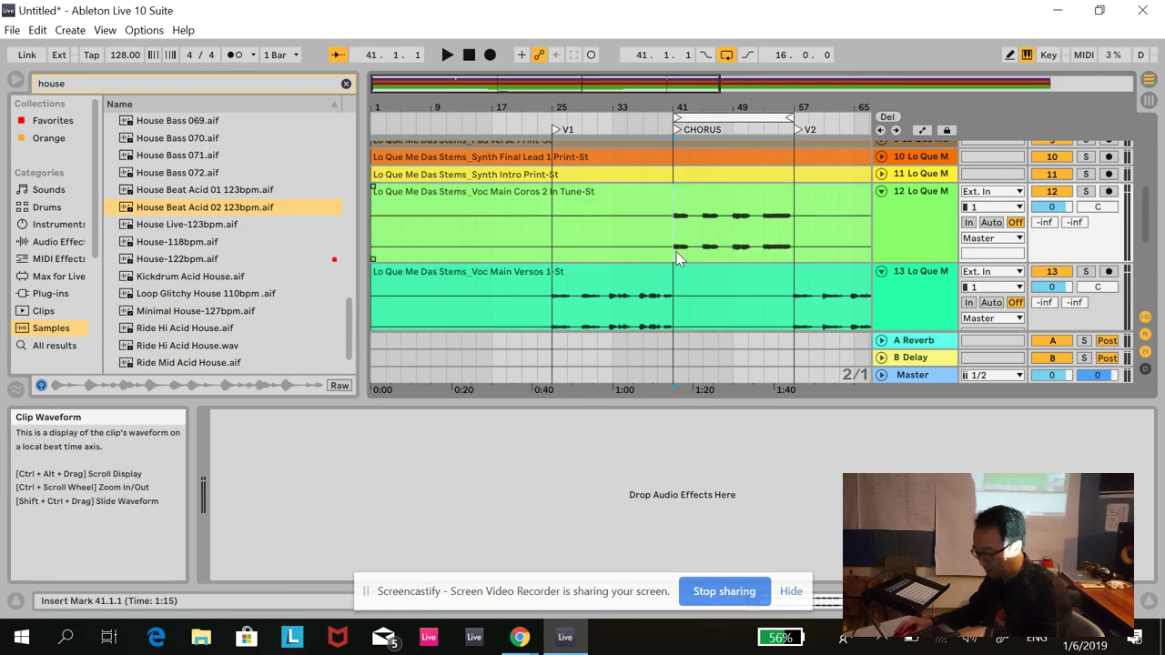
pyautogui.hotkey('ctrl', 'e')
pyautogui.click(794, 236)
pyautogui.hotkey('ctrl', 'e')
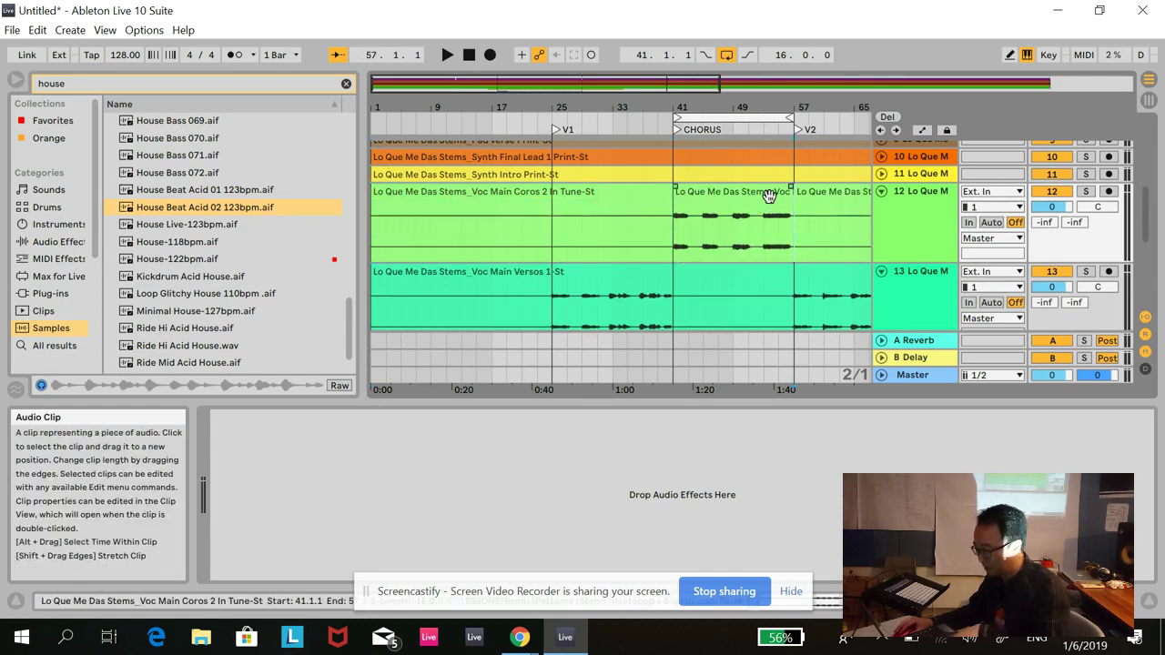
# Rename the track 12 clip between bars 41 and 57 as "Chorus"
pyautogui.click(767, 194)
pyautogui.click(767, 194)
pyautogui.hotkey('ctrl', 'r')
pyautogui.write('Chorus')
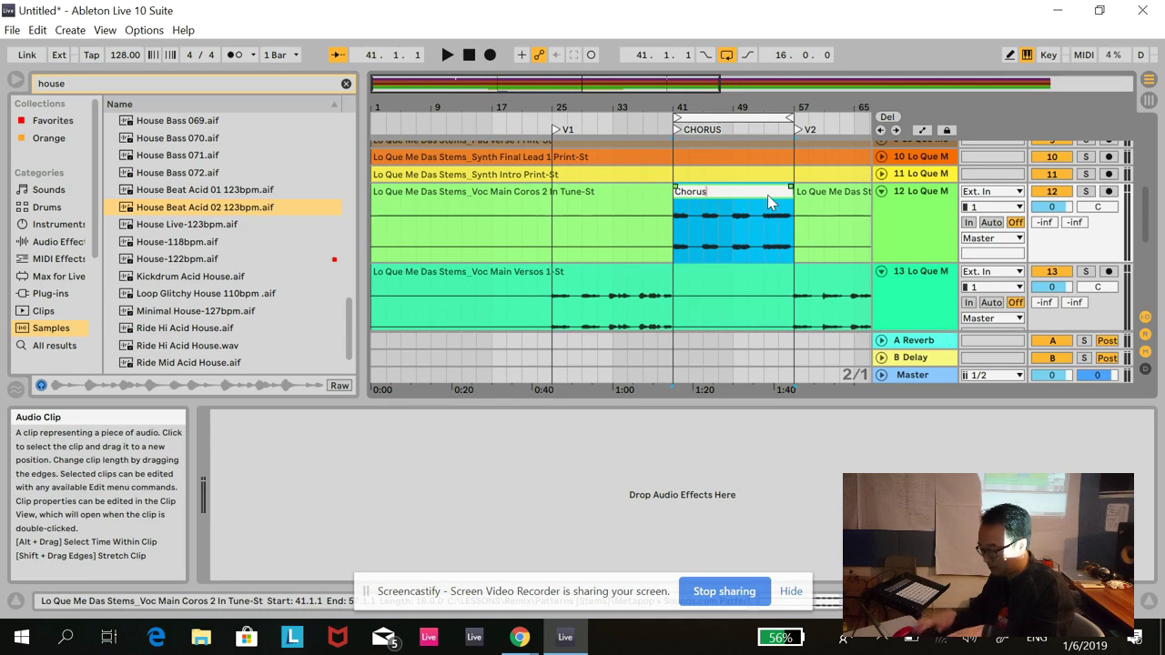
pyautogui.press('Return')
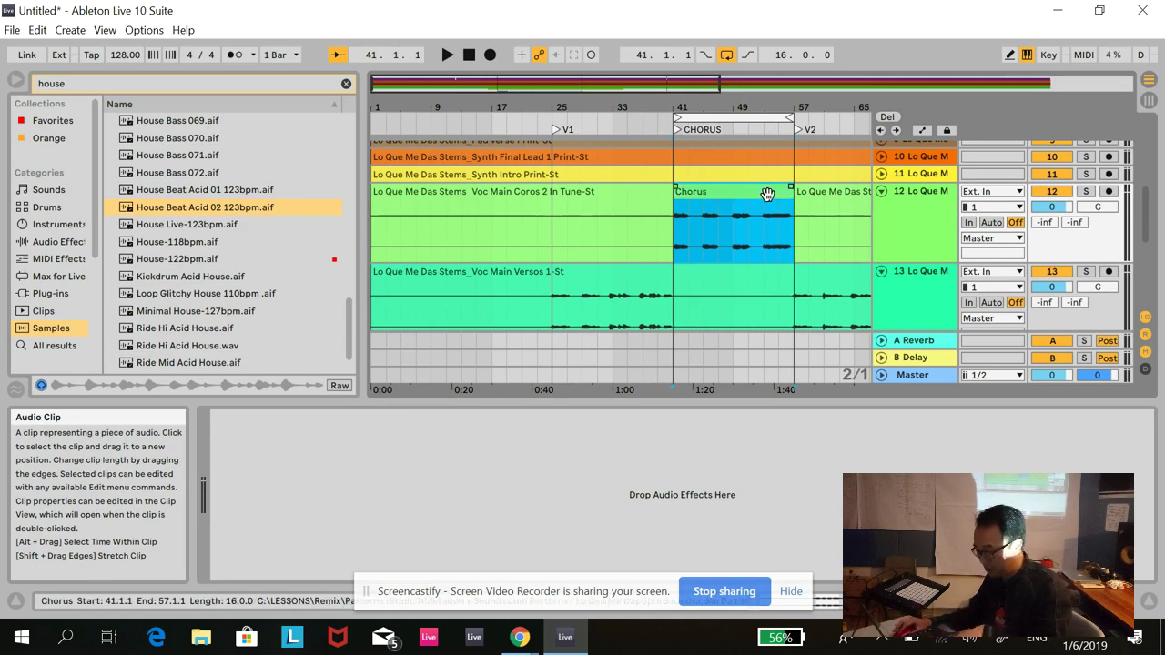
# Paste a copy of the track 12 Chorus clip at bar 1 and put the original back at bar 41
pyautogui.moveTo(768, 193); pyautogui.dragTo(704, 194)
pyautogui.click(373, 244)
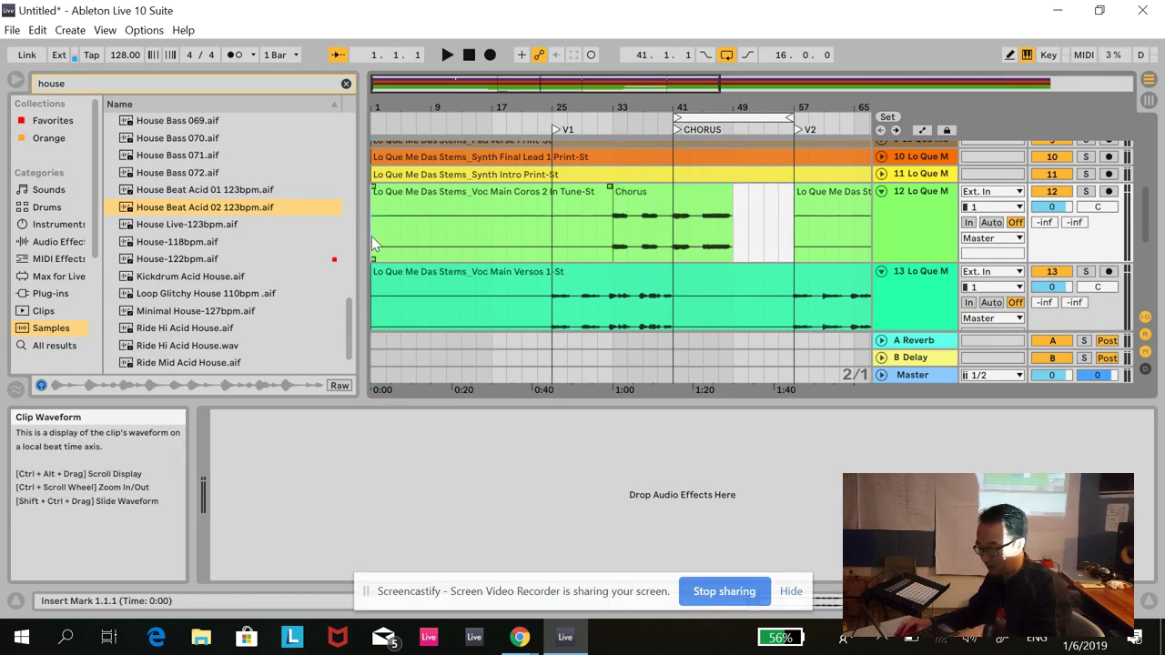
pyautogui.hotkey('ctrl', 'v')
pyautogui.scroll(3, 487, 250)
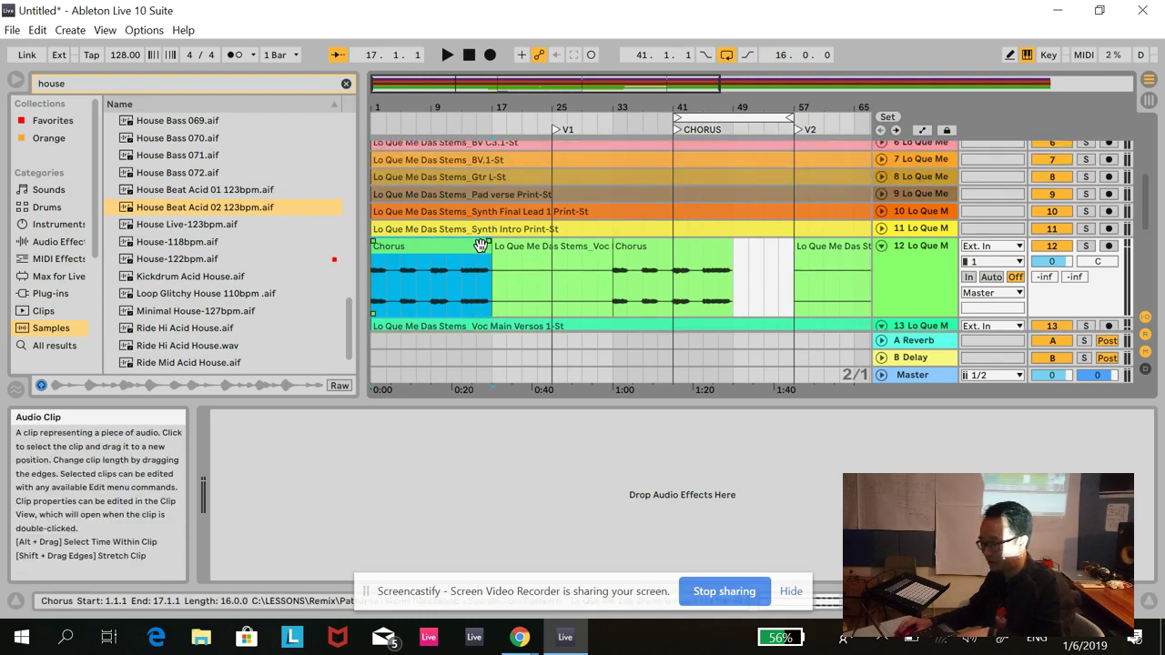
pyautogui.moveTo(702, 242); pyautogui.dragTo(761, 244)
# Play the chorus briefly, restart playback from bar 1 to audition the pasted intro, and stop
pyautogui.click(447, 55)
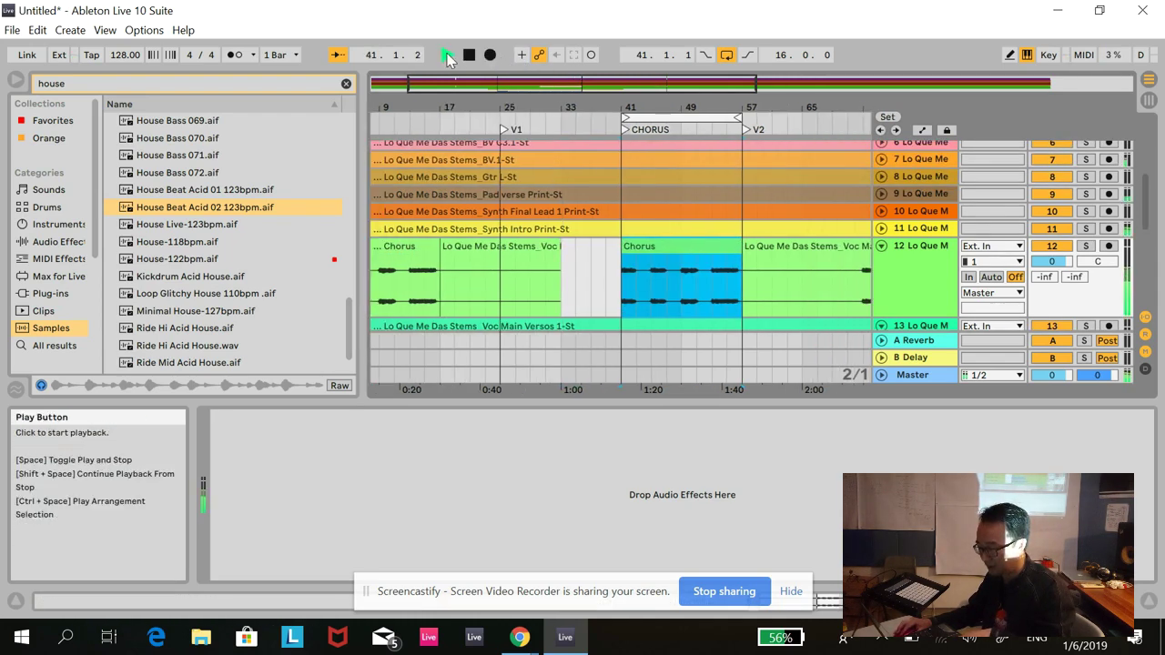
pyautogui.doubleClick(469, 54)
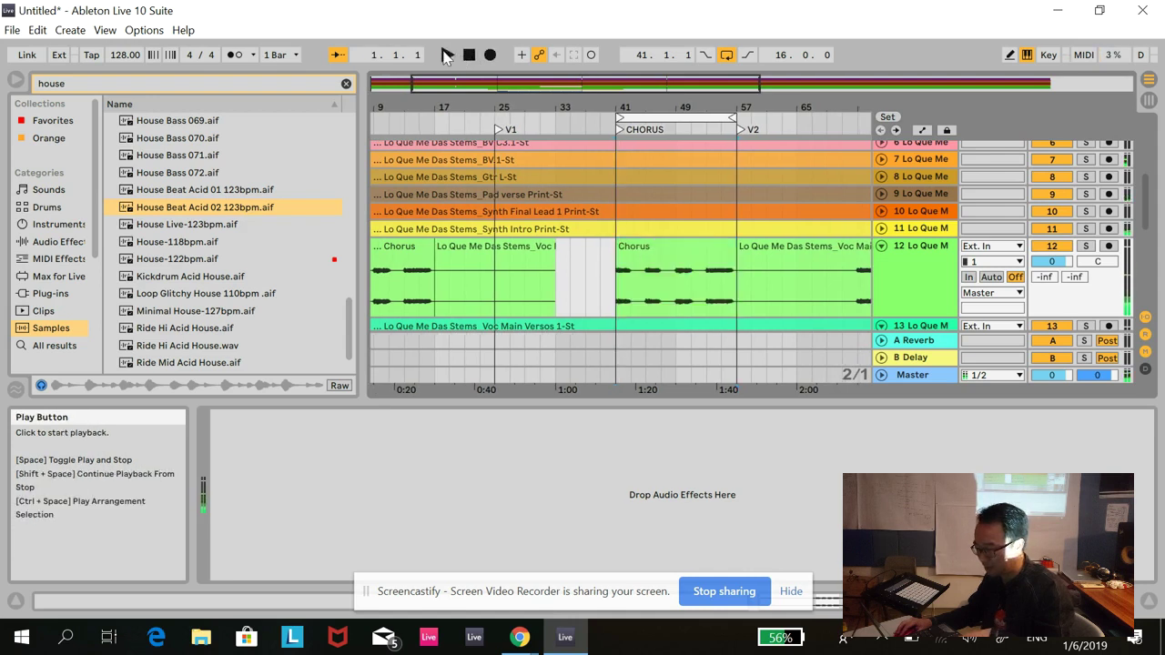
pyautogui.click(446, 55)
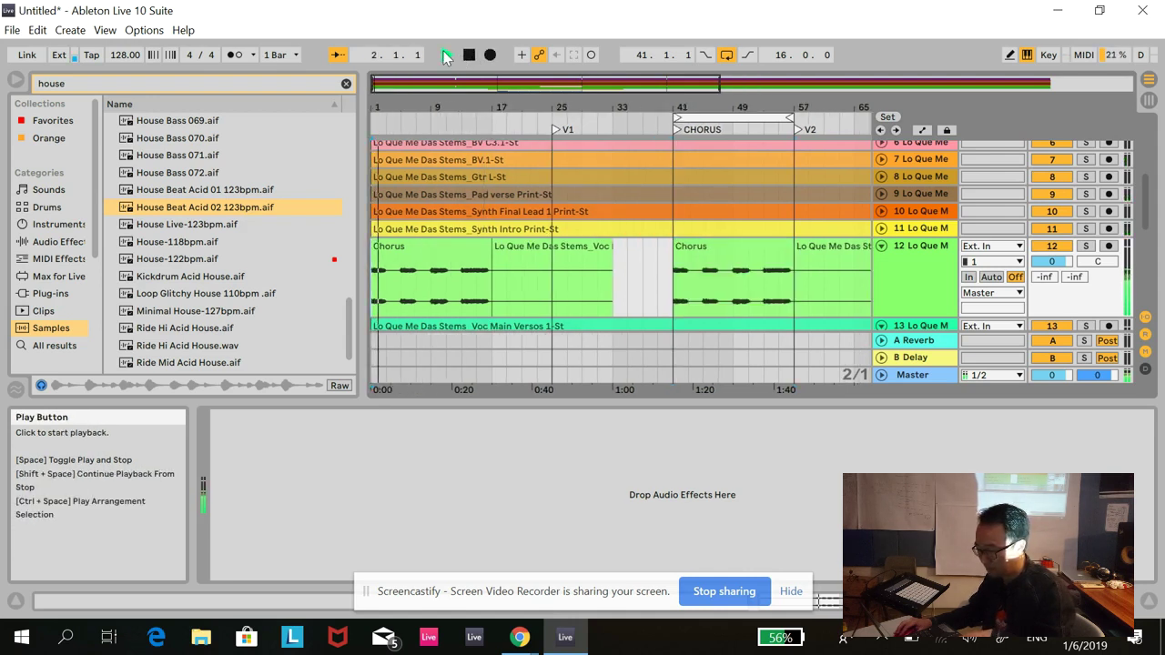
pyautogui.click(468, 57)
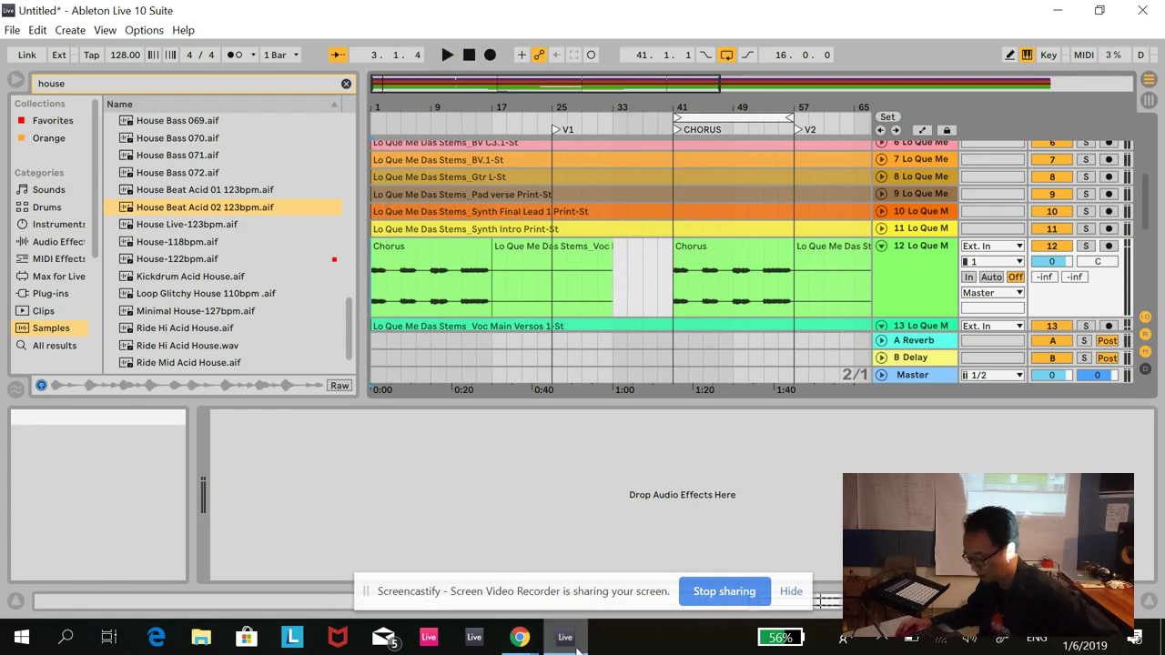
# Switch to the lesson presentation in Chrome, reveal the third Stage 3 point and advance to the "Your turn to try!" slide
pyautogui.moveTo(520, 637)
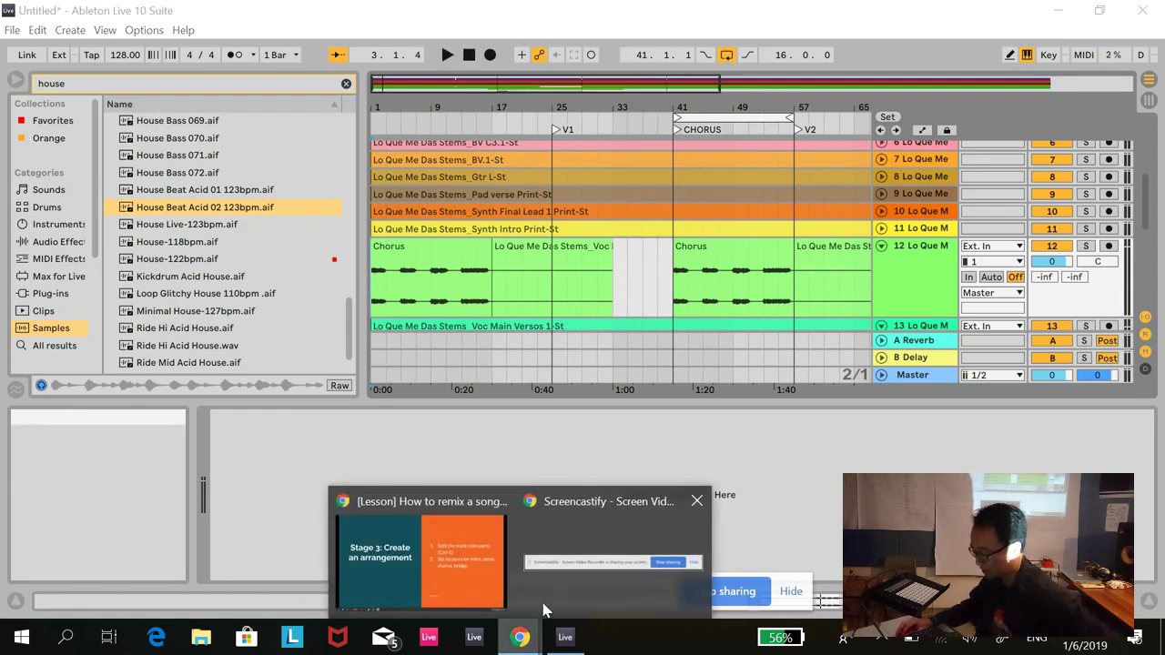
pyautogui.click(419, 533)
pyautogui.press('Right')
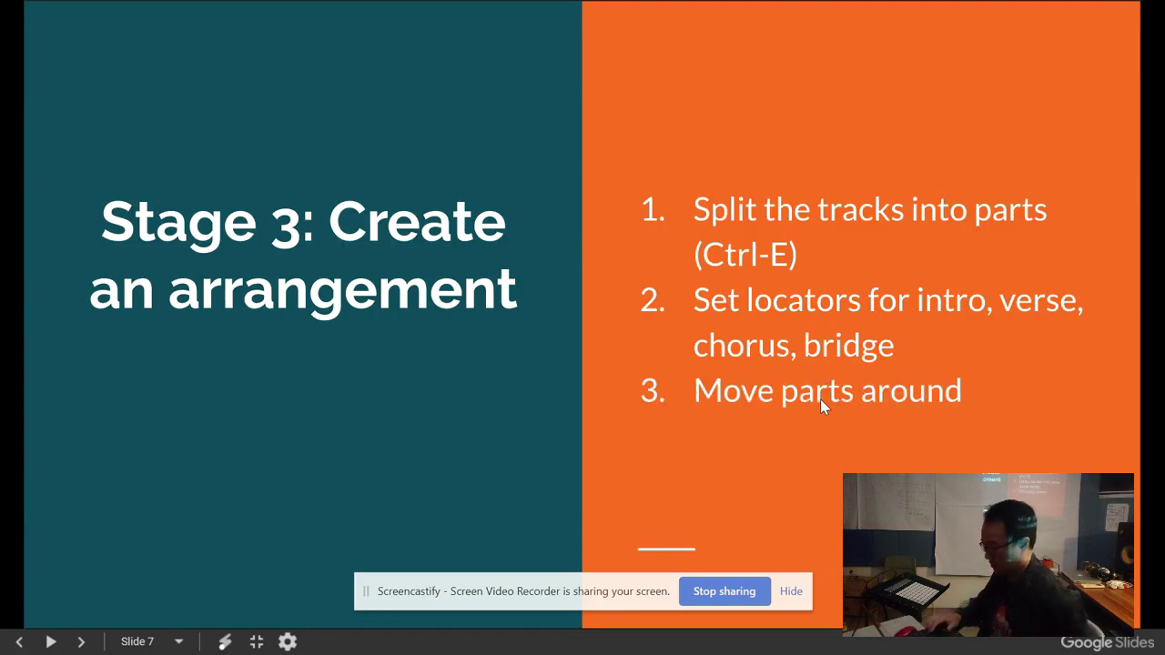
pyautogui.press('Right')
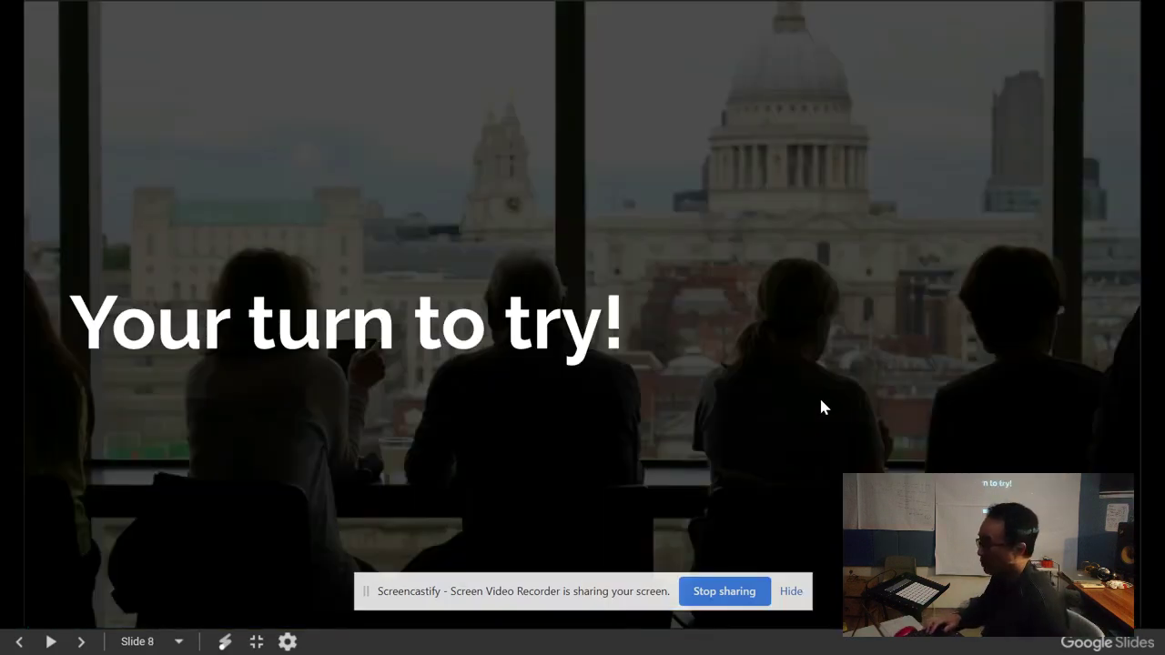